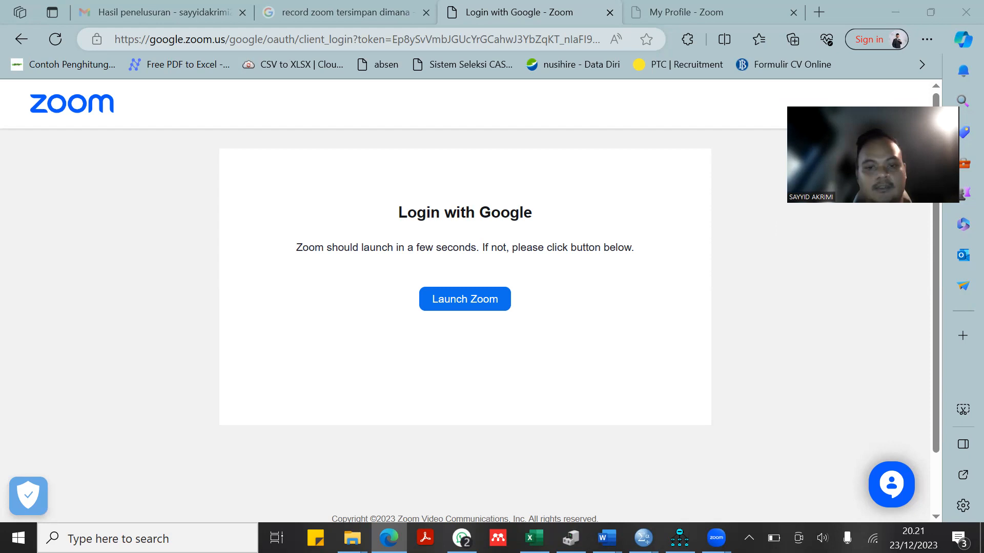
# Switch to the Excel workbook and return to the first respondents on the Usia sheet.
pyautogui.hotkey('alt', 'Tab')
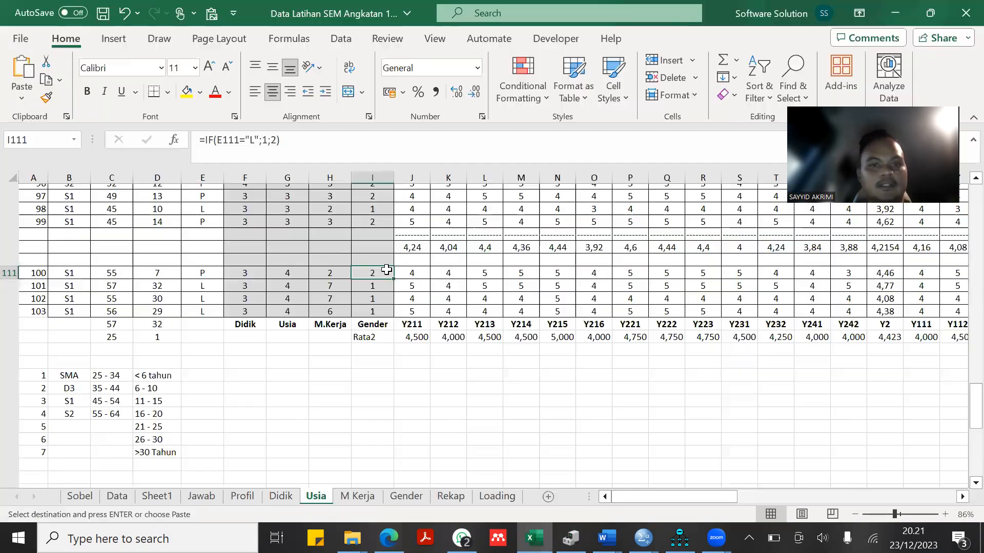
pyautogui.scroll(20, 386, 270)
pyautogui.scroll(9, 386, 270)
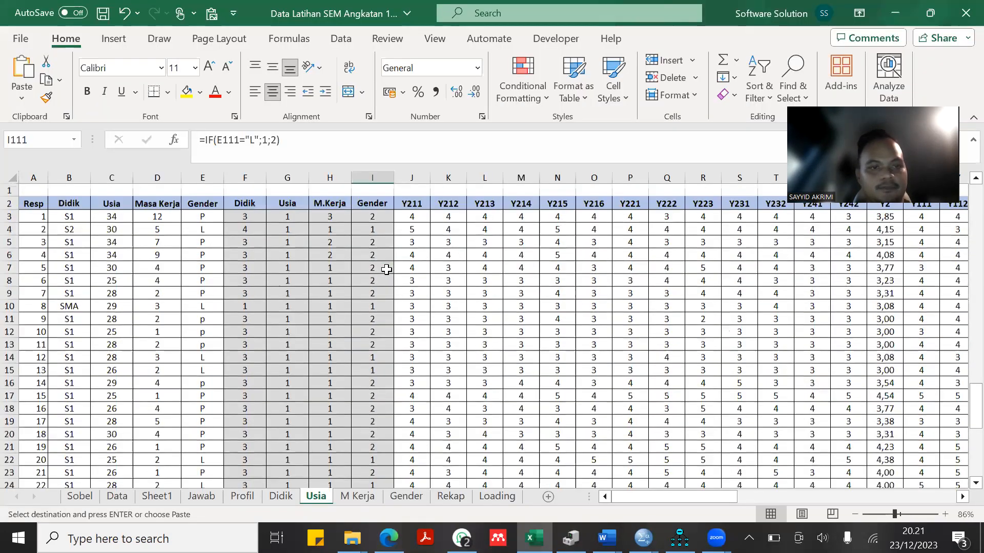
pyautogui.click(533, 265)
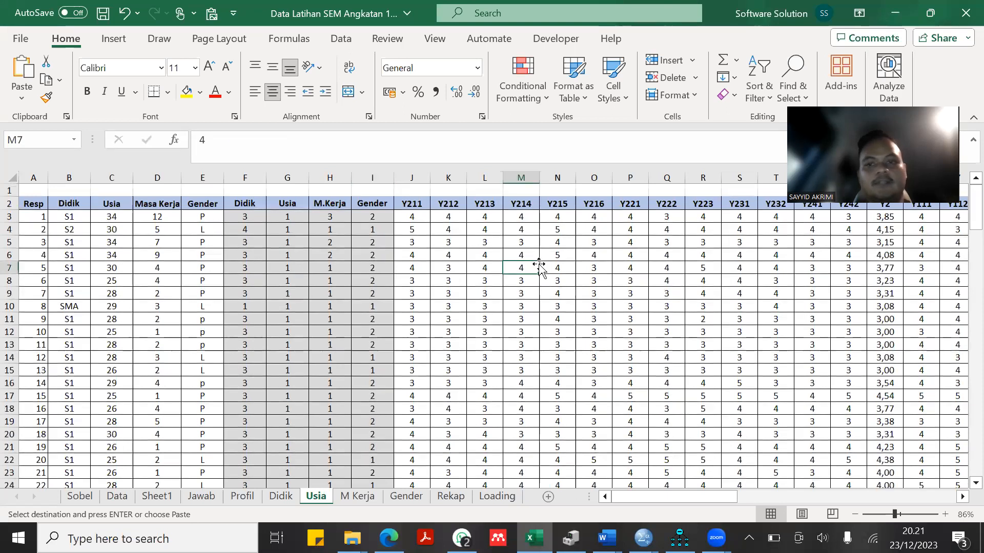
# Examine the fifth respondent's row on the Usia sheet, from the profile columns across the questionnaire scores to the Y2 average.
pyautogui.press('Home')
pyautogui.press('Right')
pyautogui.press('Right')
pyautogui.press('Right')
pyautogui.press('Right')
pyautogui.press('Right')
pyautogui.press('Right')
pyautogui.press('Right')
pyautogui.press('Right')
pyautogui.press('Right')
pyautogui.press('Right')
pyautogui.press('Right')
pyautogui.press('Right')
pyautogui.press('Right')
pyautogui.press('Right')
pyautogui.press('Right')
pyautogui.press('Right')
pyautogui.press('Right')
pyautogui.press('Right')
pyautogui.press('Right')
pyautogui.press('Right')
pyautogui.press('Left')
pyautogui.press('Left')
pyautogui.press('Left')
pyautogui.press('Left')
pyautogui.press('Left')
pyautogui.press('Left')
pyautogui.press('Left')
pyautogui.press('Left')
pyautogui.press('Left')
pyautogui.press('Left')
pyautogui.press('Left')
pyautogui.press('Left')
pyautogui.press('Left')
pyautogui.press('Left')
pyautogui.press('Left')
pyautogui.press('Left')
pyautogui.press('Left')
pyautogui.press('Left')
pyautogui.press('Left')
pyautogui.press('Left')
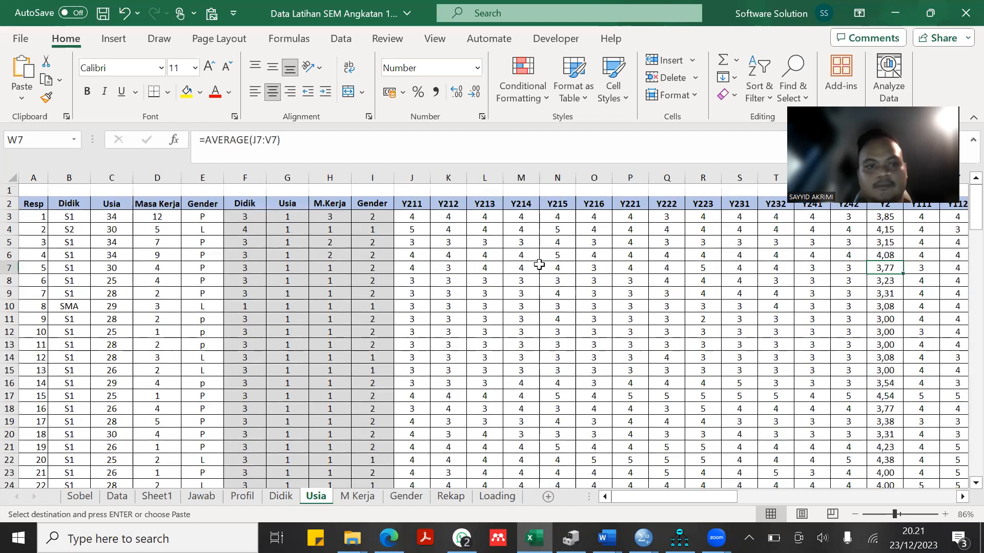
# Review the Resp column on the Usia sheet from its header down to the last respondents.
pyautogui.press('Up')
pyautogui.press('Up')
pyautogui.press('Up')
pyautogui.press('Up')
pyautogui.press('Up')
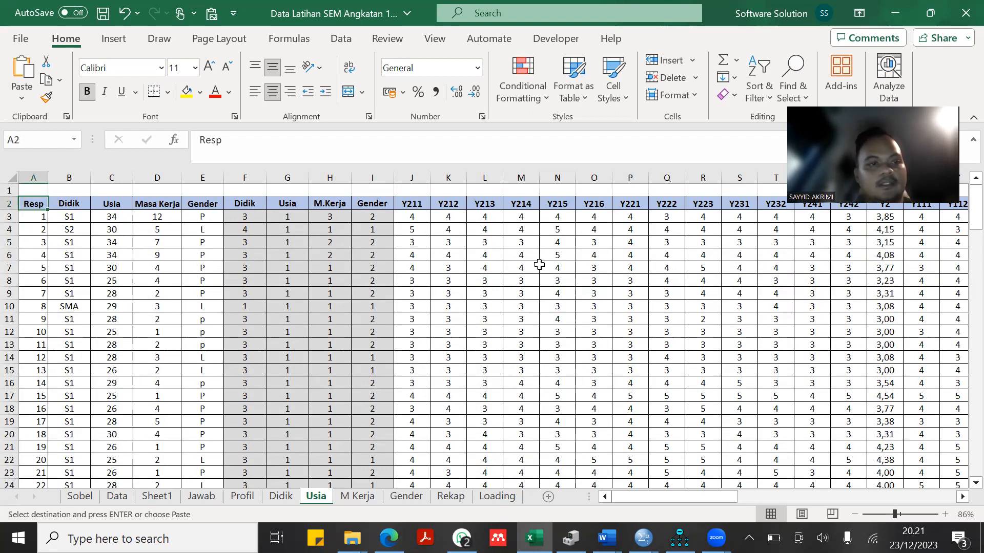
pyautogui.press('Down')
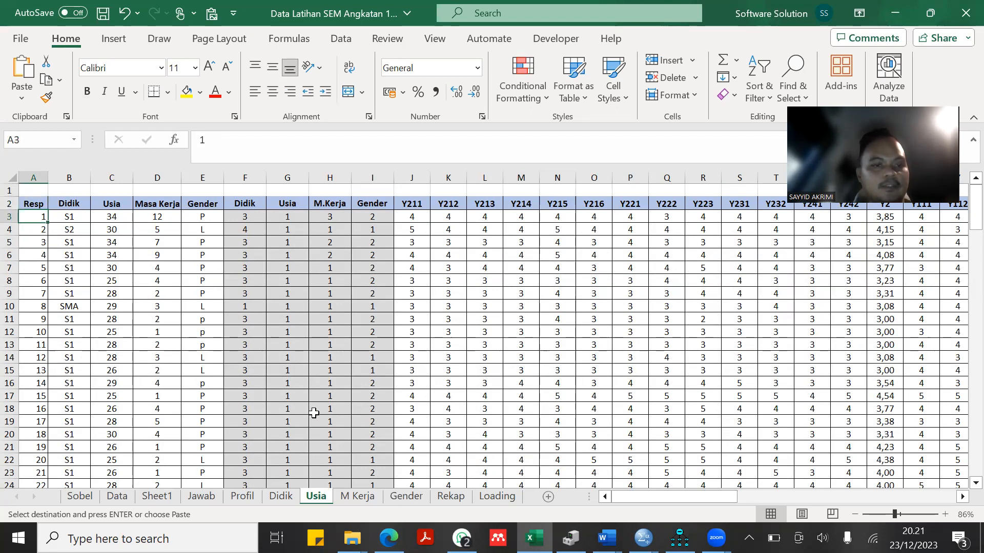
pyautogui.scroll(-12, 314, 412)
pyautogui.scroll(-18, 314, 413)
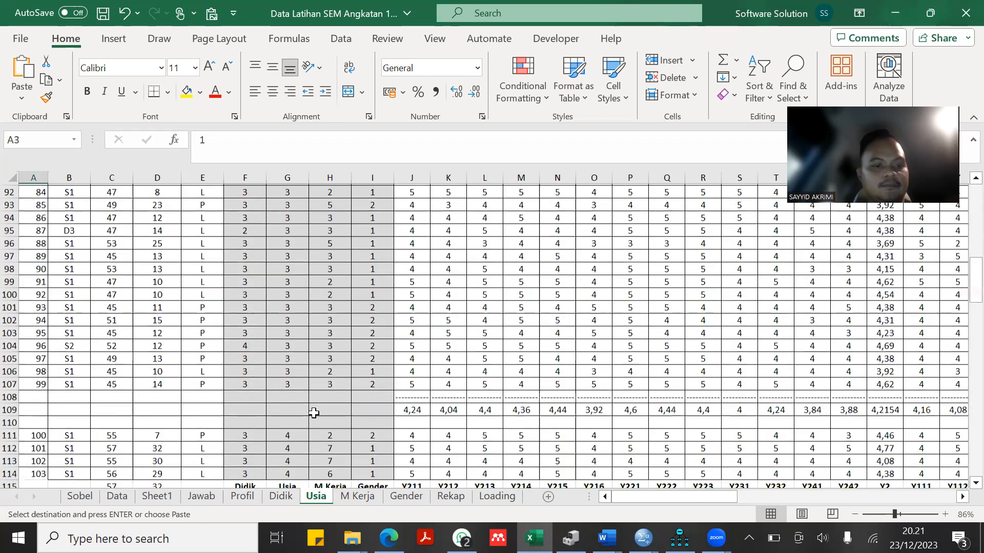
# Open the Data sheet, enlarge its view and select the last respondent's number in A105.
pyautogui.click(119, 497)
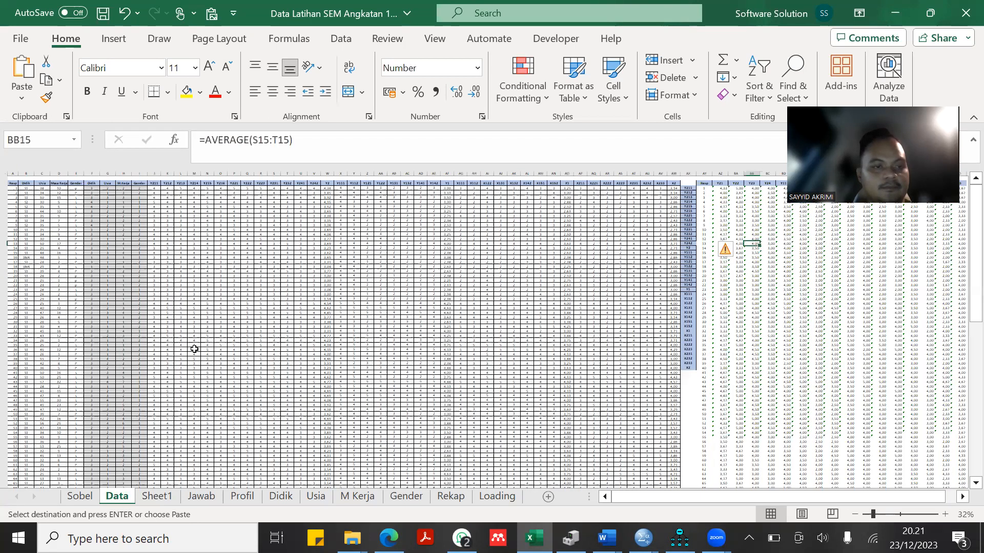
pyautogui.scroll(2, 194, 348)
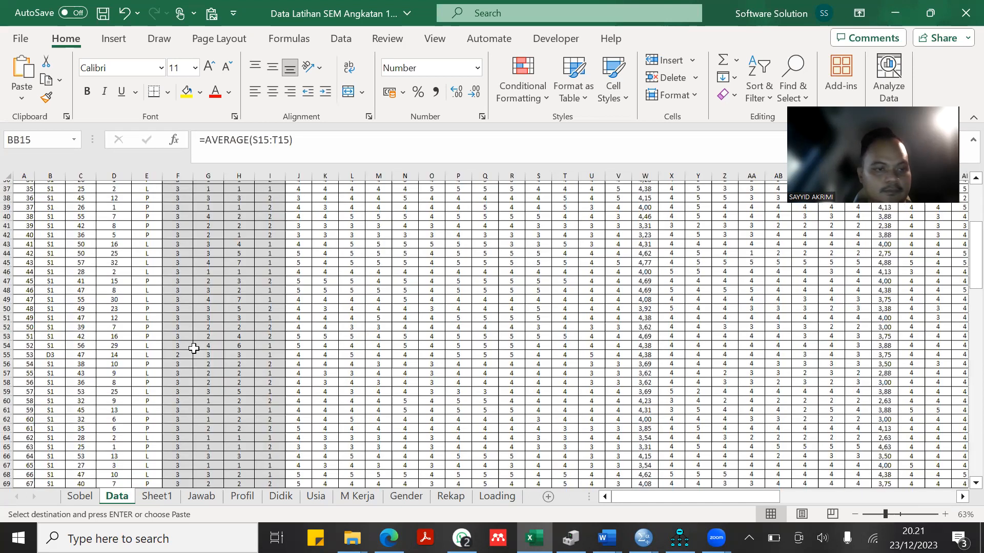
pyautogui.scroll(1, 193, 349)
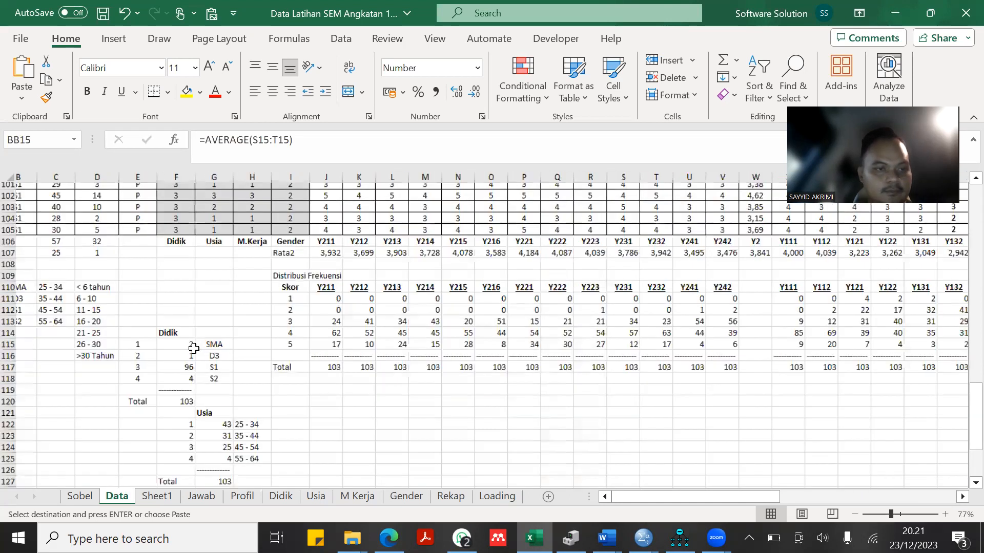
pyautogui.scroll(1, 94, 254)
pyautogui.click(30, 233)
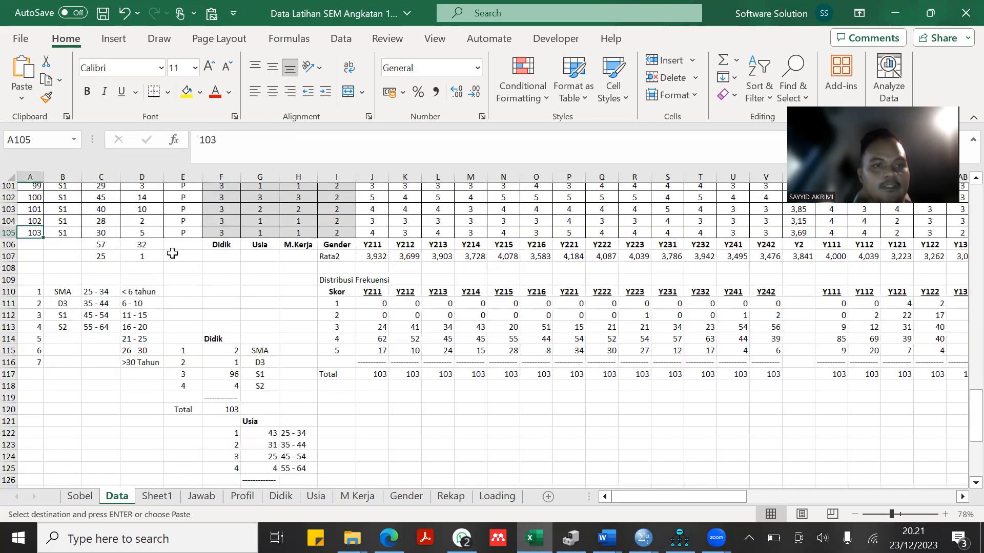
# Examine the category lists below the data for education, age range and years of service, starting at B110, C110 and D110.
pyautogui.scroll(1, 176, 255)
pyautogui.scroll(1, 171, 253)
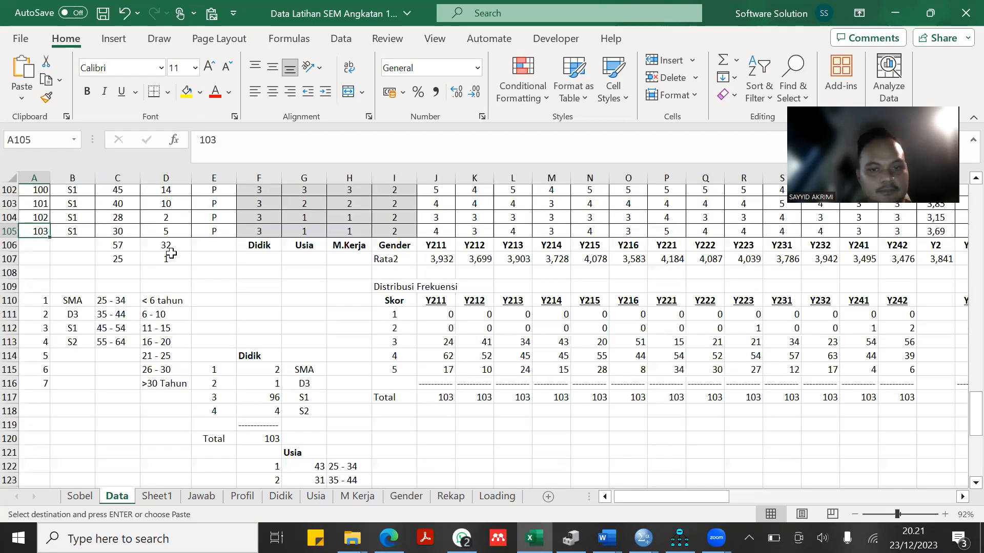
pyautogui.scroll(-2, 171, 253)
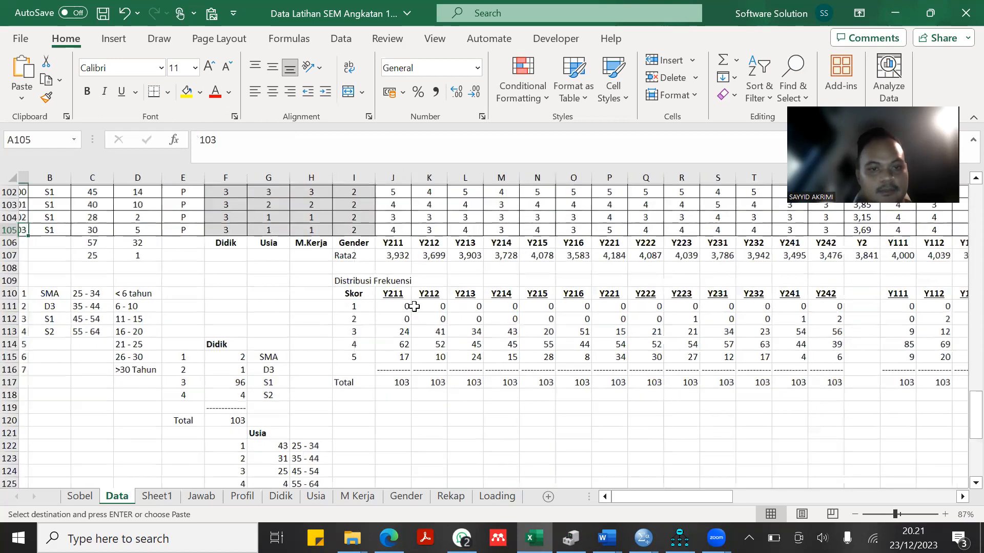
pyautogui.scroll(-1, 414, 306)
pyautogui.hscroll(1, 414, 306)
pyautogui.hscroll(-1, 414, 306)
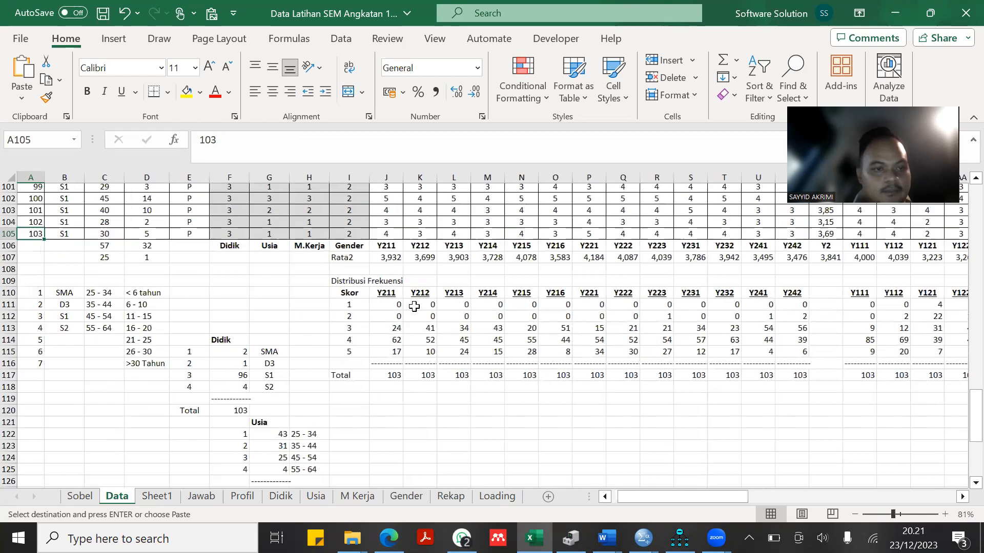
pyautogui.click(64, 294)
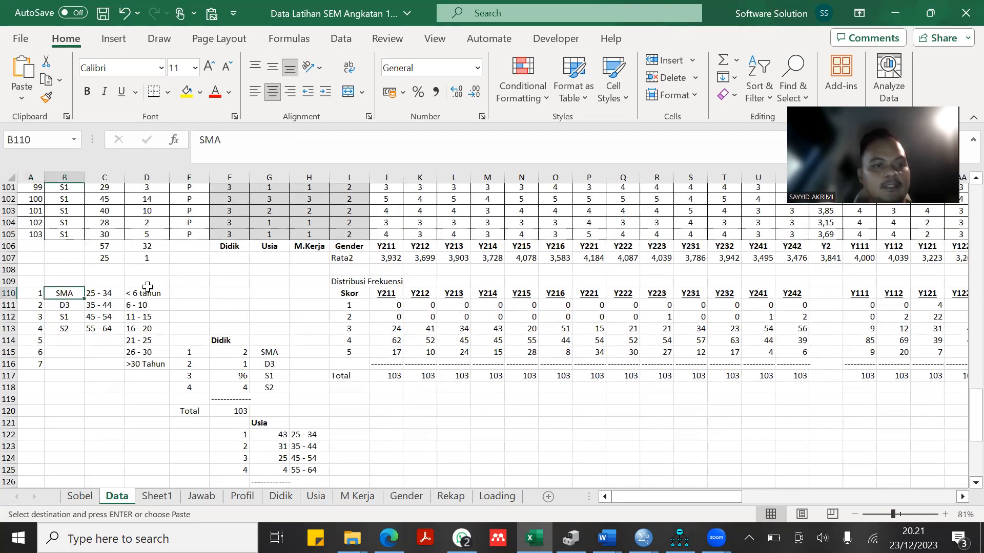
pyautogui.click(103, 296)
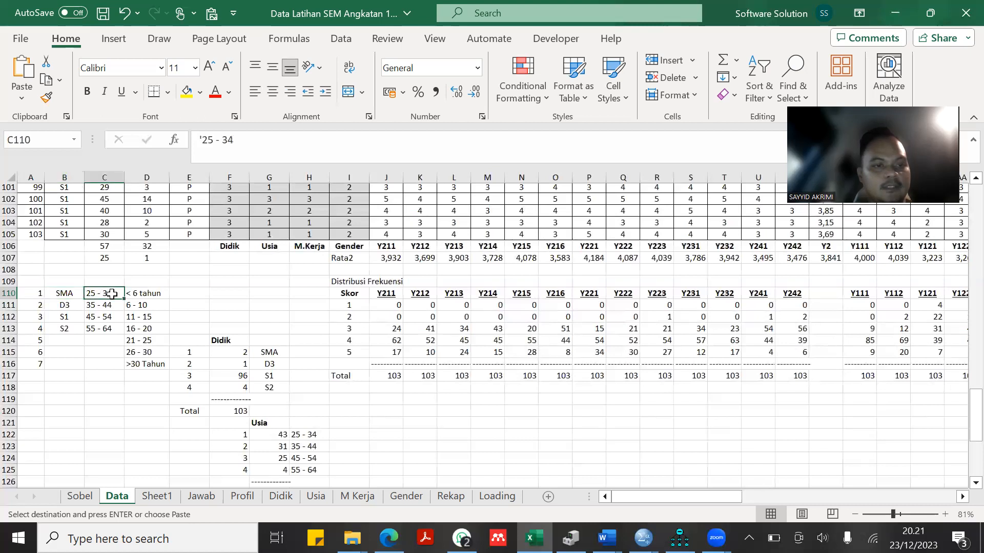
pyautogui.click(150, 295)
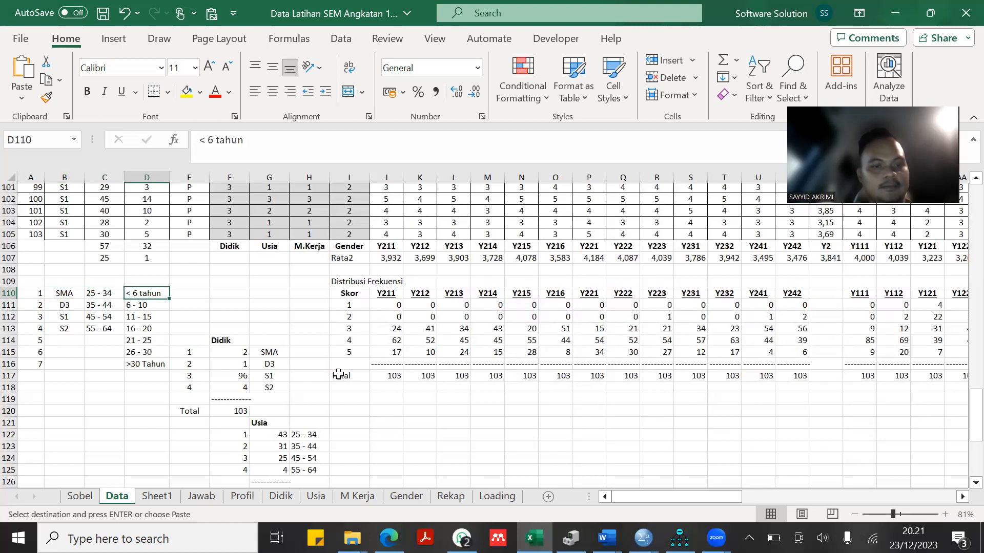
# Review the raw Didik, Usia, Masa Kerja and Gender headers and the matching coded columns in F to I.
pyautogui.scroll(17, 379, 332)
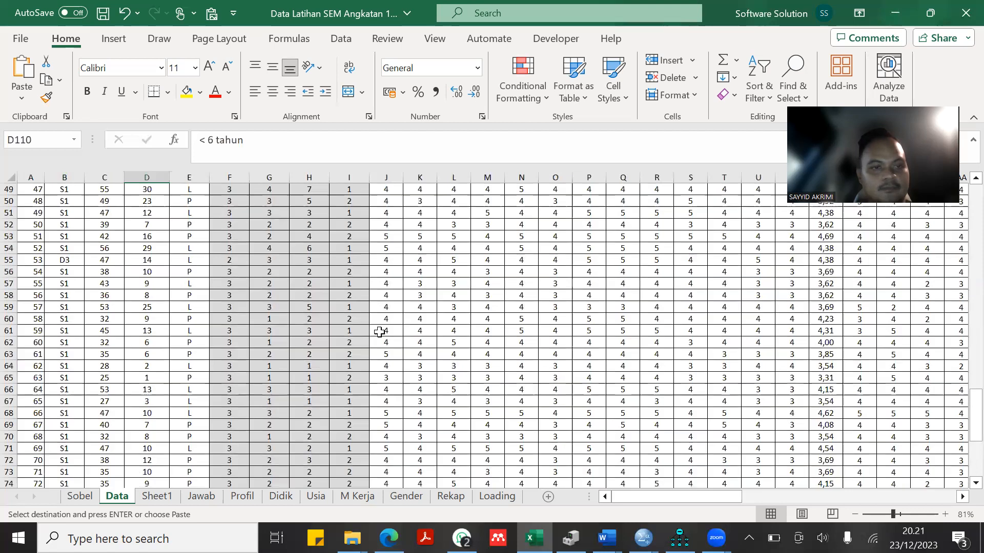
pyautogui.scroll(16, 379, 331)
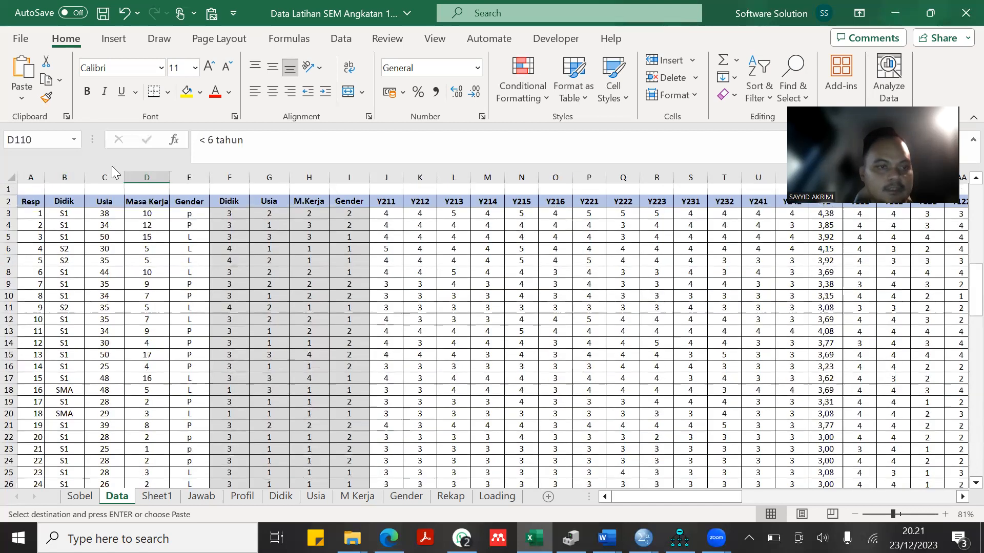
pyautogui.click(63, 204)
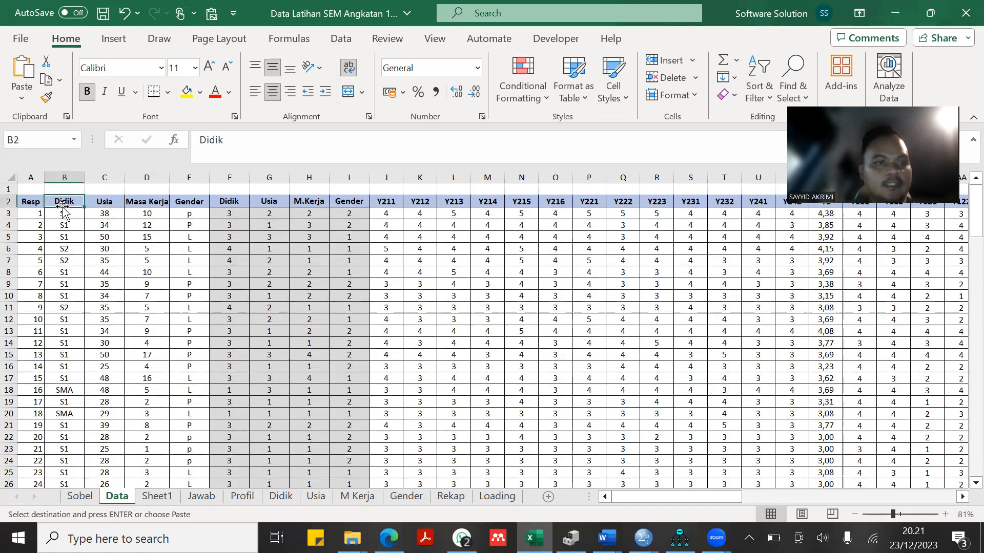
pyautogui.press('Right')
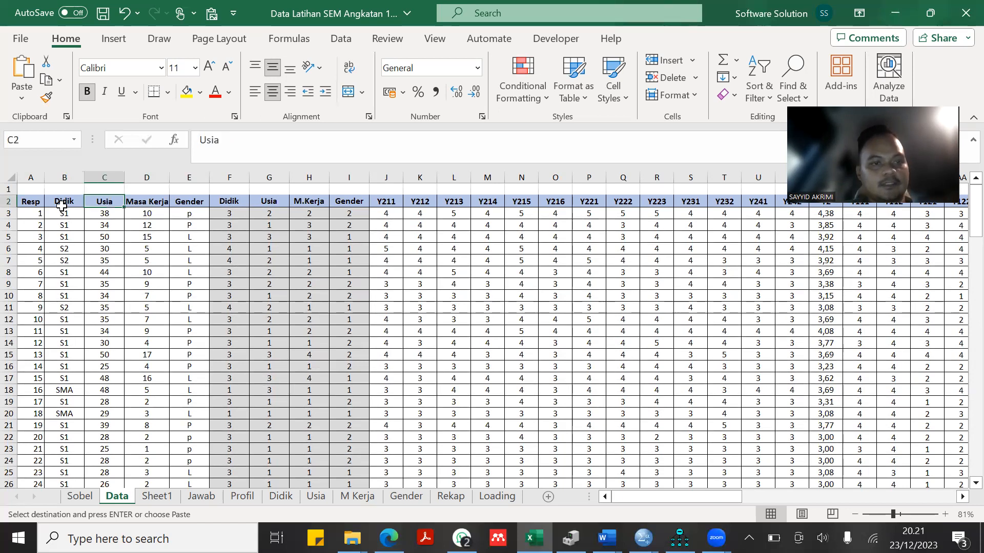
pyautogui.press('Right')
pyautogui.press('Right')
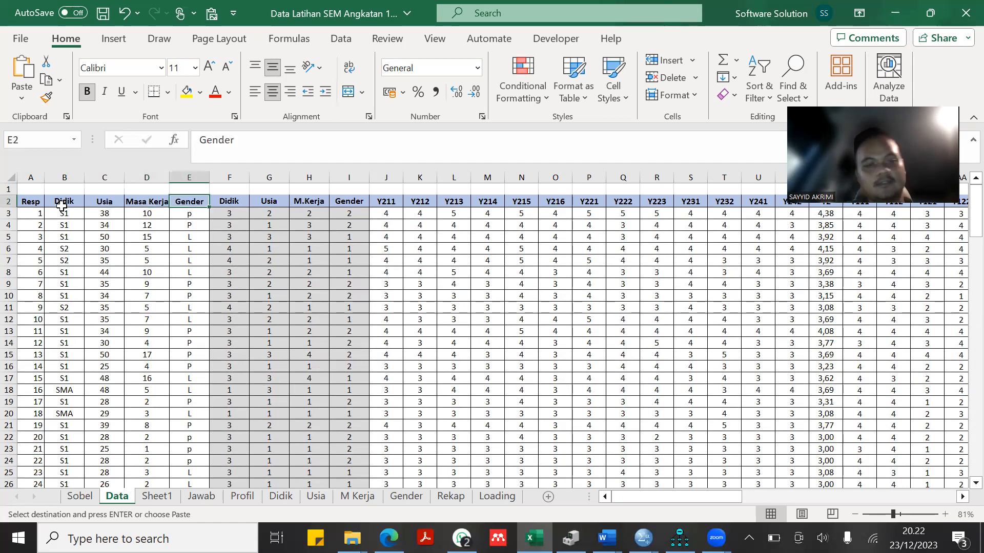
pyautogui.moveTo(235, 202); pyautogui.dragTo(353, 202)
pyautogui.click(225, 201)
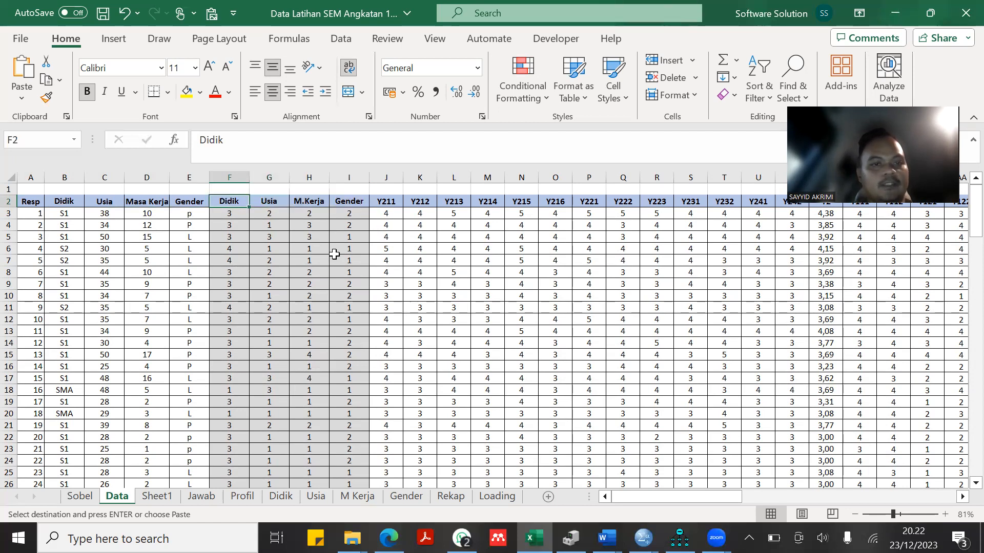
# Inspect the Didik coding formula in F3 and compare it with the education categories below the data.
pyautogui.click(227, 213)
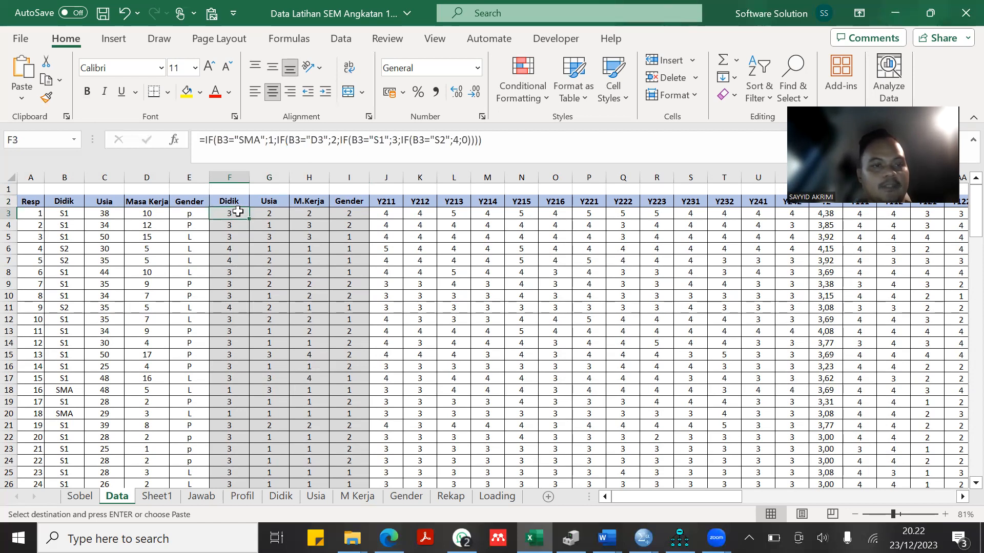
pyautogui.scroll(-3, 238, 211)
pyautogui.scroll(-20, 237, 211)
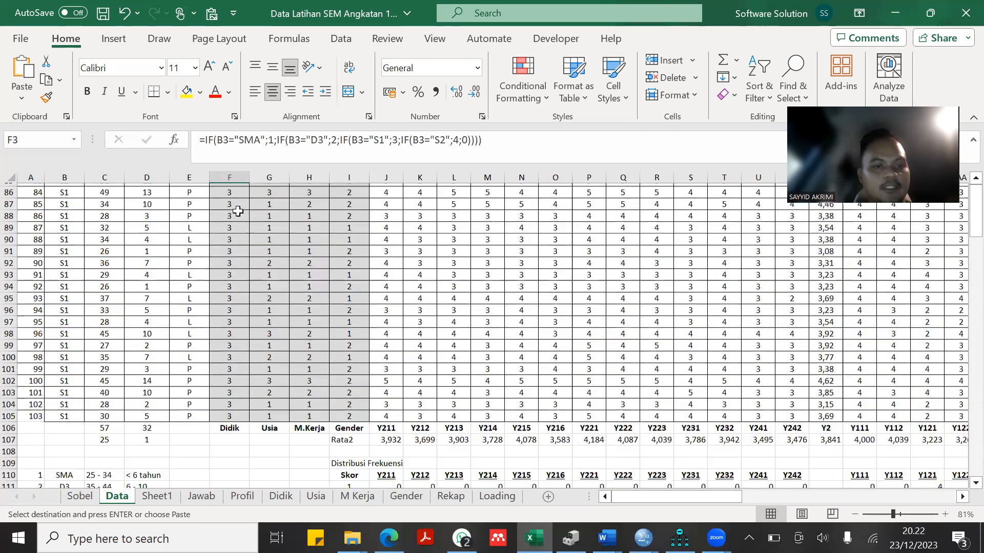
pyautogui.scroll(-3, 225, 307)
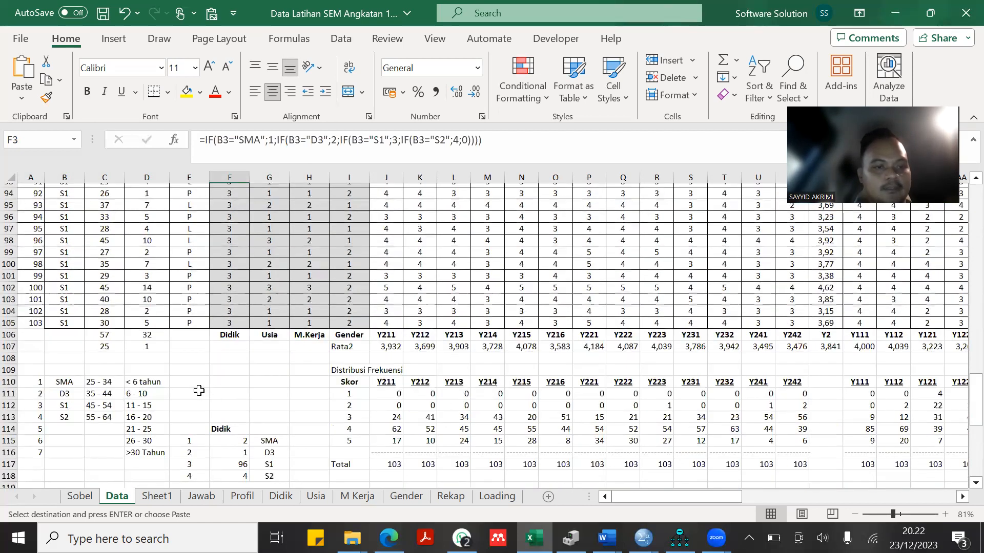
pyautogui.scroll(20, 189, 390)
pyautogui.scroll(-6, 198, 385)
pyautogui.scroll(-20, 198, 385)
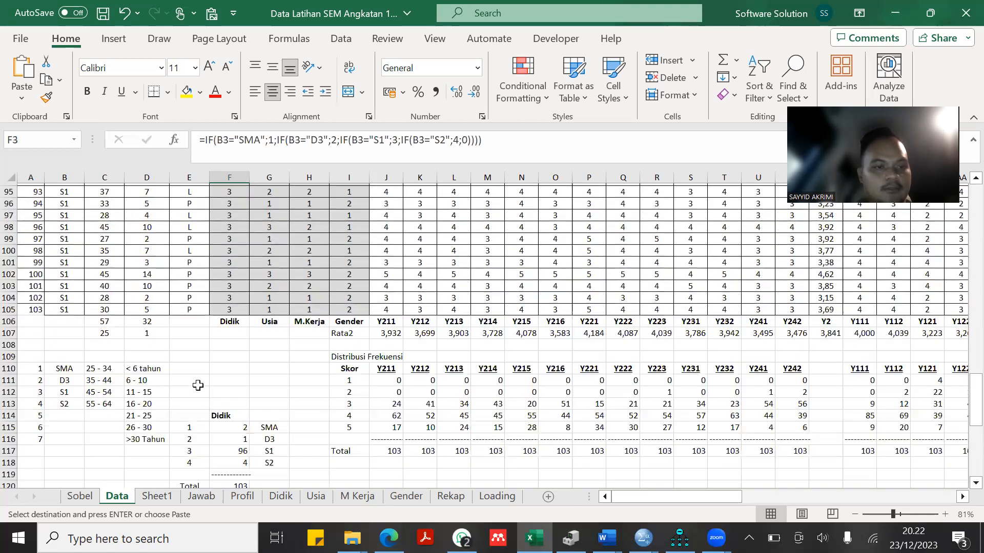
# Inspect the Usia coding formula in G3 and compare it with the age ranges below the data.
pyautogui.scroll(1, 71, 338)
pyautogui.scroll(20, 310, 292)
pyautogui.click(269, 203)
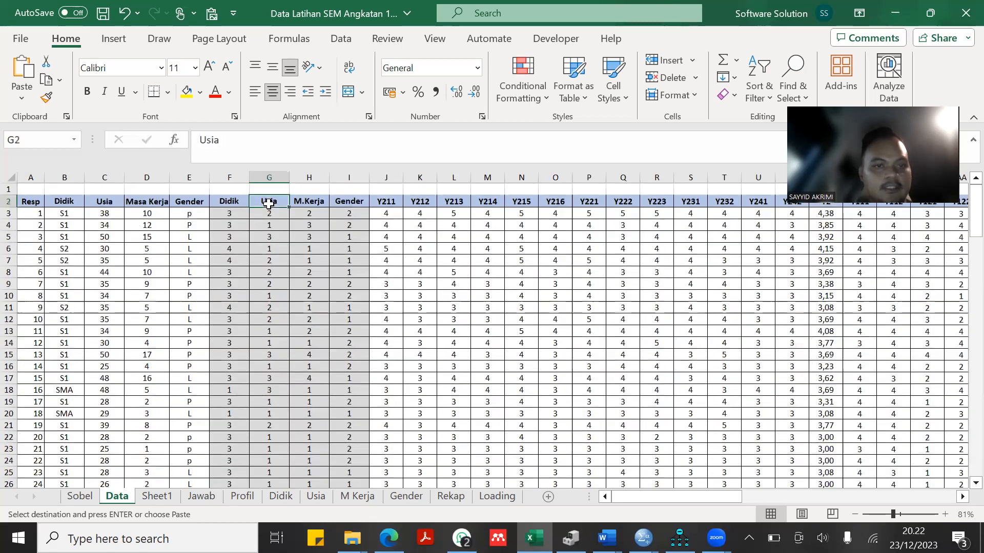
pyautogui.click(271, 211)
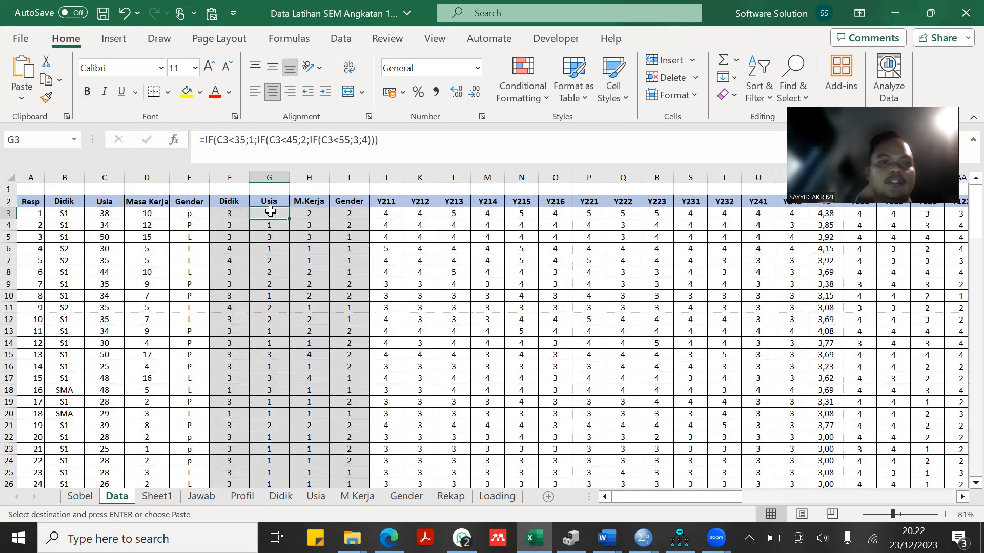
pyautogui.click(309, 213)
pyautogui.moveTo(271, 212); pyautogui.dragTo(292, 301)
pyautogui.click(271, 212)
pyautogui.scroll(-20, 245, 382)
pyautogui.scroll(-6, 245, 382)
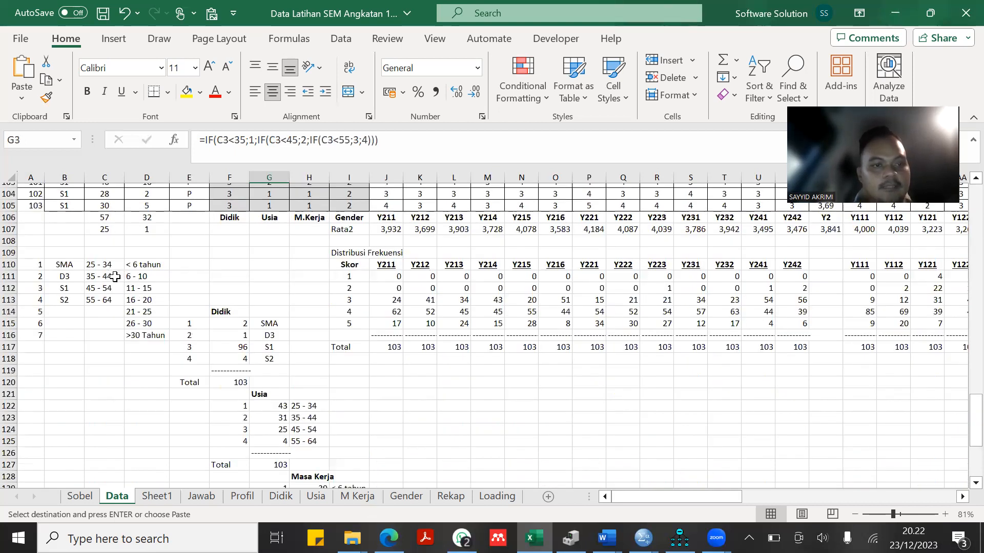
pyautogui.scroll(20, 154, 279)
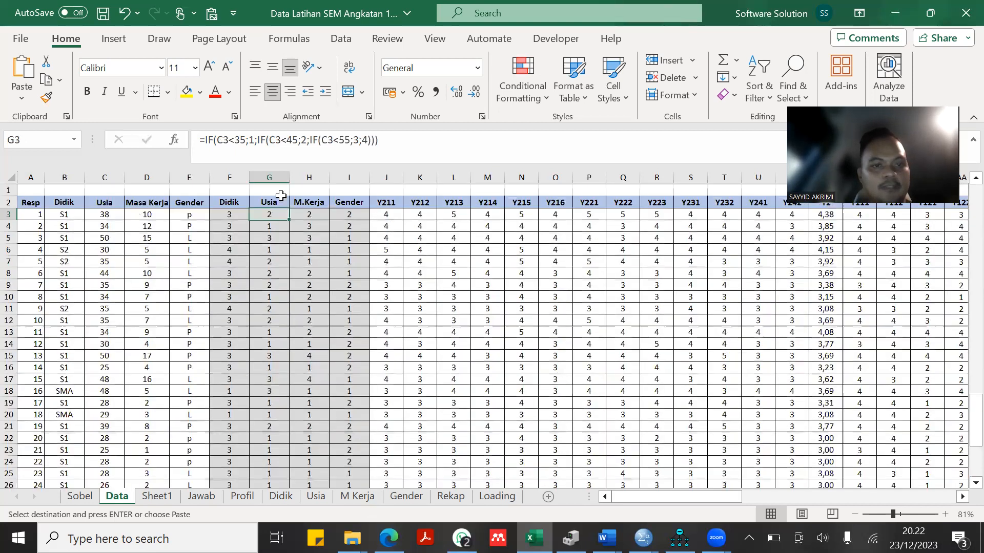
# Inspect the M.Kerja coding formula in H3 and compare it with the years-of-service ranges below the data.
pyautogui.click(310, 202)
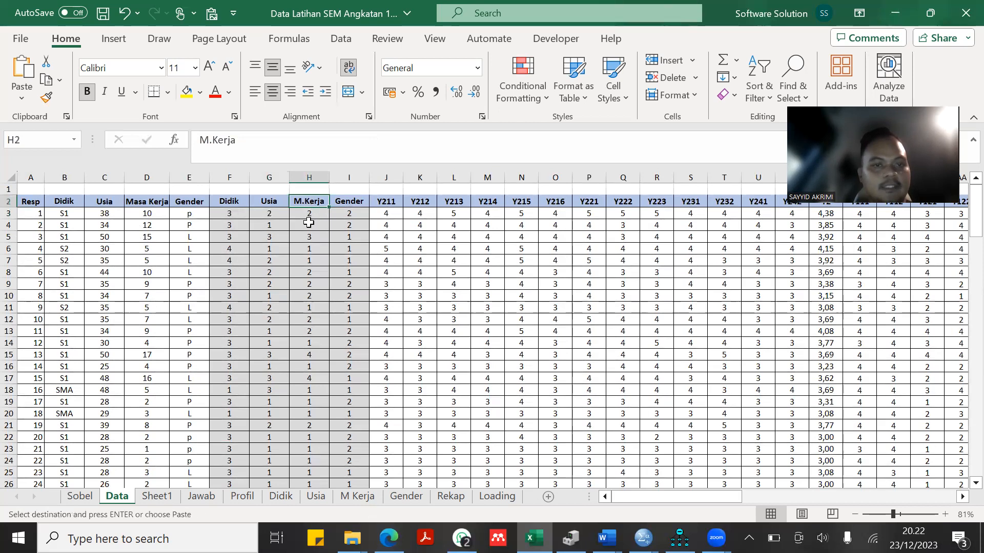
pyautogui.click(310, 219)
pyautogui.scroll(-20, 292, 270)
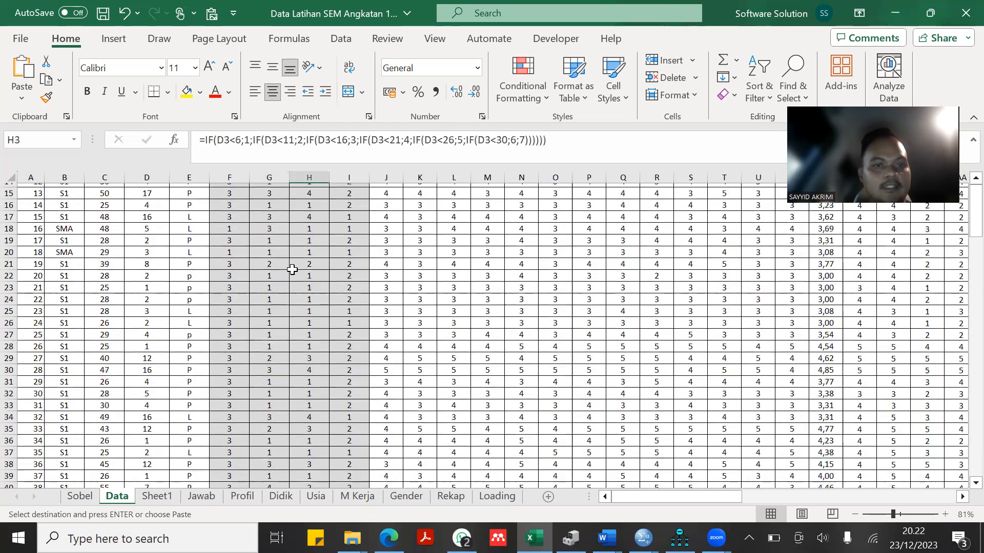
pyautogui.scroll(-3, 292, 269)
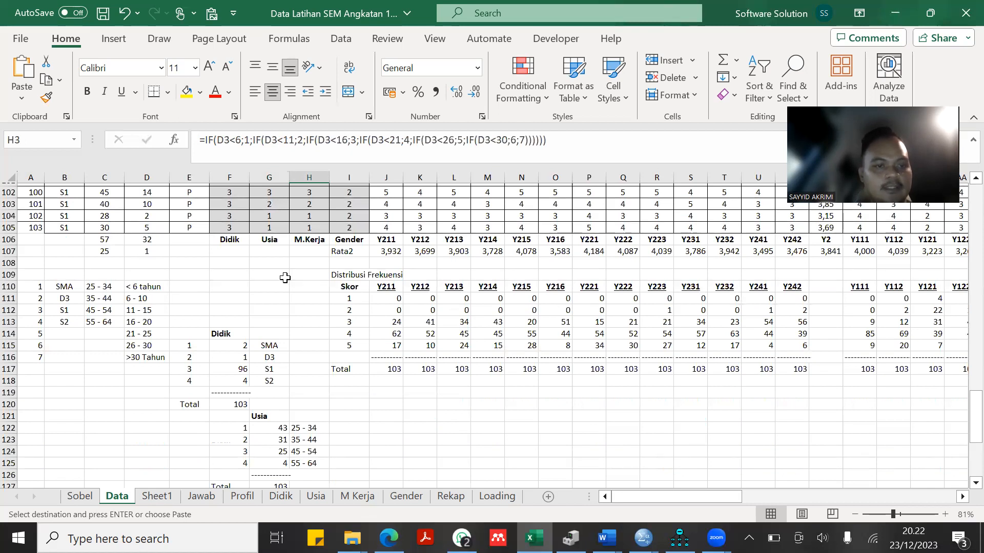
pyautogui.scroll(20, 286, 277)
pyautogui.scroll(11, 353, 204)
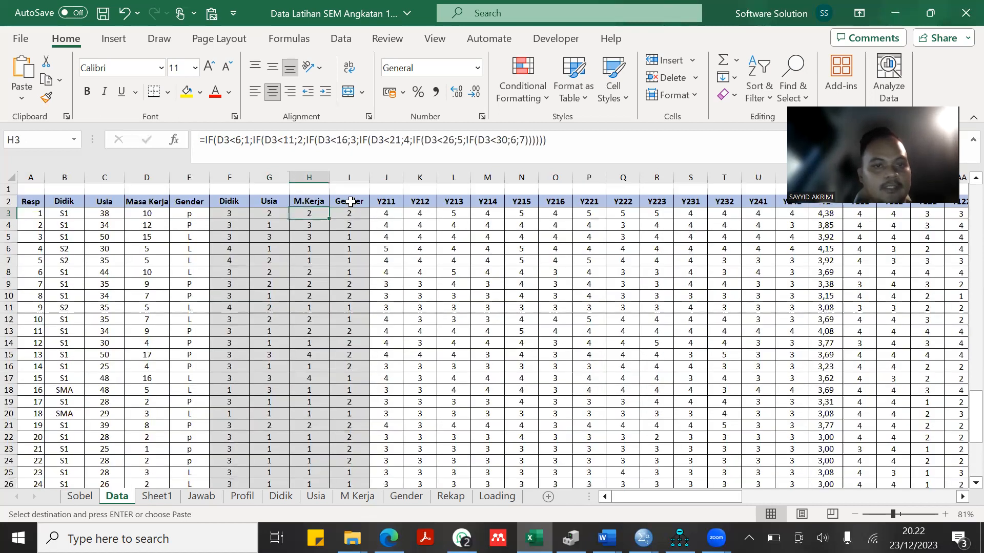
# Inspect the Gender coding formula in I3 and look over the category lists and frequency tables below the data.
pyautogui.click(349, 214)
pyautogui.scroll(-10, 330, 319)
pyautogui.scroll(-20, 330, 319)
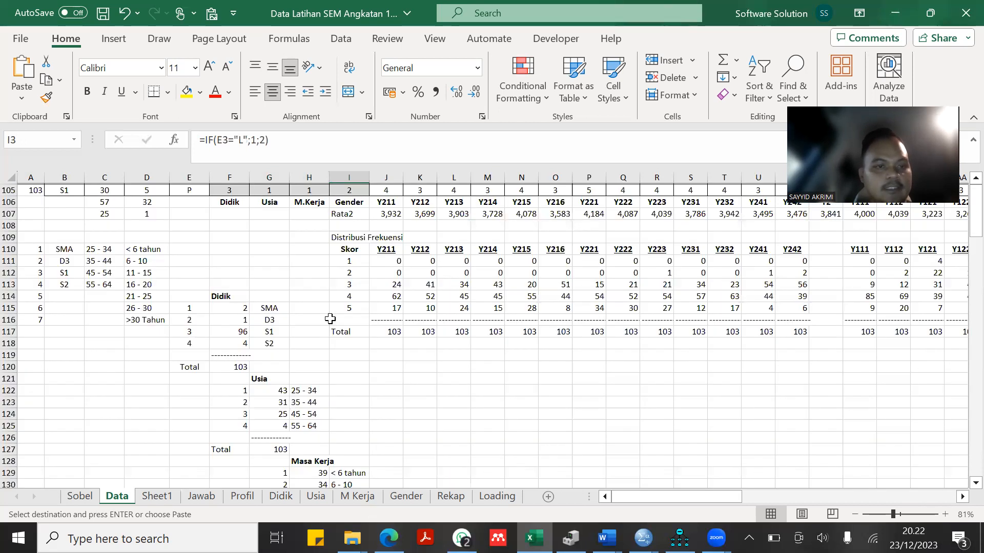
pyautogui.scroll(1, 318, 312)
pyautogui.scroll(20, 287, 291)
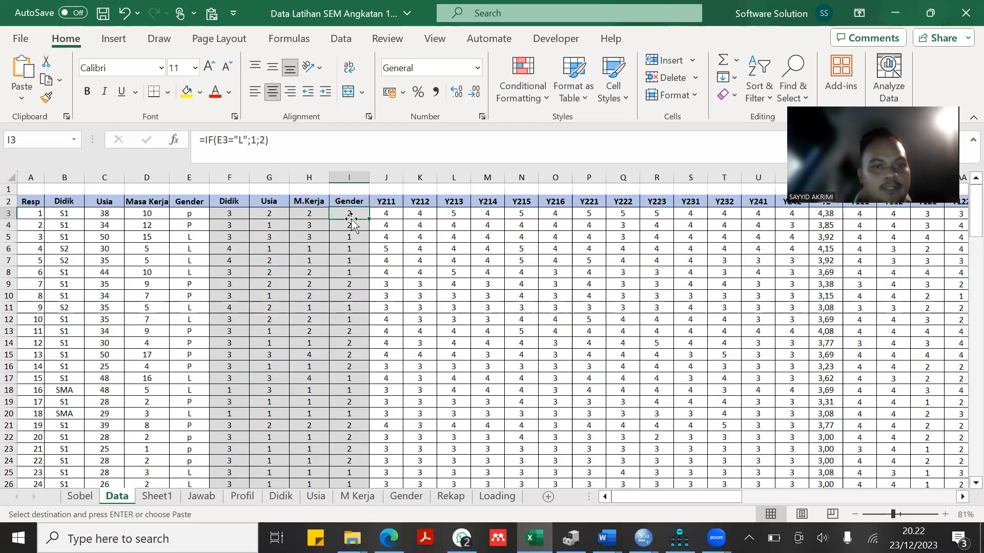
# Survey the questionnaire item headers in row 2 from Y211 past the Y2 column to Y121.
pyautogui.click(395, 203)
pyautogui.press('Right')
pyautogui.press('Right')
pyautogui.press('Right')
pyautogui.press('Right')
pyautogui.press('Right')
pyautogui.press('Right')
pyautogui.press('Right')
pyautogui.press('Right')
pyautogui.press('Right')
pyautogui.press('Right')
pyautogui.press('Right')
pyautogui.press('Right')
pyautogui.press('Right')
pyautogui.press('Right')
pyautogui.press('Right')
pyautogui.press('Right')
pyautogui.press('Right')
pyautogui.press('Right')
pyautogui.press('Right')
pyautogui.press('Right')
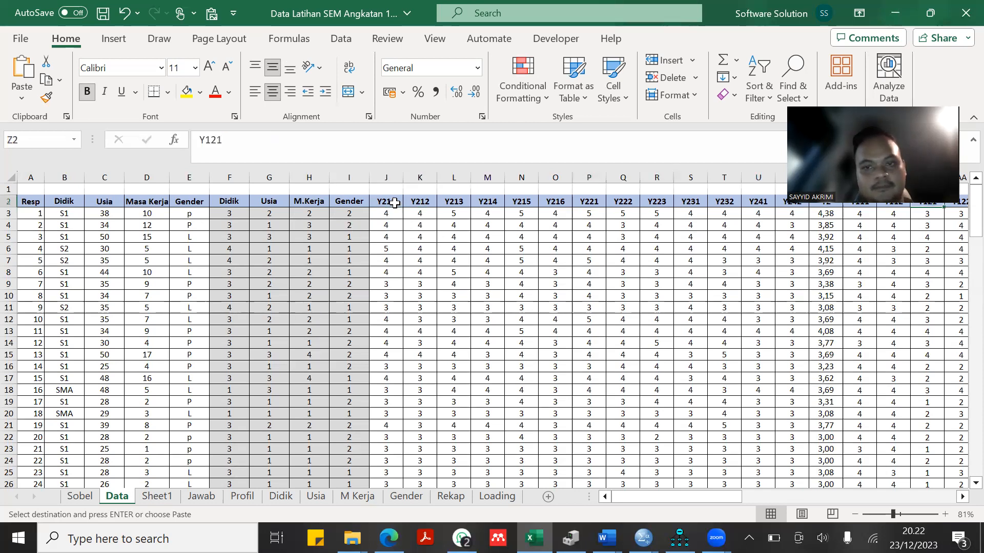
# Examine the Y2 header in W2 and where the Y2 item columns give way to the Y1 items.
pyautogui.press('Left')
pyautogui.press('Left')
pyautogui.press('Left')
pyautogui.press('Left')
pyautogui.press('Left')
pyautogui.press('Left')
pyautogui.press('Left')
pyautogui.press('Left')
pyautogui.press('Left')
pyautogui.press('Left')
pyautogui.press('Left')
pyautogui.press('Left')
pyautogui.press('Right')
pyautogui.press('Right')
pyautogui.press('Right')
pyautogui.press('Right')
pyautogui.press('Right')
pyautogui.press('Down')
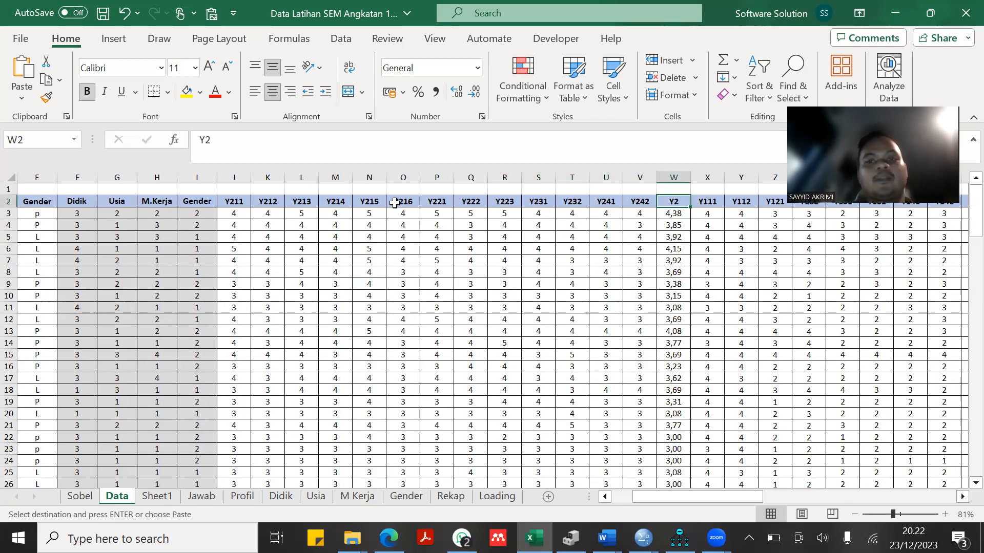
# Review how the Y2 item headers from Y211 to Y242 are numbered and grouped by indicator.
pyautogui.press('Left')
pyautogui.press('Left')
pyautogui.press('Left')
pyautogui.press('Left')
pyautogui.press('Left')
pyautogui.press('Left')
pyautogui.press('Left')
pyautogui.press('Left')
pyautogui.press('Left')
pyautogui.press('Left')
pyautogui.press('Left')
pyautogui.press('Left')
pyautogui.press('Left')
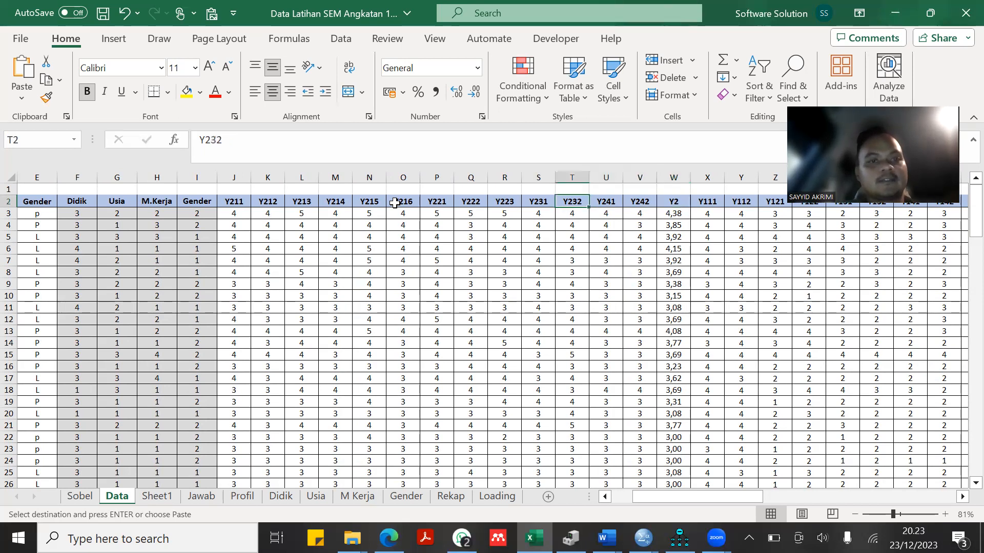
pyautogui.press('Right')
pyautogui.press('Right')
pyautogui.press('Right')
pyautogui.press('Right')
pyautogui.press('Right')
pyautogui.press('Right')
pyautogui.press('Right')
pyautogui.press('Right')
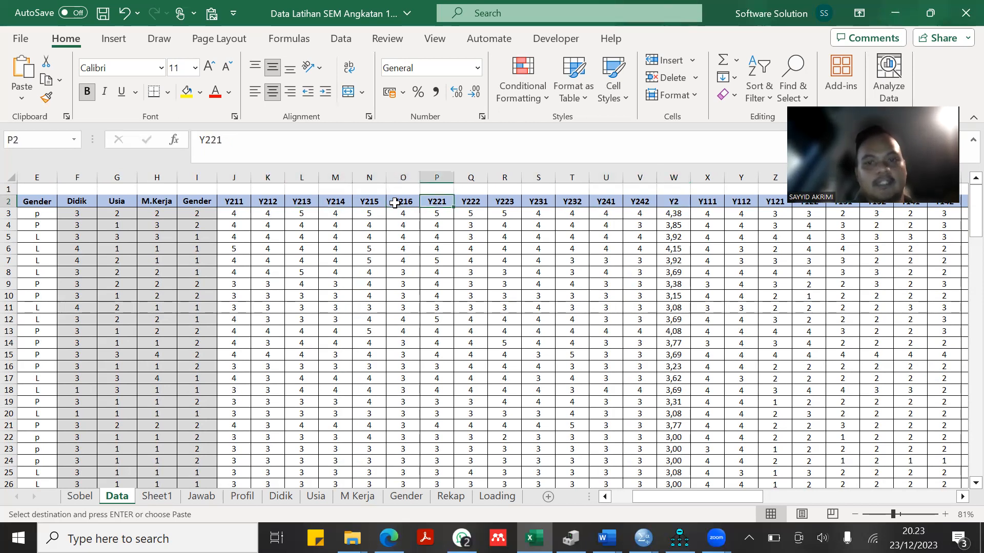
pyautogui.press('Right')
pyautogui.press('Right')
pyautogui.press('Right')
pyautogui.press('Right')
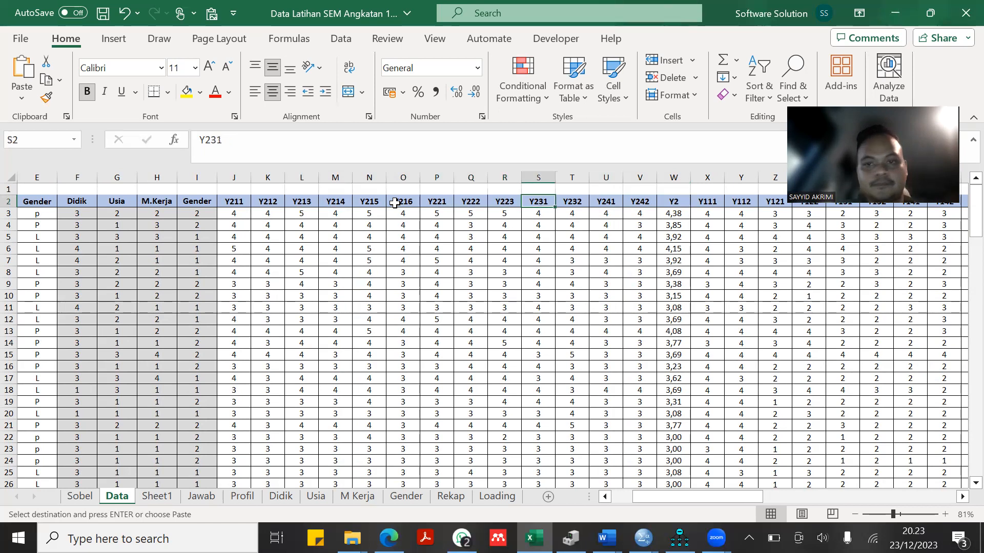
pyautogui.press('Left')
pyautogui.press('Left')
pyautogui.press('Left')
pyautogui.press('Left')
pyautogui.press('Left')
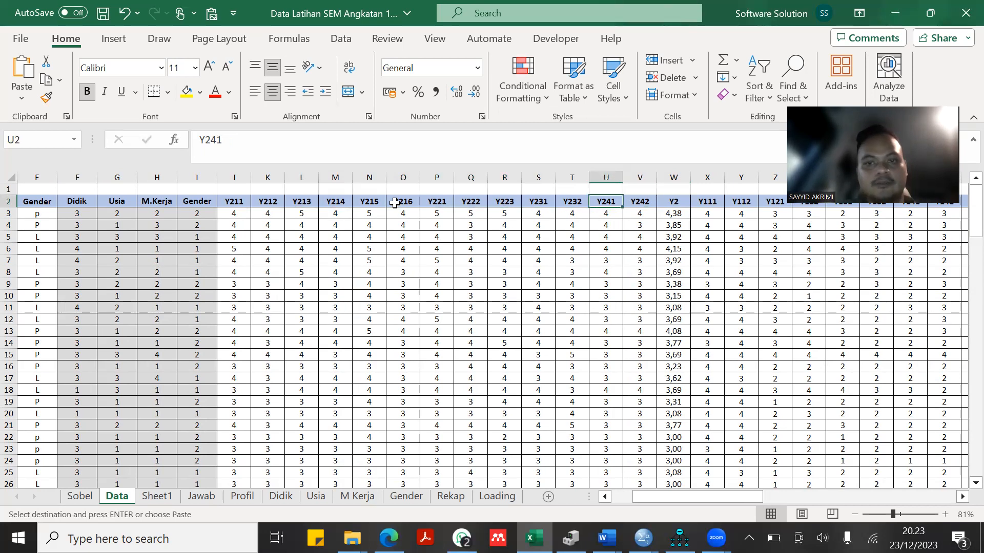
pyautogui.press('Left')
pyautogui.press('Left')
pyautogui.press('Left')
pyautogui.press('Left')
pyautogui.press('Left')
pyautogui.press('Left')
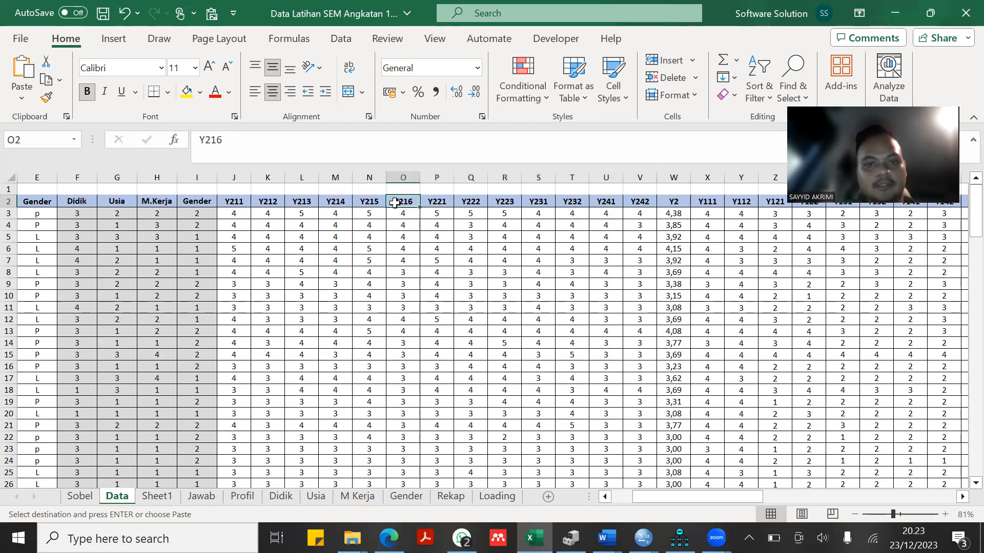
pyautogui.press('Left')
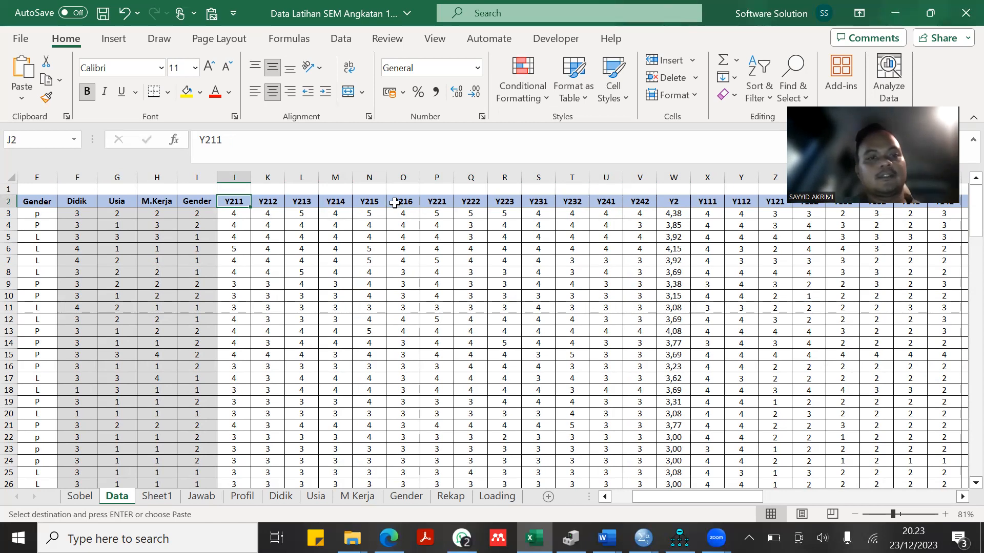
# Scan the first respondent's answer scores in row 3 from Y211 across the Y2 and Y1 items.
pyautogui.press('Down')
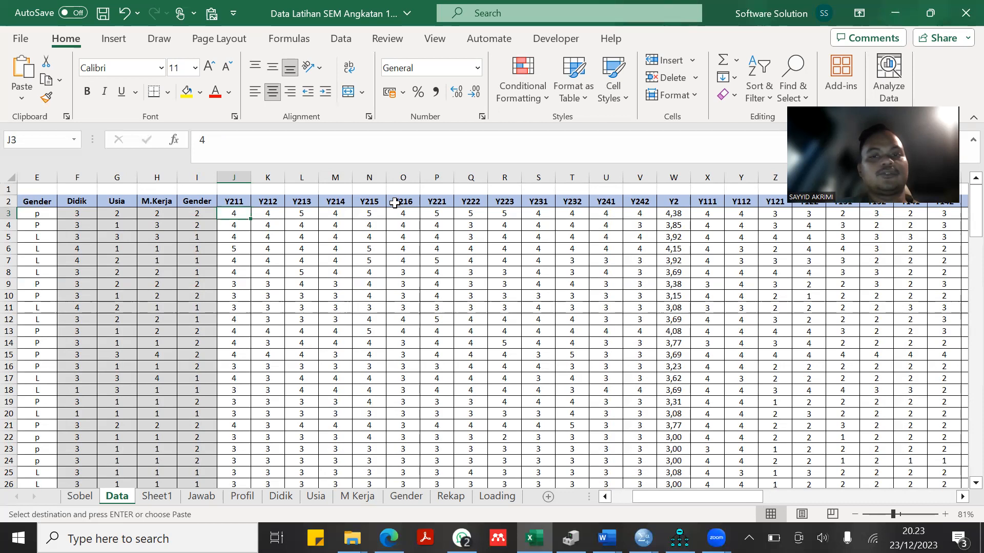
pyautogui.press('Right')
pyautogui.press('Right')
pyautogui.press('Right')
pyautogui.press('Right')
pyautogui.press('Right')
pyautogui.press('Right')
pyautogui.press('Right')
pyautogui.press('Right')
pyautogui.press('Right')
pyautogui.press('Right')
pyautogui.press('Right')
pyautogui.press('Right')
pyautogui.press('Right')
pyautogui.press('Right')
pyautogui.press('Right')
pyautogui.press('Right')
pyautogui.press('Right')
pyautogui.press('Right')
pyautogui.press('Right')
pyautogui.press('Left')
pyautogui.press('Left')
pyautogui.press('Left')
pyautogui.press('Left')
pyautogui.press('Left')
pyautogui.press('Left')
pyautogui.press('Left')
# Recheck the row 2 headers around Y242 and Y2, going back through the Y2 items to Y221.
pyautogui.press('Up')
pyautogui.press('Left')
pyautogui.press('Left')
pyautogui.press('Left')
pyautogui.press('Right')
pyautogui.press('Right')
pyautogui.press('Right')
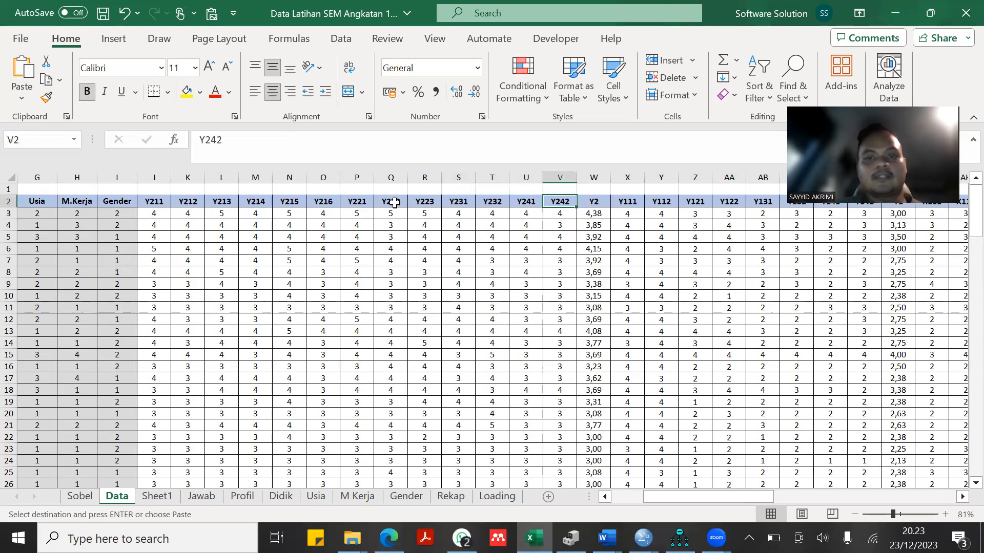
pyautogui.press('Right')
pyautogui.press('Left')
pyautogui.press('Left')
pyautogui.press('Left')
pyautogui.press('Left')
pyautogui.press('Left')
pyautogui.press('Left')
pyautogui.press('Left')
pyautogui.press('Left')
pyautogui.press('Left')
pyautogui.press('Left')
pyautogui.press('Left')
pyautogui.press('Left')
pyautogui.press('Left')
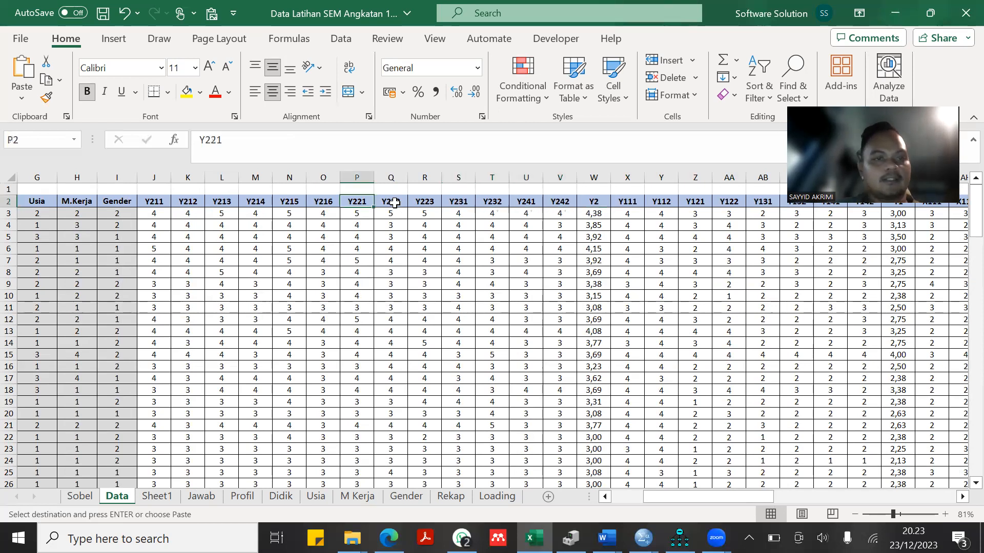
# Scan the row 2 headers from the Y2 items past Y2 and Y1 to the X1 item X152.
pyautogui.press('Right')
pyautogui.press('Right')
pyautogui.press('Right')
pyautogui.press('Right')
pyautogui.press('Right')
pyautogui.press('Right')
pyautogui.press('Right')
pyautogui.press('Right')
pyautogui.press('Right')
pyautogui.press('Right')
pyautogui.press('Right')
pyautogui.press('Right')
pyautogui.press('Right')
pyautogui.press('Right')
pyautogui.press('Right')
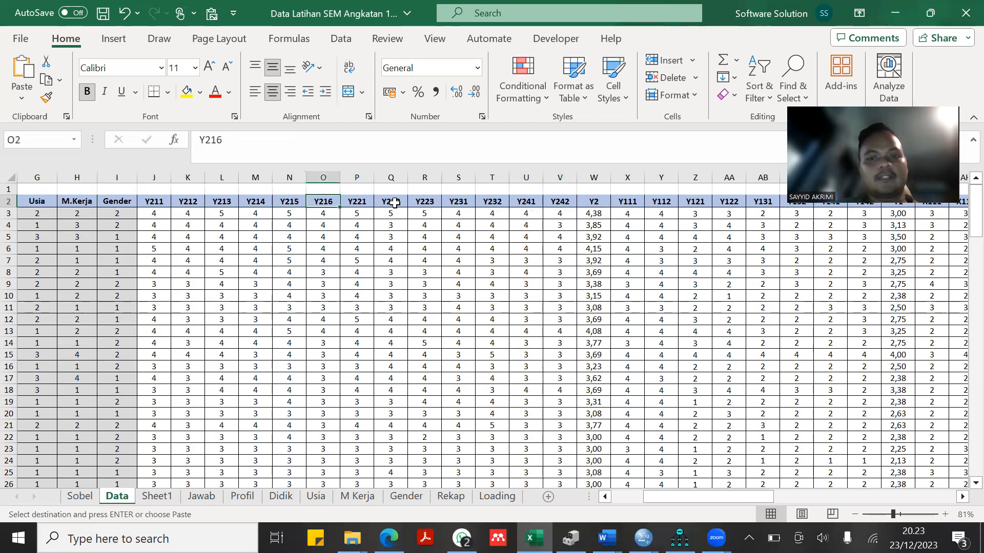
pyautogui.press('Right')
pyautogui.press('Right')
pyautogui.press('Right')
pyautogui.press('Right')
pyautogui.press('Right')
pyautogui.press('Right')
pyautogui.press('Right')
pyautogui.press('Right')
pyautogui.press('Right')
pyautogui.press('Right')
pyautogui.press('Right')
pyautogui.press('Right')
pyautogui.press('Right')
pyautogui.press('Right')
pyautogui.press('Right')
pyautogui.press('Right')
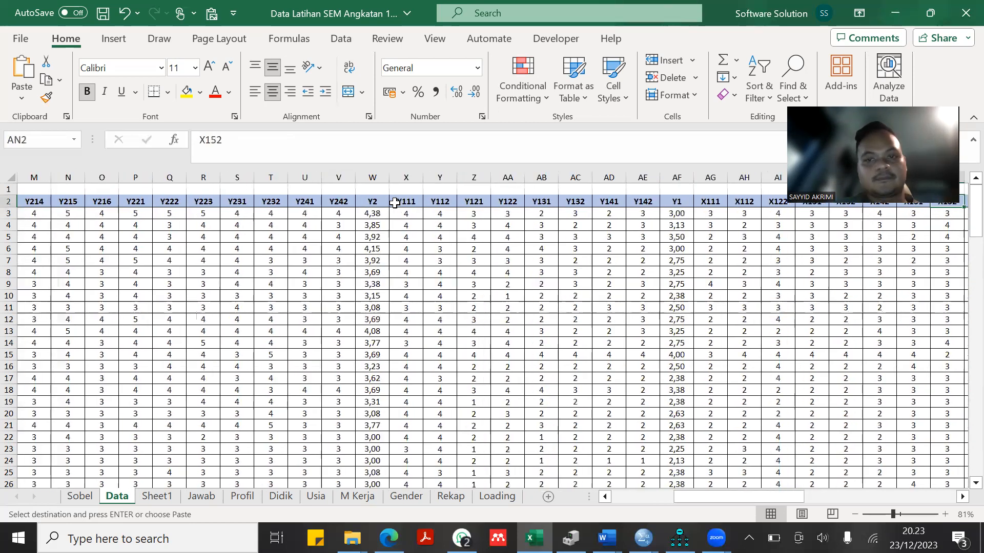
# Compare the headers on both sides of Y1 in AF2, where the Y1 items give way to the X1 items.
pyautogui.press('Left')
pyautogui.press('Left')
pyautogui.press('Left')
pyautogui.press('Left')
pyautogui.press('Left')
pyautogui.press('Left')
pyautogui.press('Left')
pyautogui.press('Left')
pyautogui.press('Left')
pyautogui.press('Left')
pyautogui.press('Left')
pyautogui.press('Left')
pyautogui.press('Left')
pyautogui.press('Left')
pyautogui.press('Left')
pyautogui.press('Left')
pyautogui.press('Left')
pyautogui.press('Left')
pyautogui.press('Right')
pyautogui.press('Right')
pyautogui.press('Right')
pyautogui.press('Right')
pyautogui.press('Right')
pyautogui.press('Right')
pyautogui.press('Right')
pyautogui.press('Right')
pyautogui.press('Right')
pyautogui.press('Right')
pyautogui.press('Left')
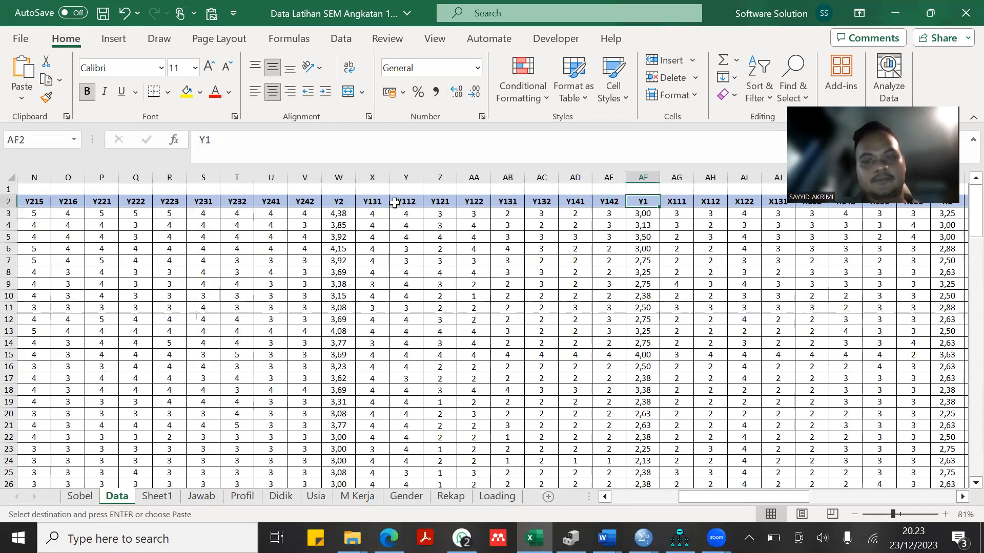
# Go back across the Y1 item headers to the Y2 column and inspect the first respondent's formula in W3.
pyautogui.press('Left')
pyautogui.press('Left')
pyautogui.press('Left')
pyautogui.press('Left')
pyautogui.press('Left')
pyautogui.press('Left')
pyautogui.press('Left')
pyautogui.press('Left')
pyautogui.press('Left')
pyautogui.press('Left')
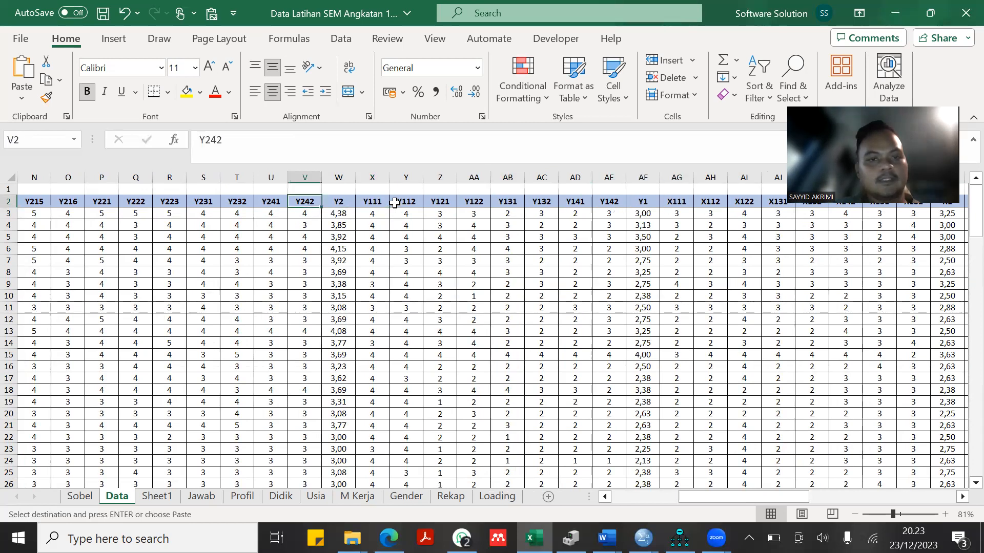
pyautogui.press('Right')
pyautogui.press('Down')
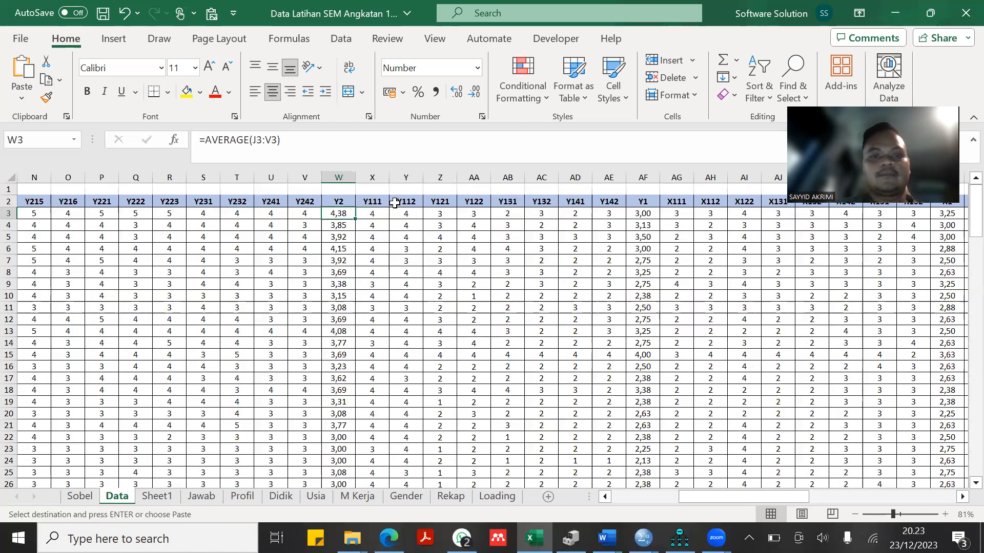
# Examine how the Y1 item headers following Y2 are numbered, from Y111 to Y122.
pyautogui.press('Up')
pyautogui.press('Right')
pyautogui.press('Right')
pyautogui.press('Right')
pyautogui.press('Right')
pyautogui.press('Right')
pyautogui.press('Right')
pyautogui.press('Right')
pyautogui.press('Right')
pyautogui.press('Right')
pyautogui.press('Right')
pyautogui.press('Right')
pyautogui.press('Right')
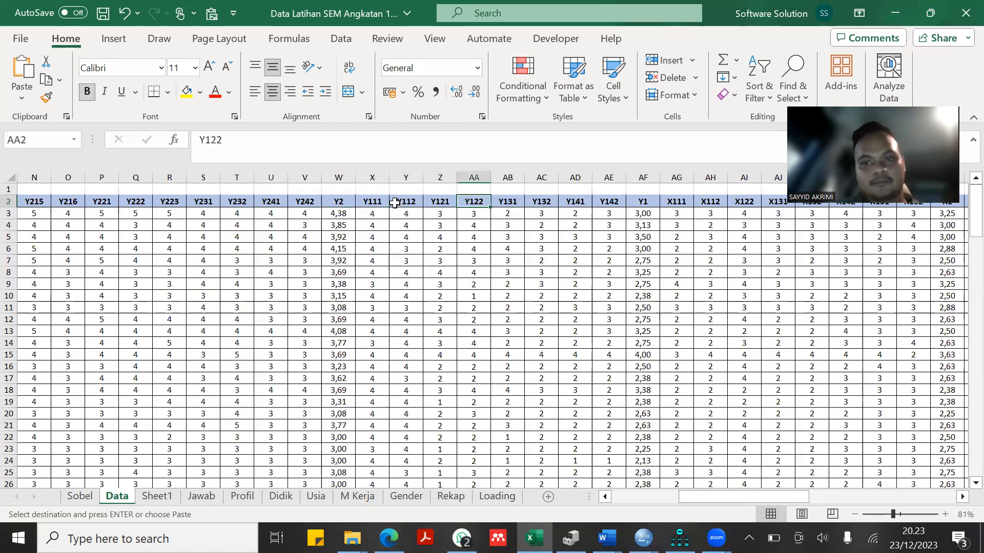
pyautogui.press('Left')
pyautogui.press('Left')
pyautogui.press('Left')
# Follow the remaining Y1 item headers through Y142 and Y1 to the first X1 item, X111.
pyautogui.press('Right')
pyautogui.press('Right')
pyautogui.press('Right')
pyautogui.press('Right')
pyautogui.press('Right')
pyautogui.press('Right')
pyautogui.press('Right')
pyautogui.press('Right')
pyautogui.press('Right')
pyautogui.press('Right')
pyautogui.press('Right')
pyautogui.press('Right')
pyautogui.press('Right')
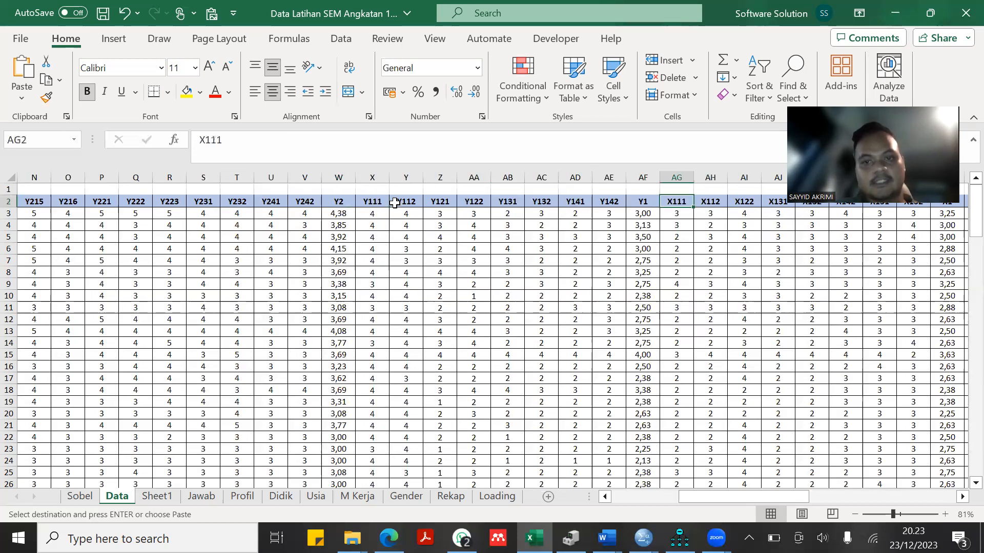
# Review the X1 and X2 item headers from X111 to X233, then recheck them back toward the X1 items.
pyautogui.press('Right')
pyautogui.press('Right')
pyautogui.press('Right')
pyautogui.press('Right')
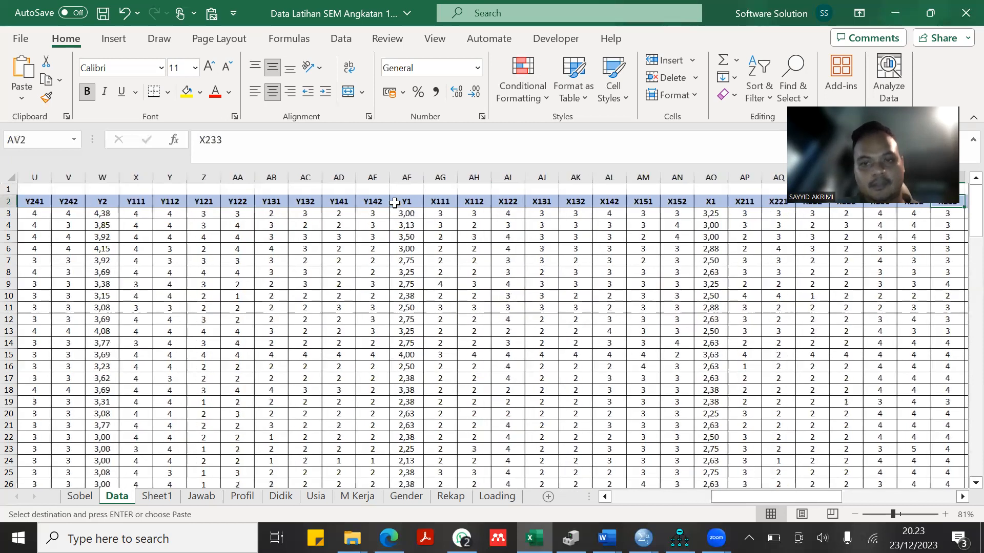
pyautogui.press('Left')
pyautogui.press('Left')
pyautogui.press('Left')
pyautogui.press('Left')
pyautogui.press('Left')
pyautogui.press('Left')
pyautogui.press('Left')
pyautogui.press('Left')
pyautogui.press('Left')
# Examine where the X2 items end at X2 and the per-respondent indicator table begins with Resp and Y21.
pyautogui.press('Right')
pyautogui.press('Right')
pyautogui.press('Right')
pyautogui.press('Right')
pyautogui.press('Right')
pyautogui.press('Right')
pyautogui.press('Right')
pyautogui.press('Right')
pyautogui.press('Right')
pyautogui.press('Right')
pyautogui.press('Right')
pyautogui.press('Right')
pyautogui.press('Right')
pyautogui.press('Right')
pyautogui.press('Right')
pyautogui.press('Right')
pyautogui.press('Right')
pyautogui.press('Left')
pyautogui.press('Left')
pyautogui.press('Left')
pyautogui.press('Left')
pyautogui.press('Left')
pyautogui.press('Left')
pyautogui.press('Left')
pyautogui.press('Left')
pyautogui.press('Right')
pyautogui.press('Right')
pyautogui.press('Right')
pyautogui.press('Right')
pyautogui.press('Right')
pyautogui.press('Right')
pyautogui.press('Right')
pyautogui.press('Right')
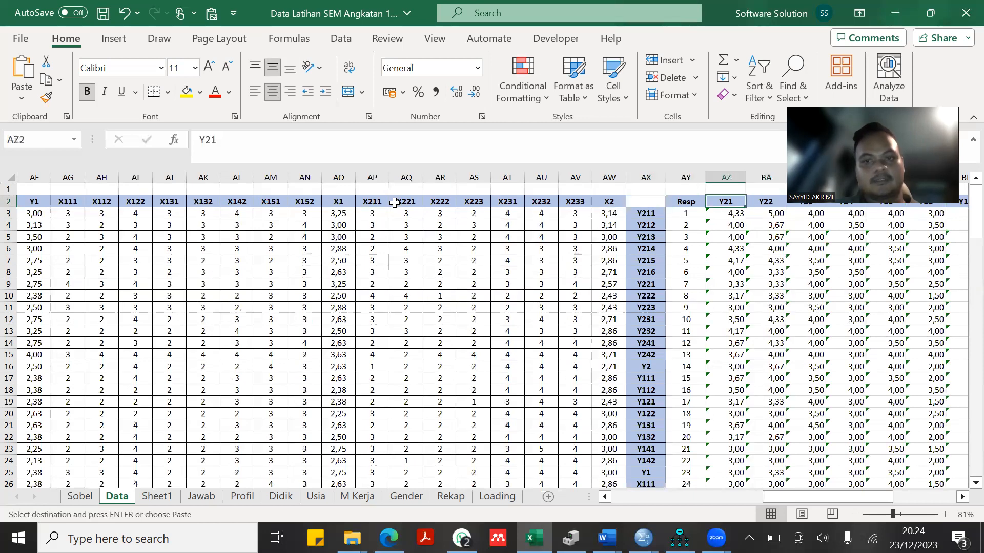
# Review the indicator headers in row 2 from Y21 through the Y1, X1 and X2 indicators to X23.
pyautogui.press('Right')
pyautogui.press('Right')
pyautogui.press('Right')
pyautogui.press('Right')
pyautogui.press('Right')
pyautogui.press('Right')
pyautogui.press('Right')
pyautogui.press('Right')
pyautogui.press('Right')
pyautogui.press('Right')
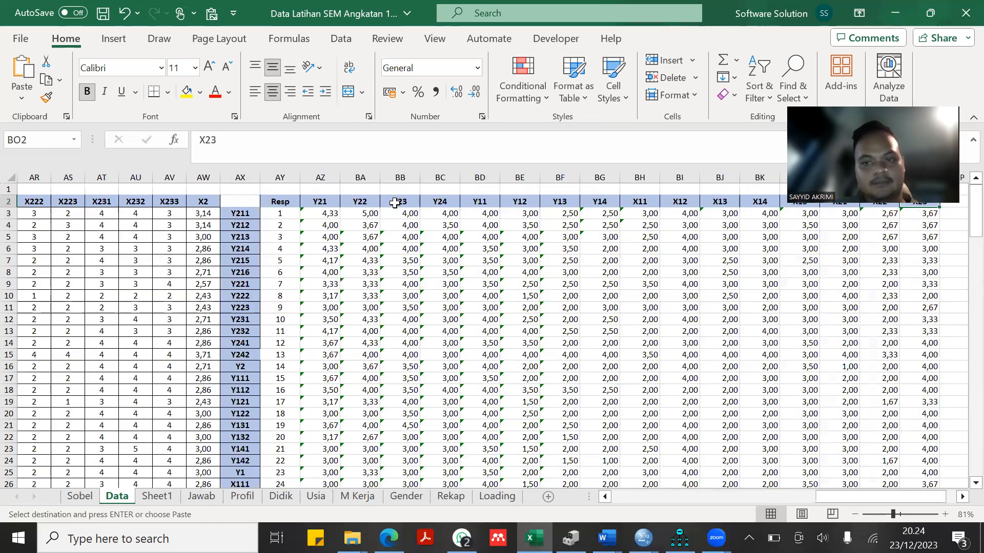
# Look past the X23 column to the separate vertical list of indicator codes from Y21 to X23.
pyautogui.press('Right')
pyautogui.press('Right')
pyautogui.press('Right')
pyautogui.press('Right')
pyautogui.press('Right')
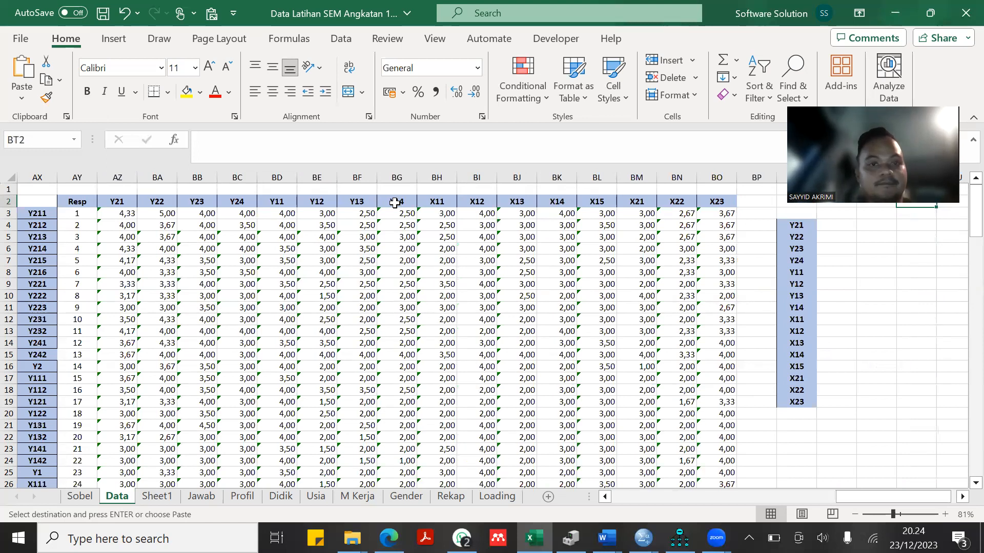
# Examine the X1 and X2 item averages and score frequency counts below the last respondent row.
pyautogui.hscroll(-3, 395, 203)
pyautogui.scroll(-3, 394, 204)
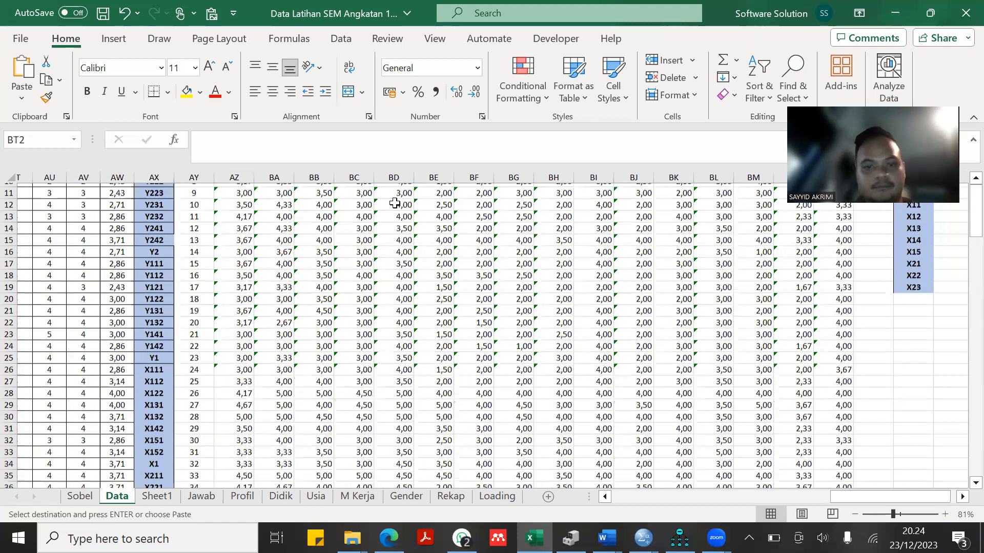
pyautogui.scroll(-20, 395, 204)
pyautogui.hscroll(-5, 394, 204)
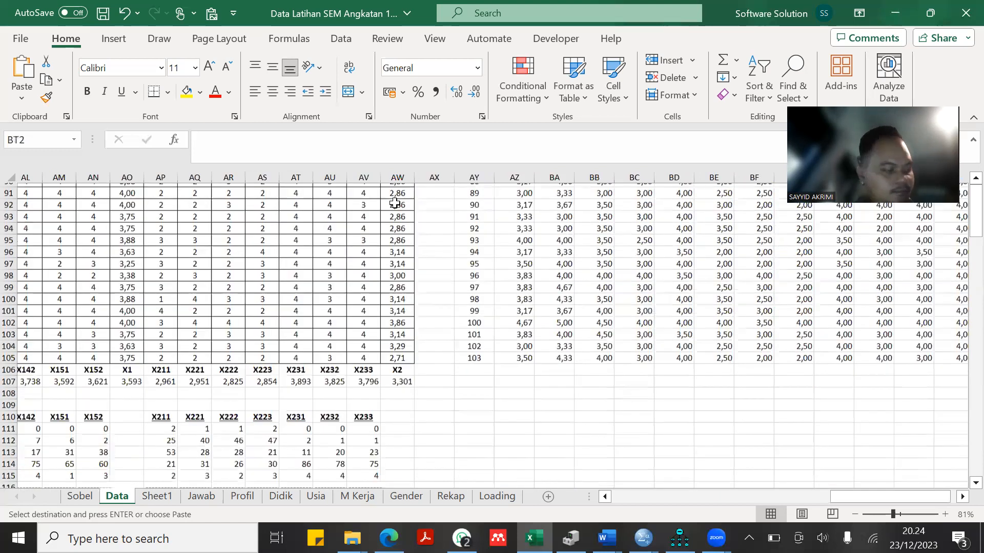
pyautogui.scroll(-5, 394, 203)
pyautogui.hscroll(-4, 395, 203)
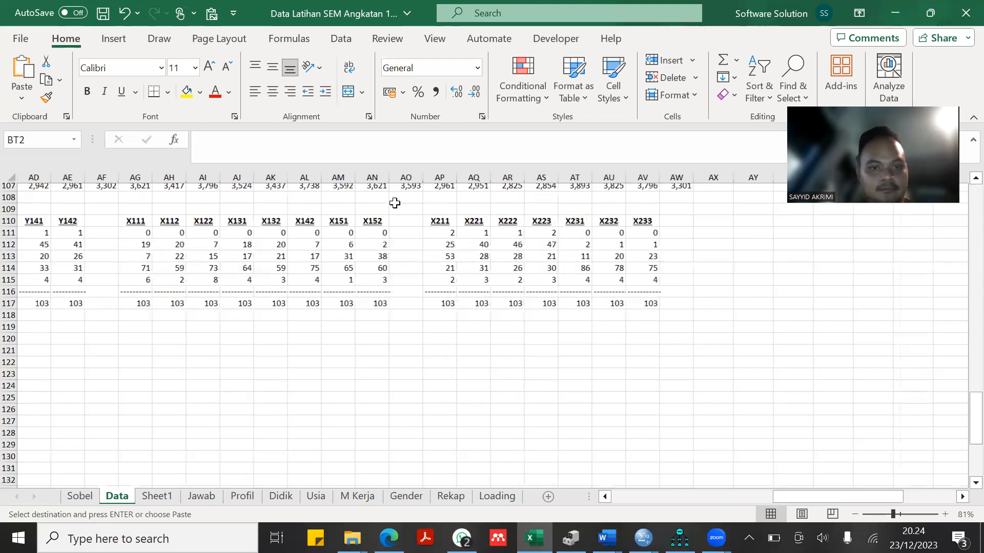
# Review the Rata2 row and the Distribusi Frekuensi table for the Y2 and Y1 items beside the profile tallies.
pyautogui.scroll(3, 395, 203)
pyautogui.hscroll(-1, 395, 203)
pyautogui.hscroll(-3, 395, 204)
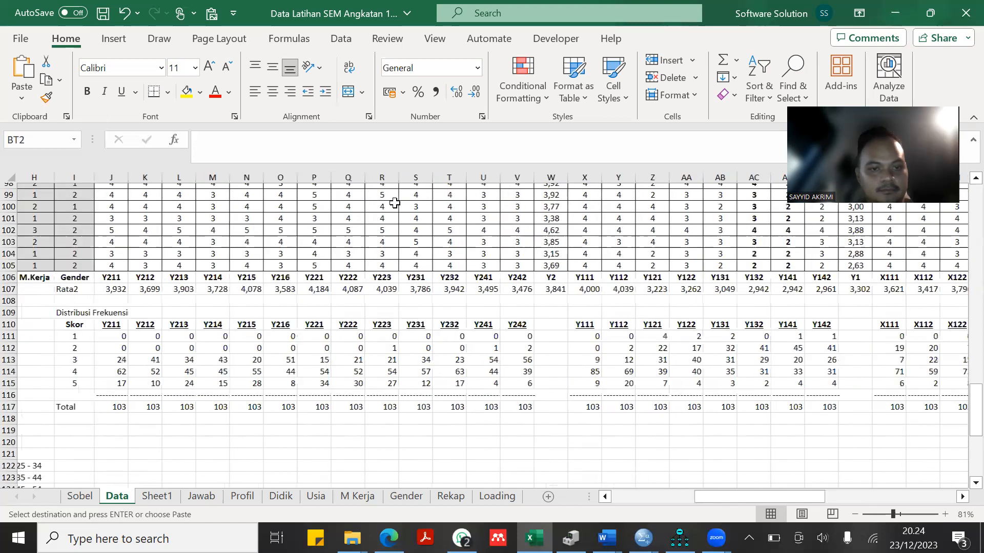
pyautogui.hscroll(-2, 395, 203)
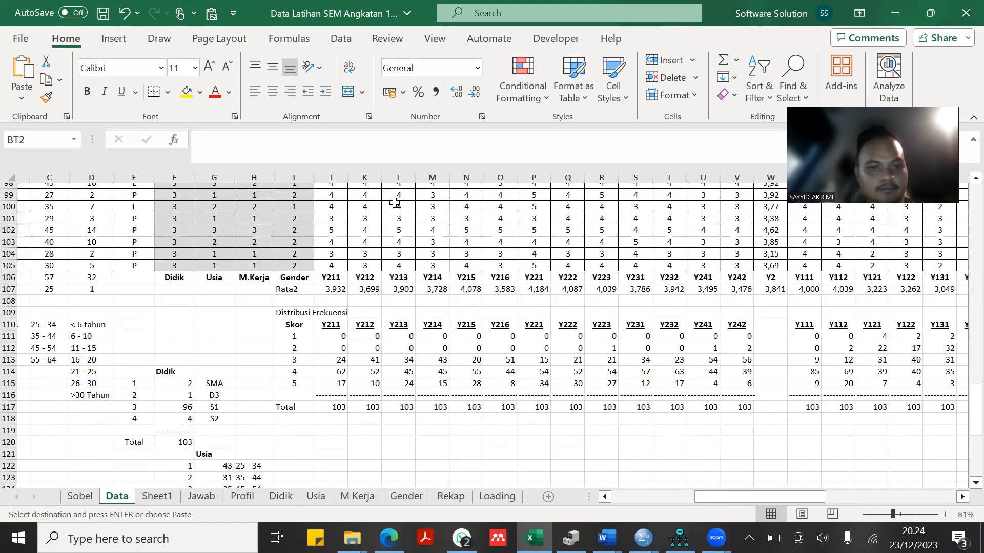
pyautogui.click(261, 360)
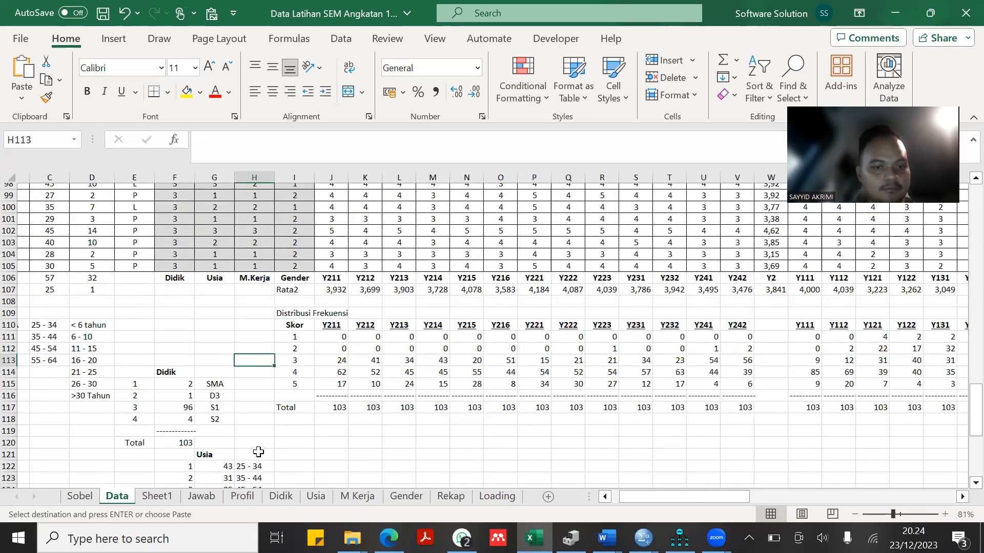
# Open the Jawab sheet and examine how item Y211 is laid out under Pernyataan, Responden and Rata2.
pyautogui.click(201, 496)
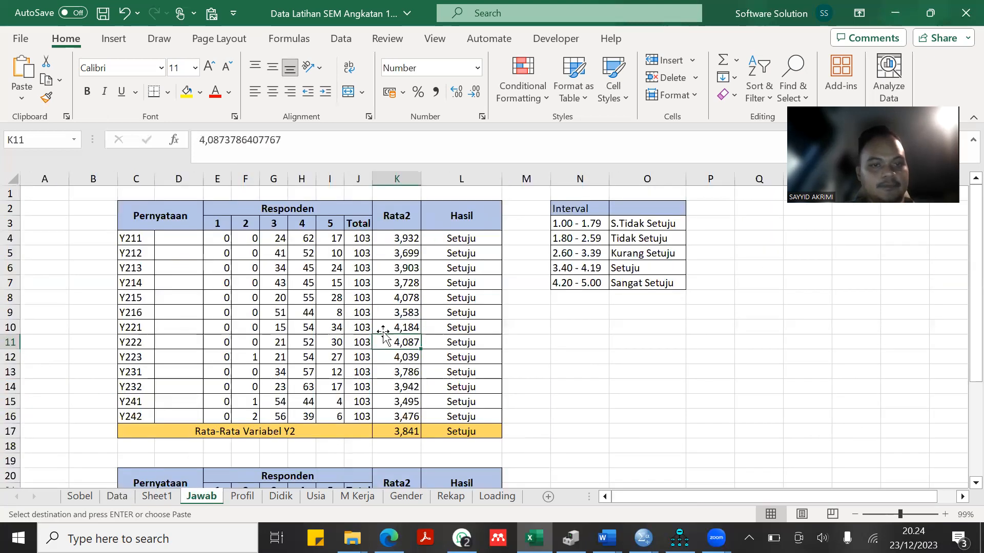
pyautogui.click(402, 238)
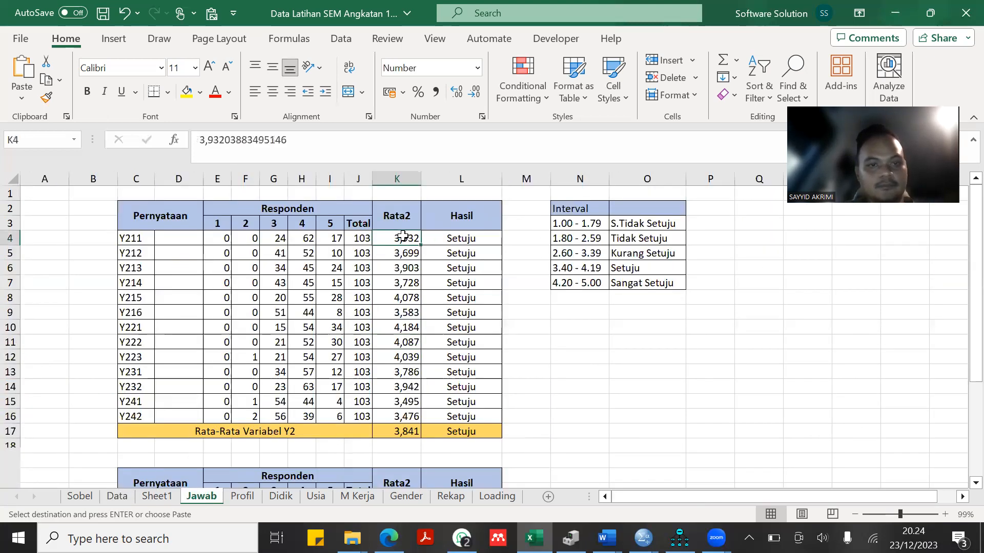
pyautogui.click(279, 251)
pyautogui.click(276, 240)
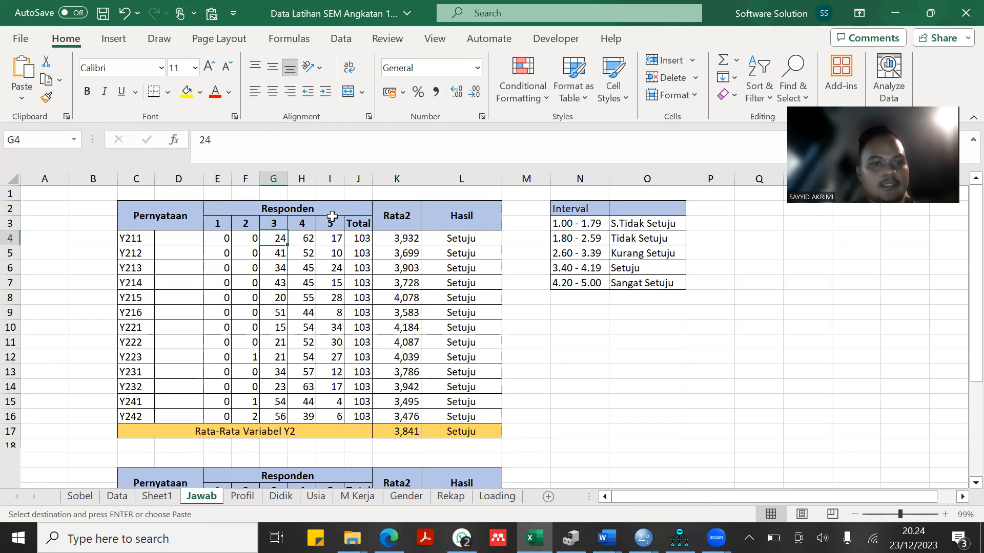
pyautogui.click(160, 239)
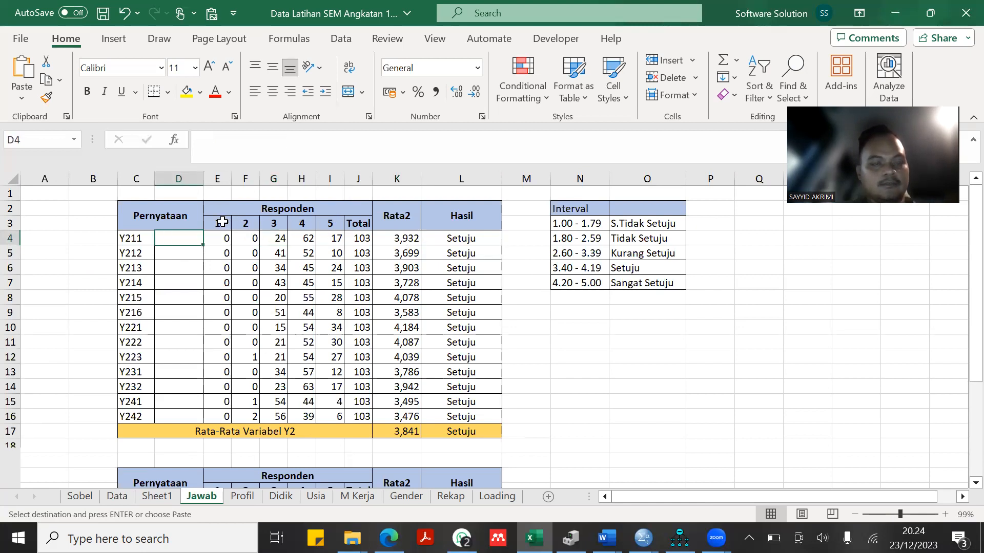
pyautogui.click(125, 238)
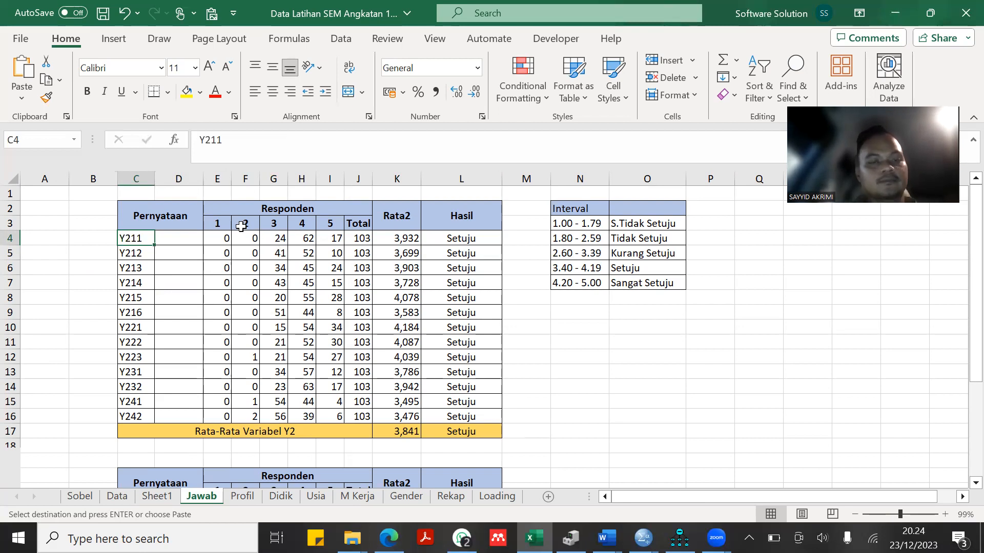
# Follow item Y211's respondent counts for scores 3, 4 and 5 across to its Rata2 value.
pyautogui.click(278, 224)
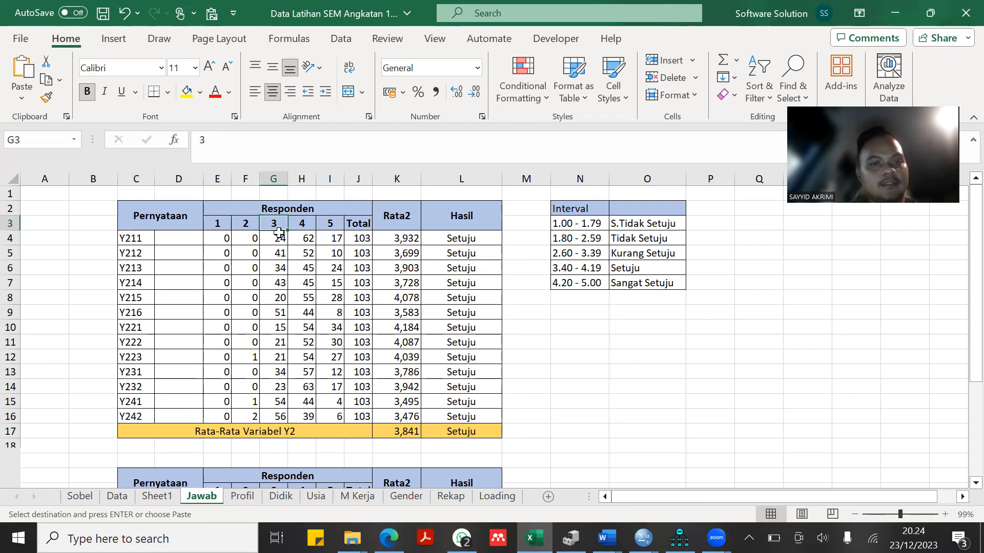
pyautogui.click(278, 240)
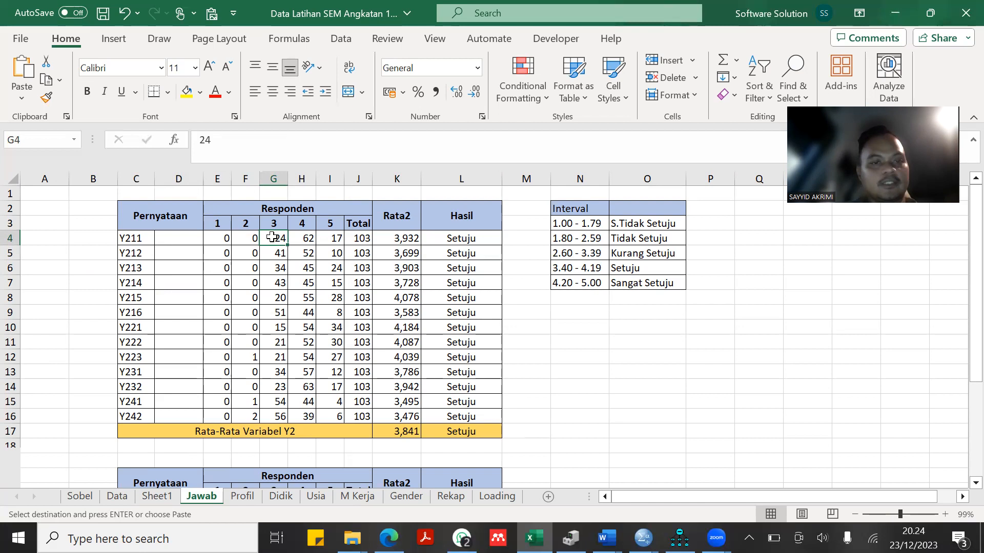
pyautogui.click(311, 244)
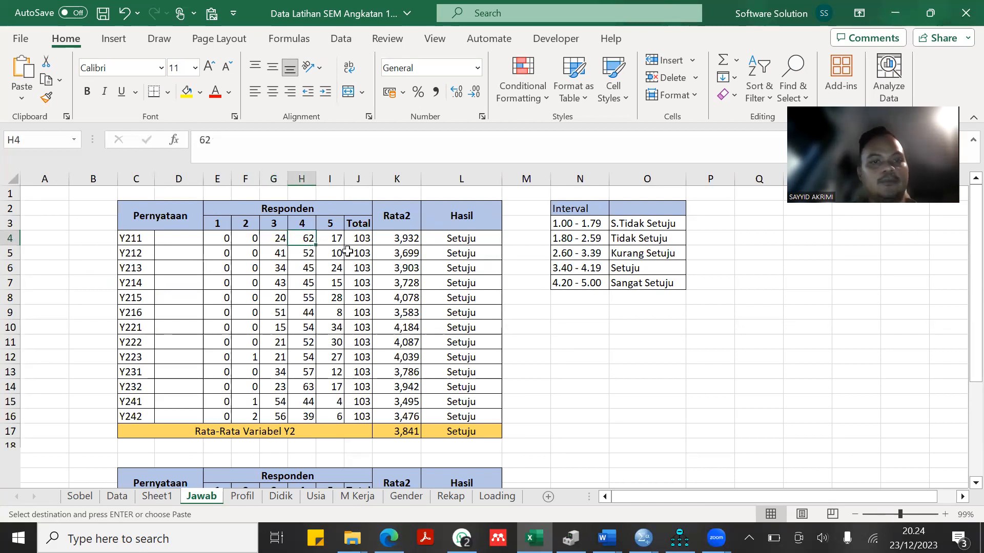
pyautogui.click(338, 240)
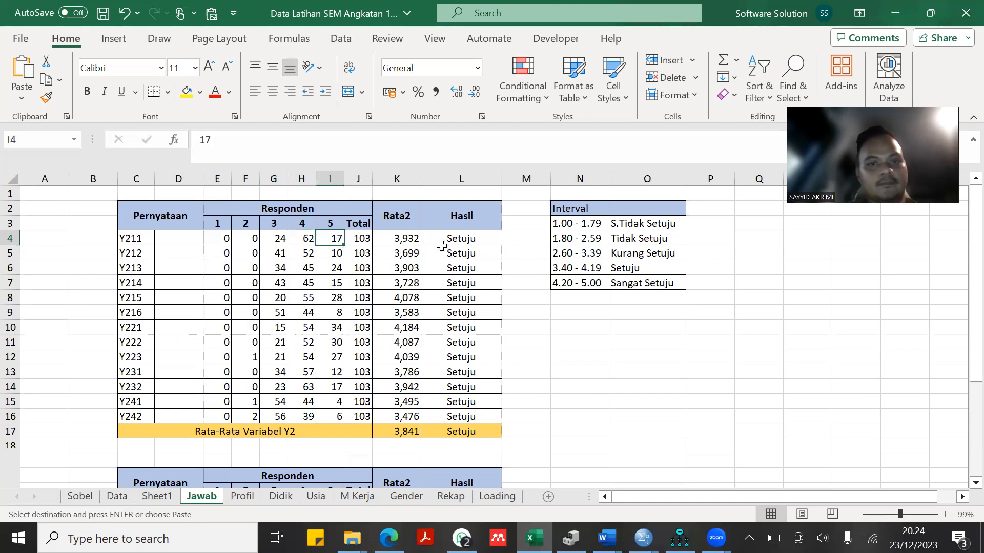
pyautogui.click(398, 239)
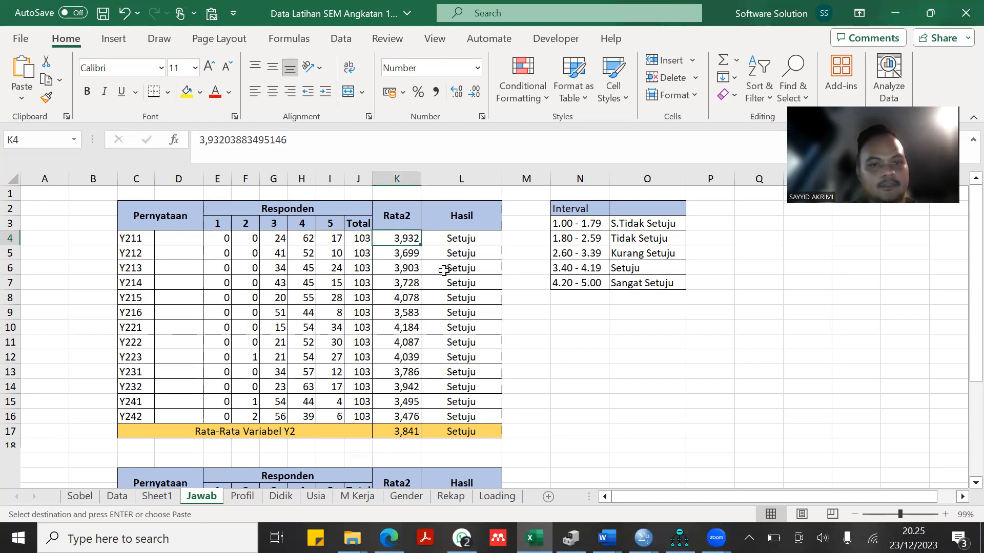
# Return to the Data sheet and inspect the formula behind Y211's average in the Rata2 row.
pyautogui.click(117, 496)
pyautogui.scroll(-1, 531, 379)
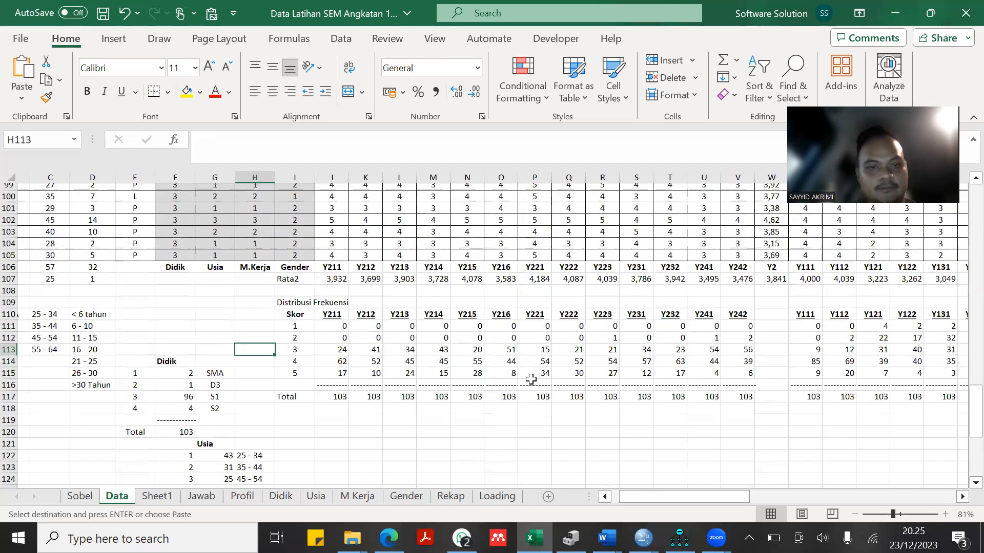
pyautogui.scroll(1, 531, 380)
pyautogui.click(339, 290)
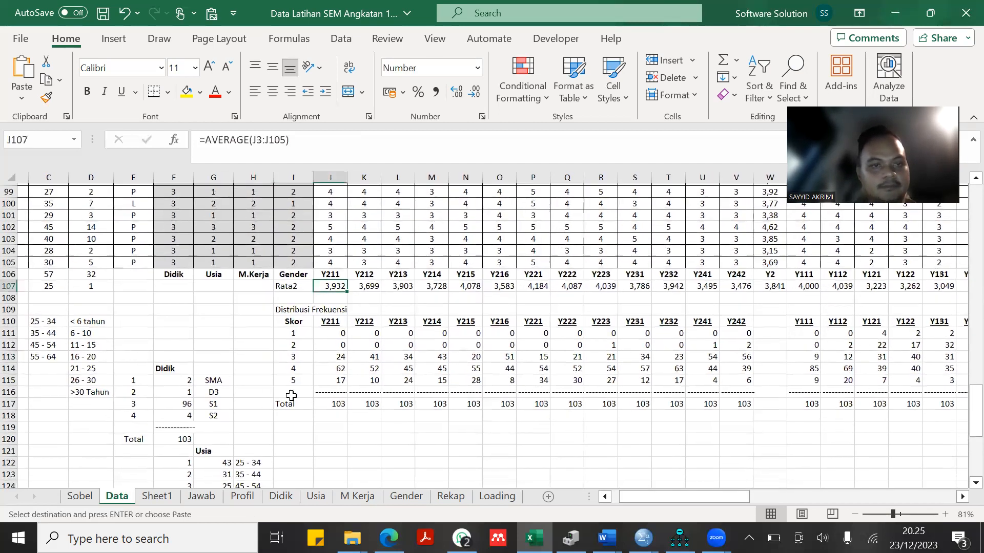
# Trace the Y211 column from its average up to the first respondent and back down to the frequency table.
pyautogui.scroll(20, 336, 254)
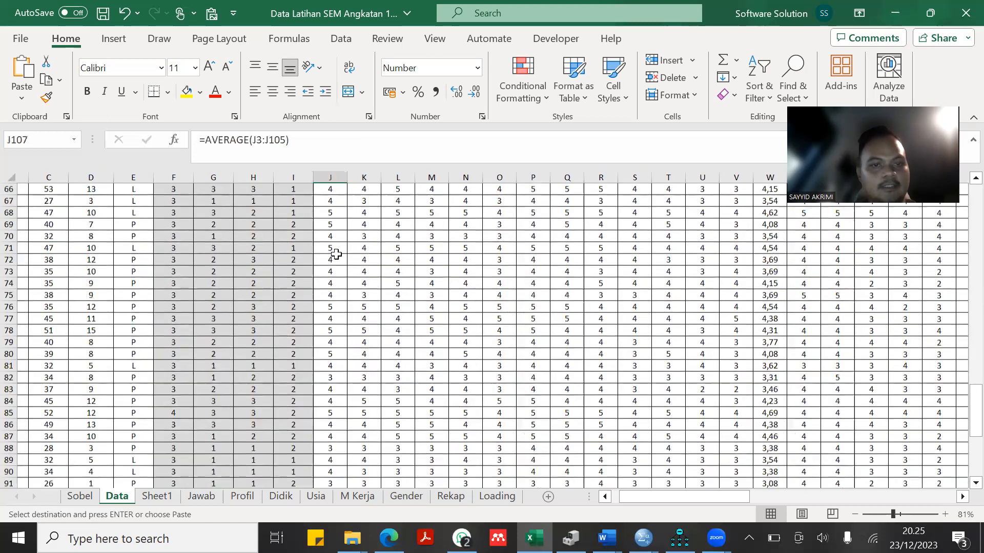
pyautogui.scroll(9, 336, 255)
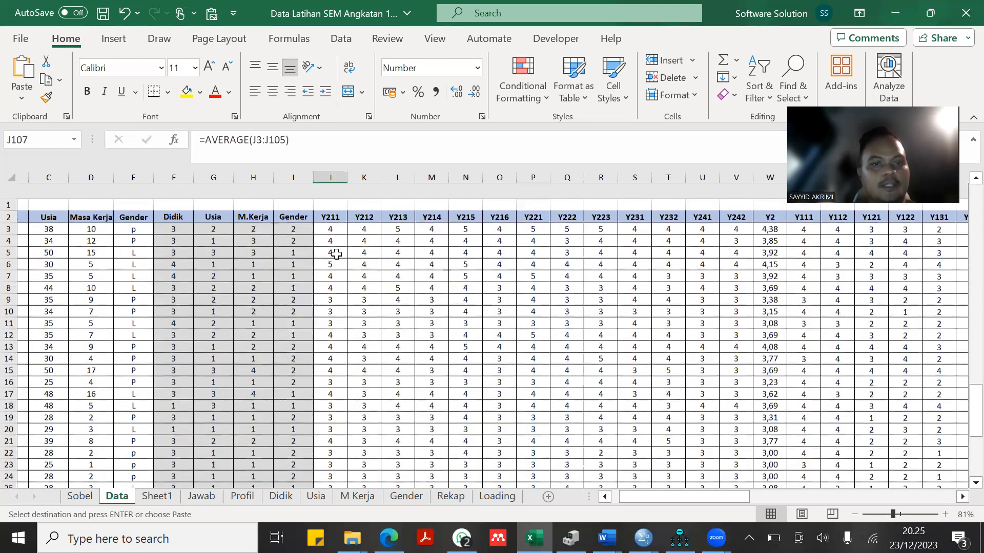
pyautogui.scroll(-18, 336, 254)
pyautogui.scroll(-15, 336, 254)
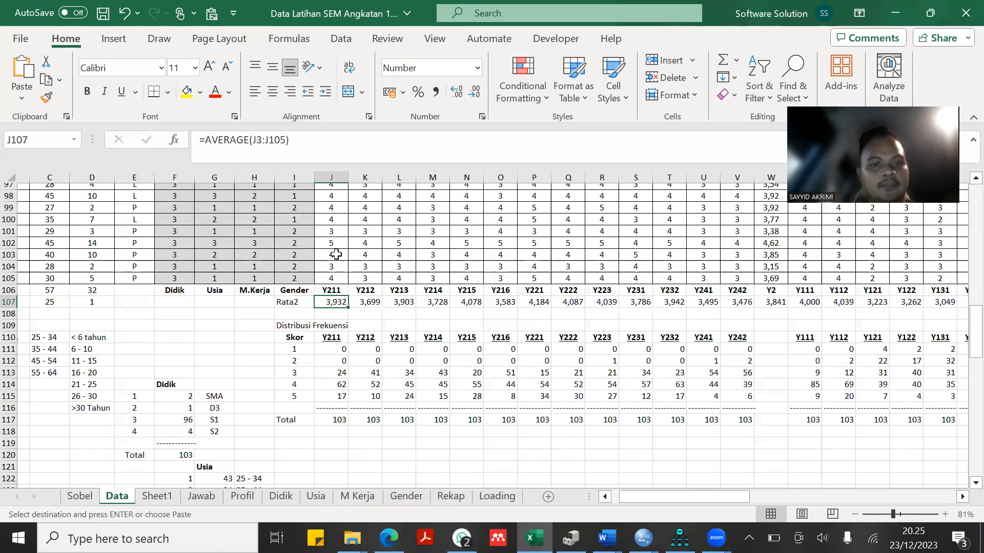
pyautogui.scroll(3, 204, 499)
# Switch back to the Jawab sheet and review the Rata2 and Hasil columns of the Y2 item table.
pyautogui.click(201, 496)
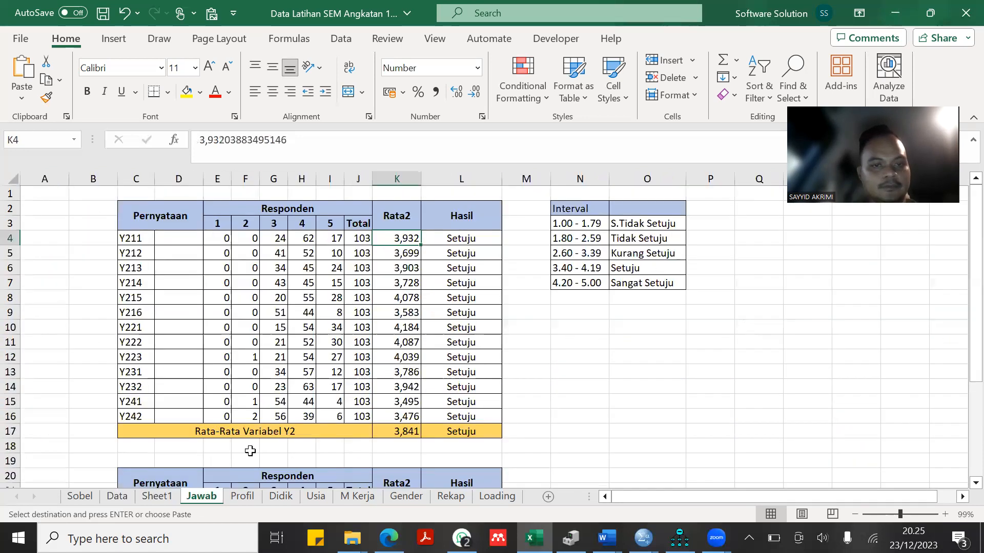
pyautogui.keyDown('ctrl'); pyautogui.scroll(2, 485, 254); pyautogui.keyUp('ctrl')
pyautogui.scroll(1, 484, 254)
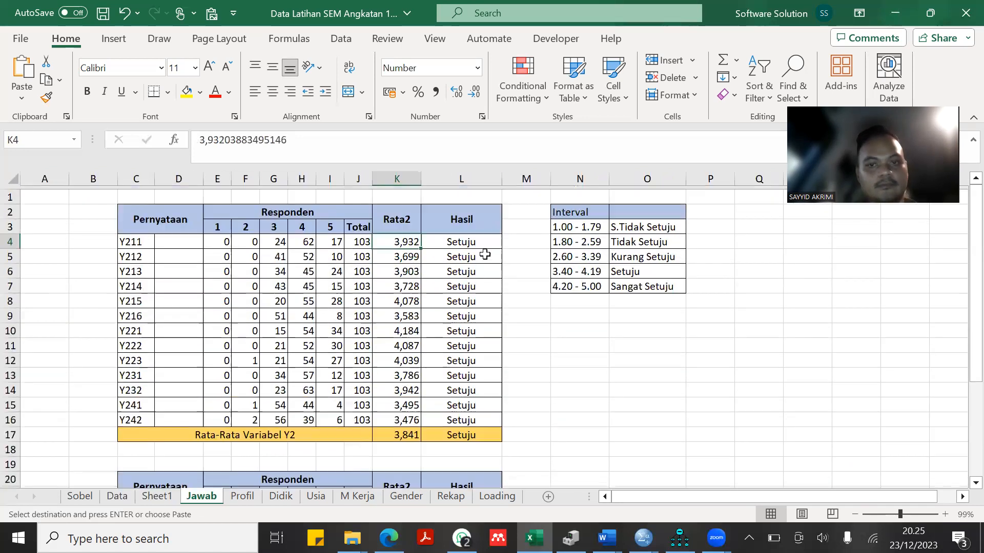
pyautogui.scroll(-1, 485, 254)
pyautogui.scroll(-1, 485, 254)
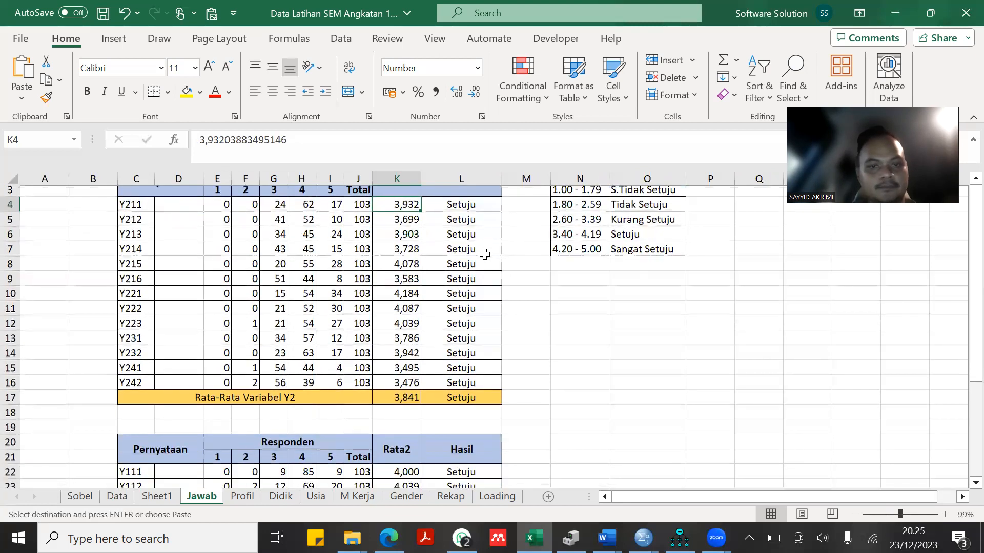
pyautogui.click(485, 253)
pyautogui.click(518, 288)
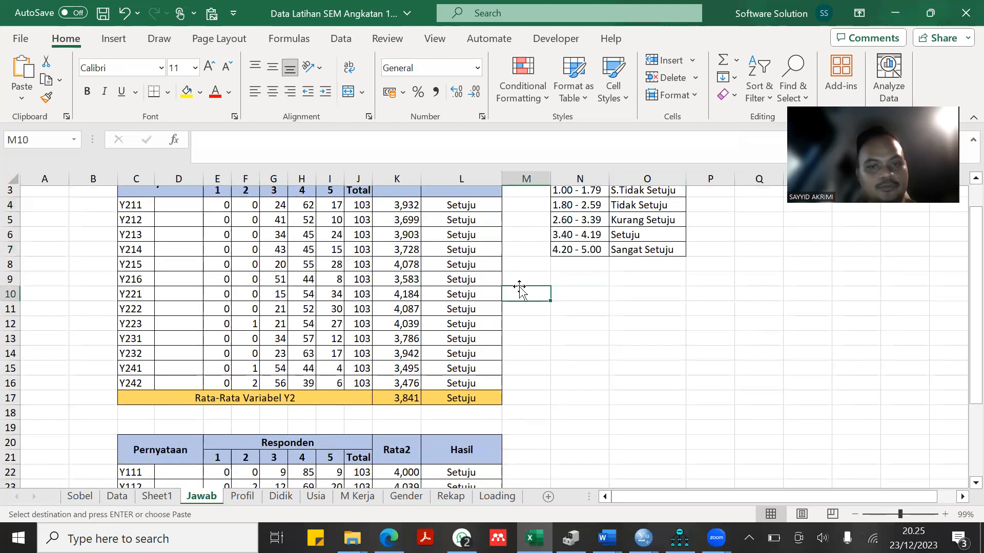
# Compare the Y2 table with the Y1 table below it and inspect the Hasil formula for item Y112.
pyautogui.scroll(-1, 455, 295)
pyautogui.scroll(3, 455, 296)
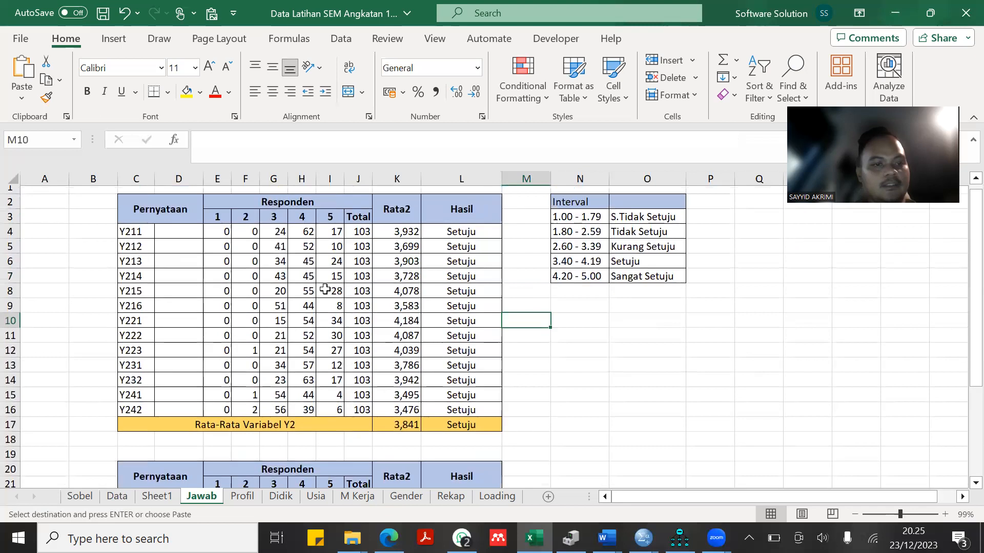
pyautogui.scroll(-2, 271, 292)
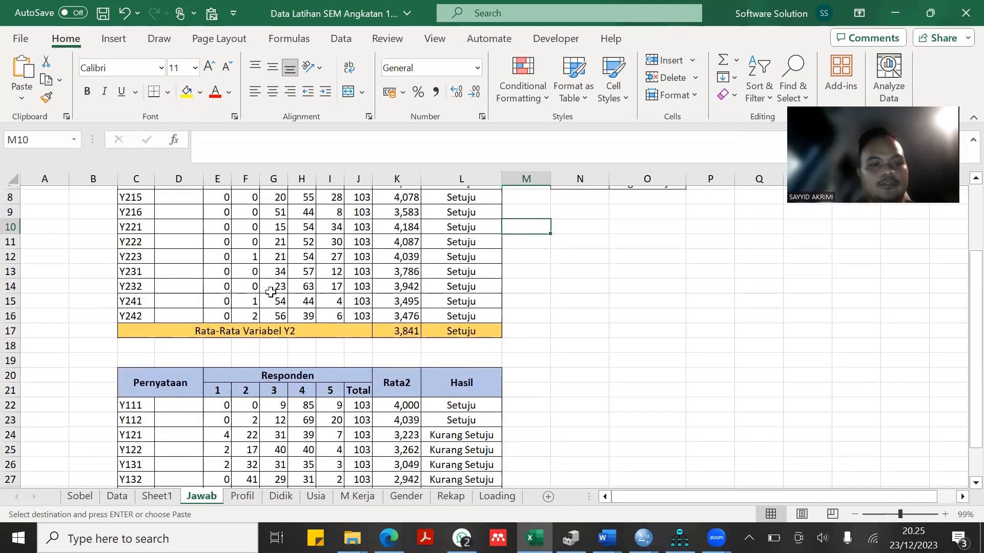
pyautogui.scroll(-2, 271, 293)
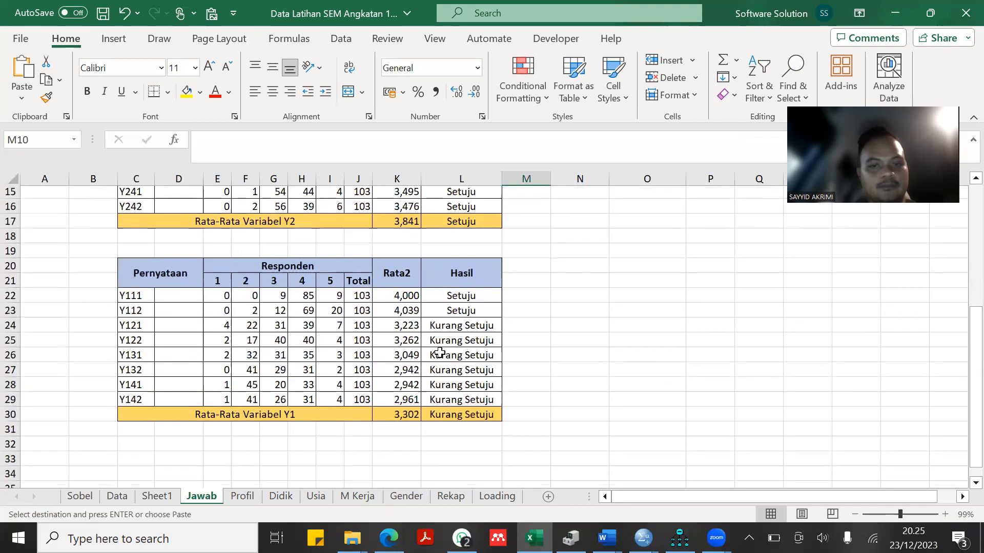
pyautogui.click(467, 304)
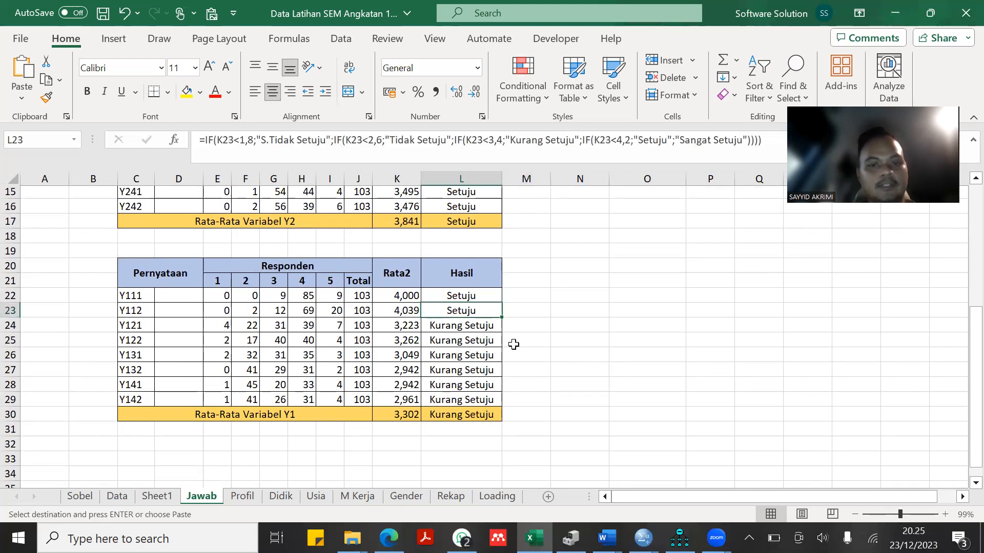
# Examine the Interval table's ranges and answer categories, from 1.00 - 1.79 to 3.40 - 4.19, against the Y2 item results.
pyautogui.scroll(4, 513, 345)
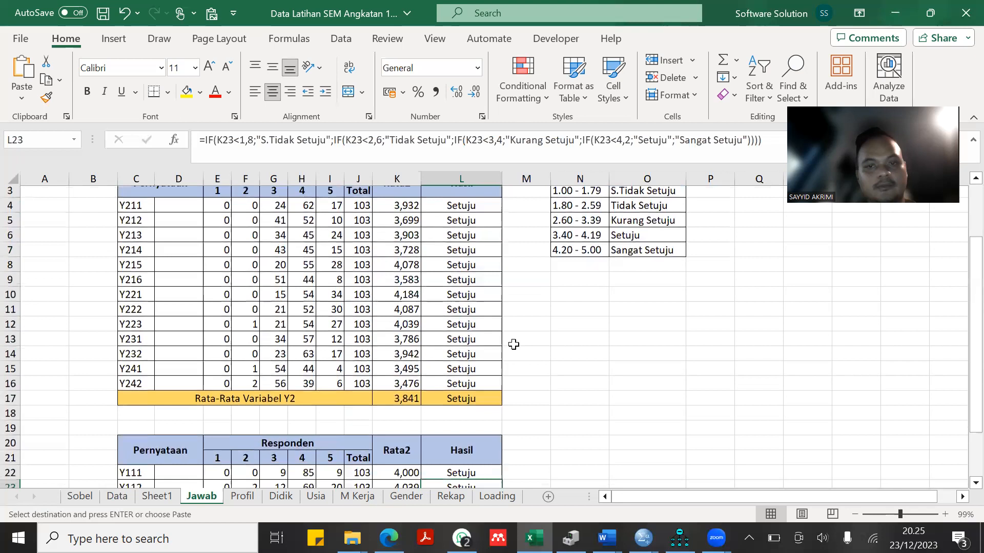
pyautogui.scroll(-1, 559, 305)
pyautogui.scroll(1, 560, 306)
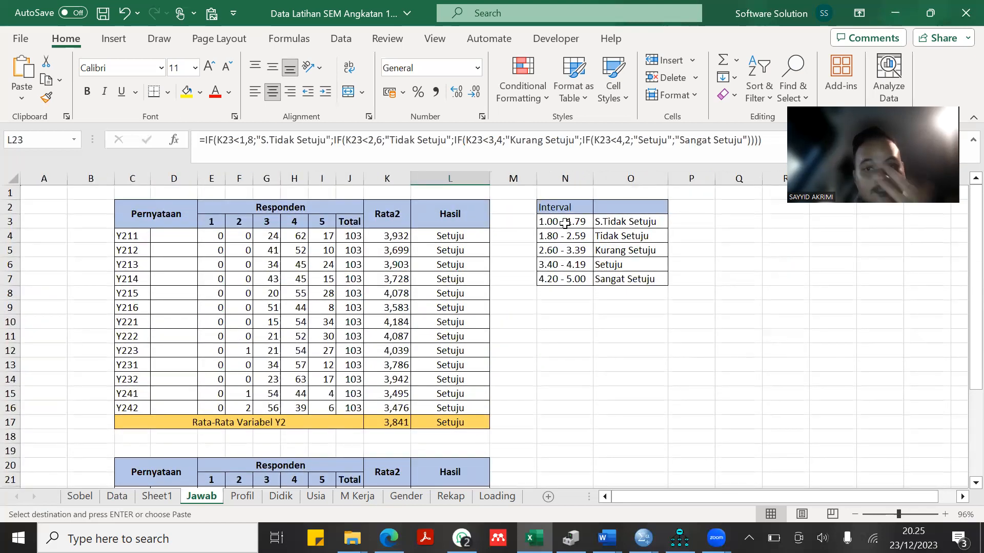
pyautogui.click(564, 223)
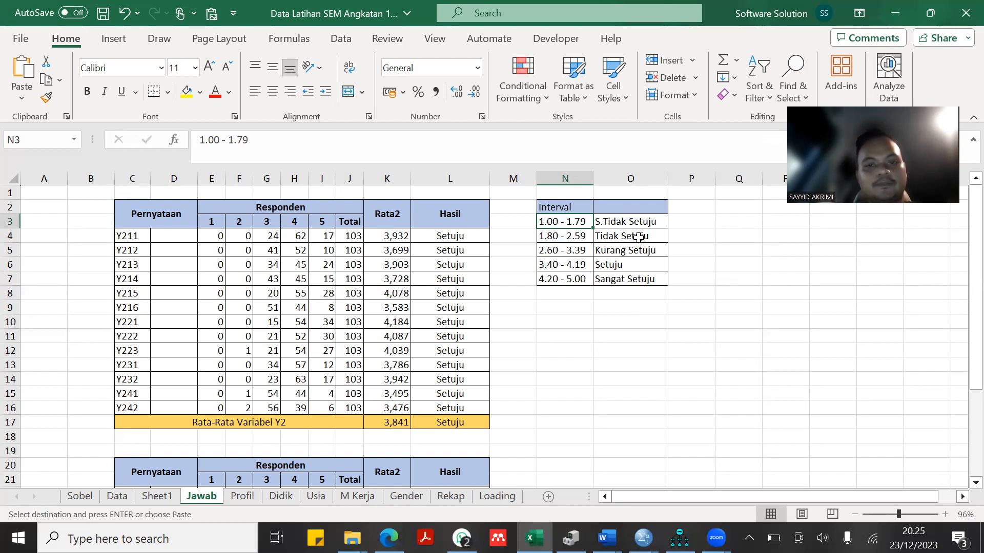
pyautogui.click(568, 267)
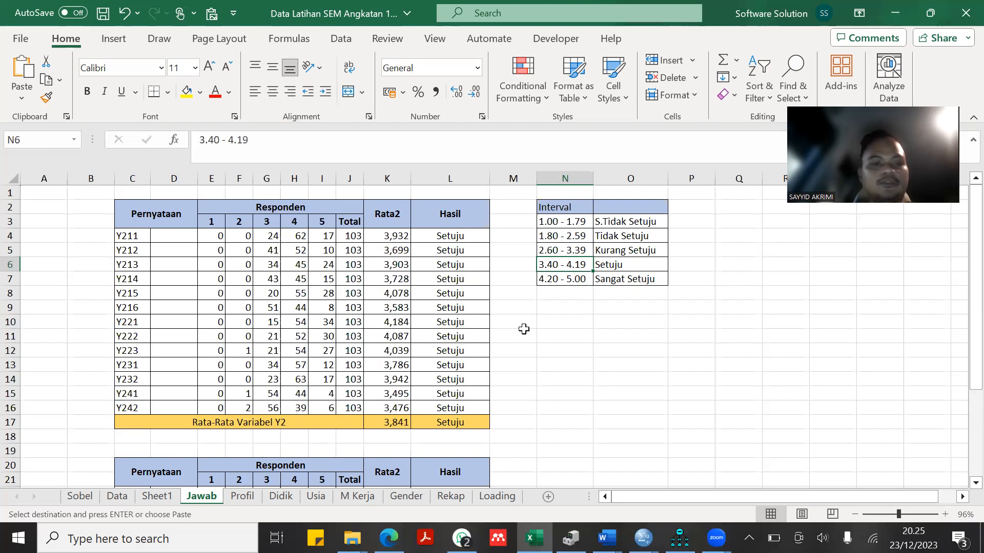
pyautogui.click(523, 329)
pyautogui.scroll(-1, 523, 331)
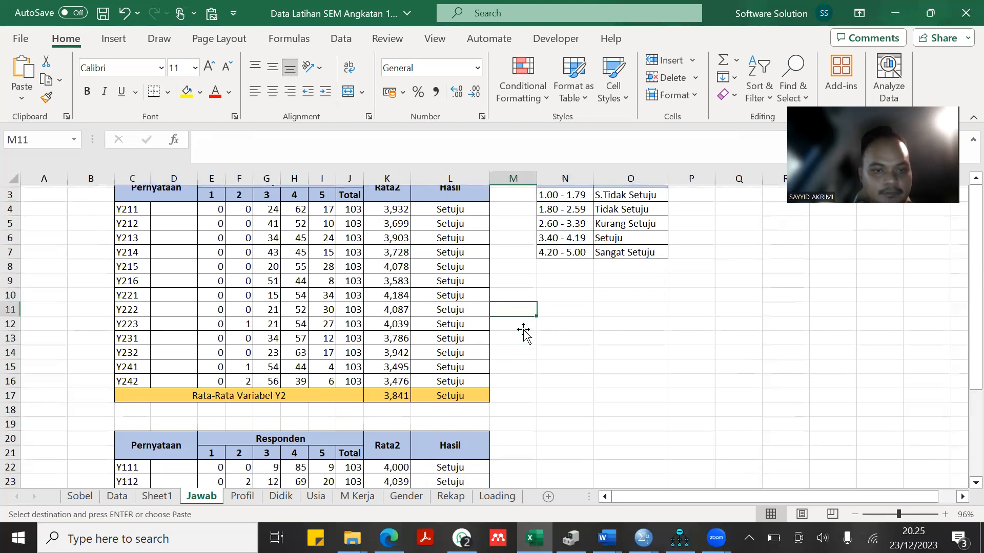
# Examine the Y2 table's respondent counts for answers 1, 2 and 3, including item Y241, and compare them with the Y1 table.
pyautogui.scroll(1, 523, 330)
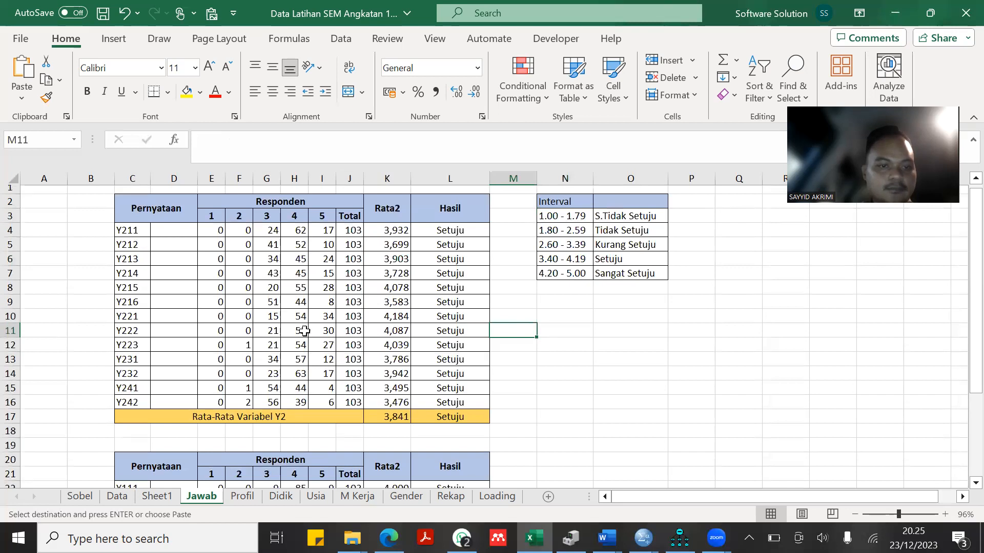
pyautogui.click(218, 215)
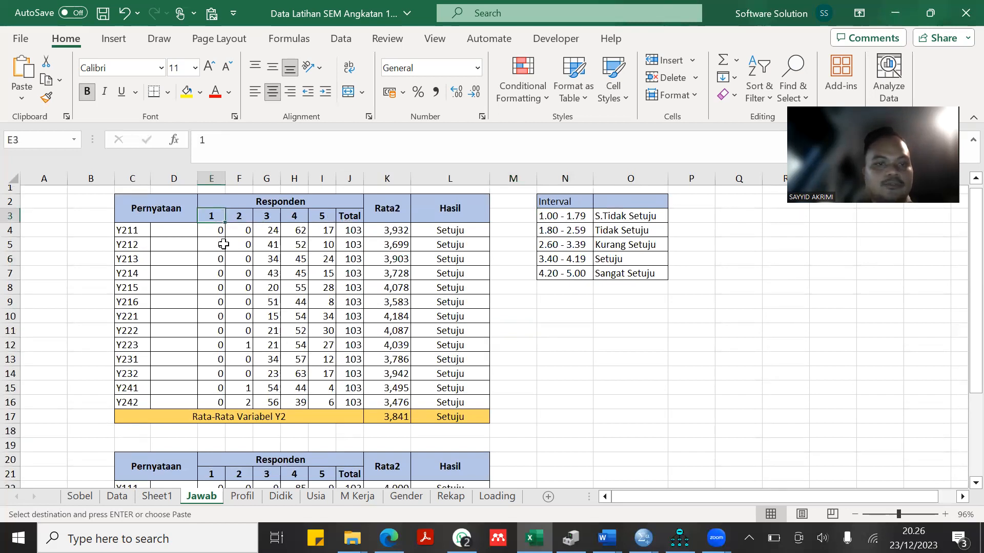
pyautogui.click(242, 216)
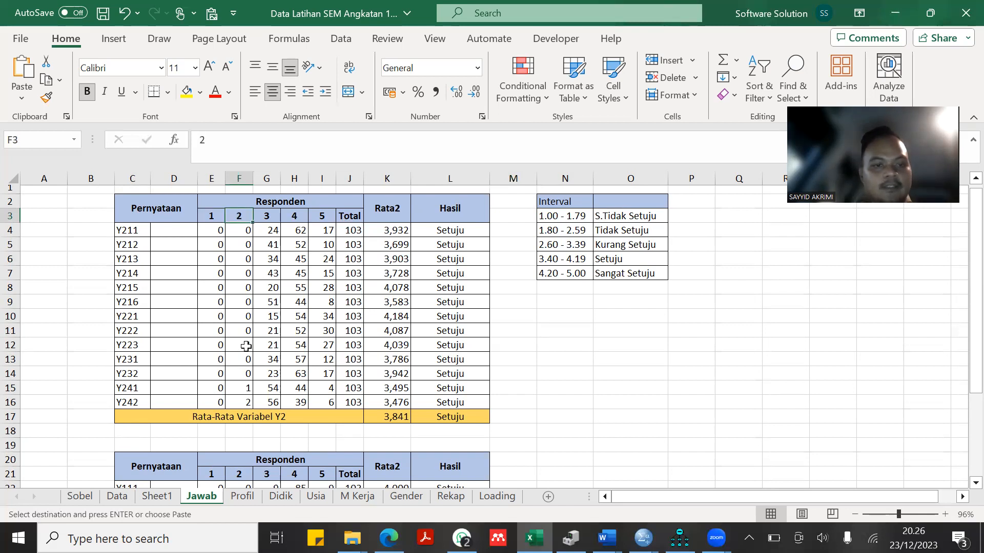
pyautogui.moveTo(243, 346); pyautogui.dragTo(242, 384)
pyautogui.click(242, 385)
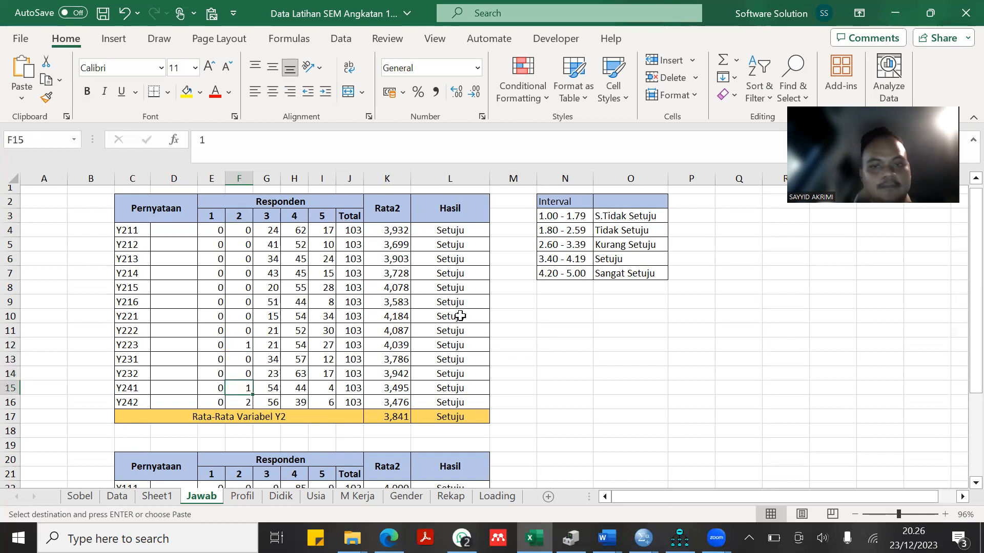
pyautogui.click(269, 217)
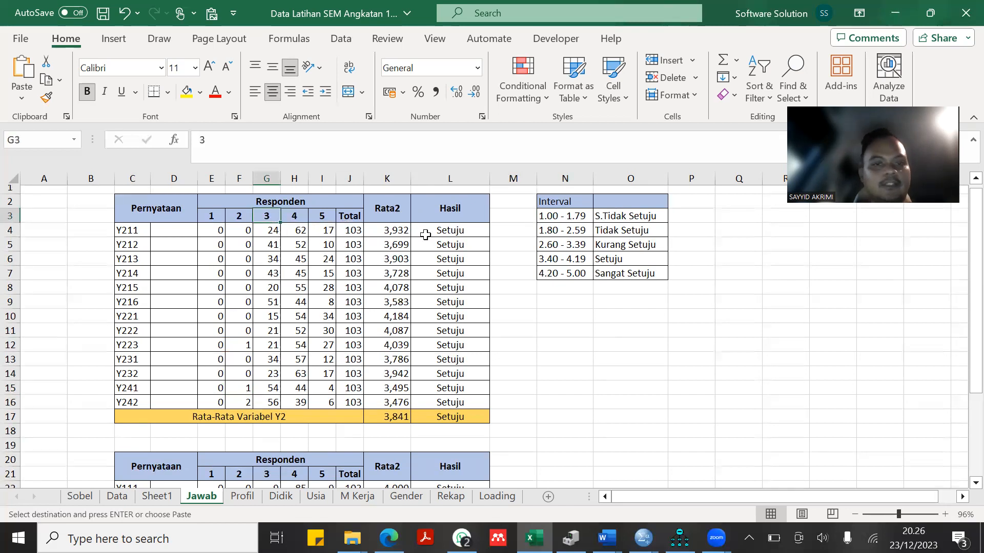
pyautogui.scroll(-5, 440, 274)
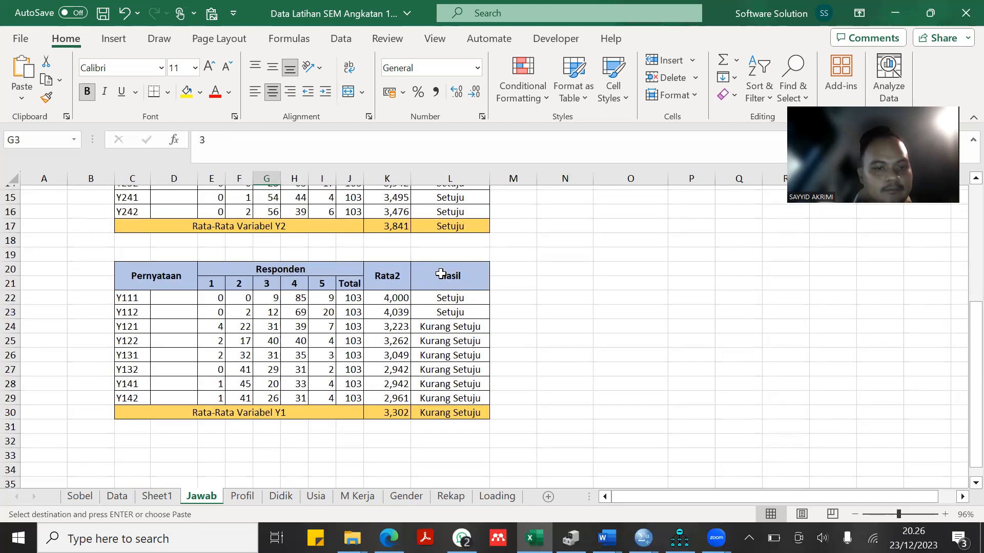
pyautogui.scroll(1, 272, 446)
# Switch to the Didik sheet and review its Rata2 row and the SMA respondents in the education column.
pyautogui.click(281, 496)
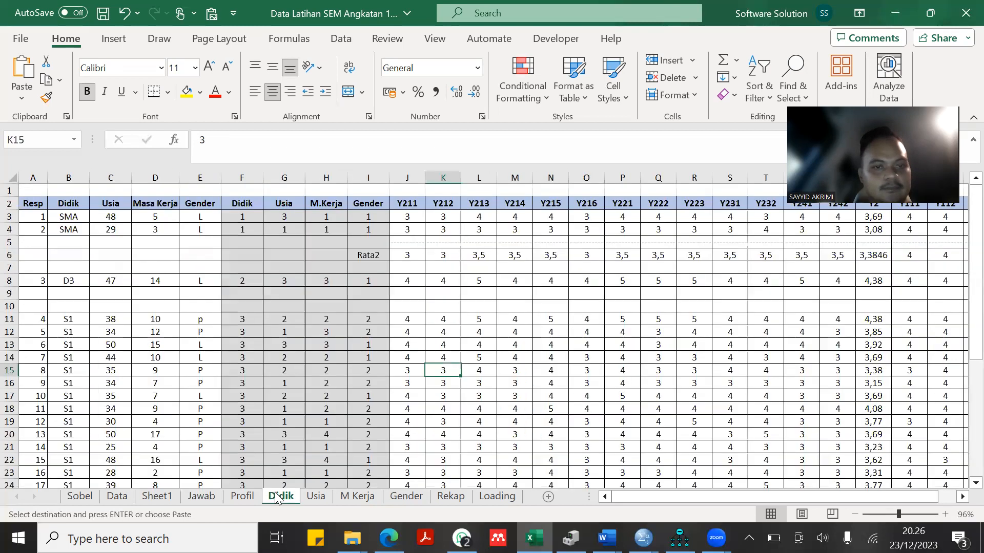
pyautogui.click(378, 256)
pyautogui.click(307, 254)
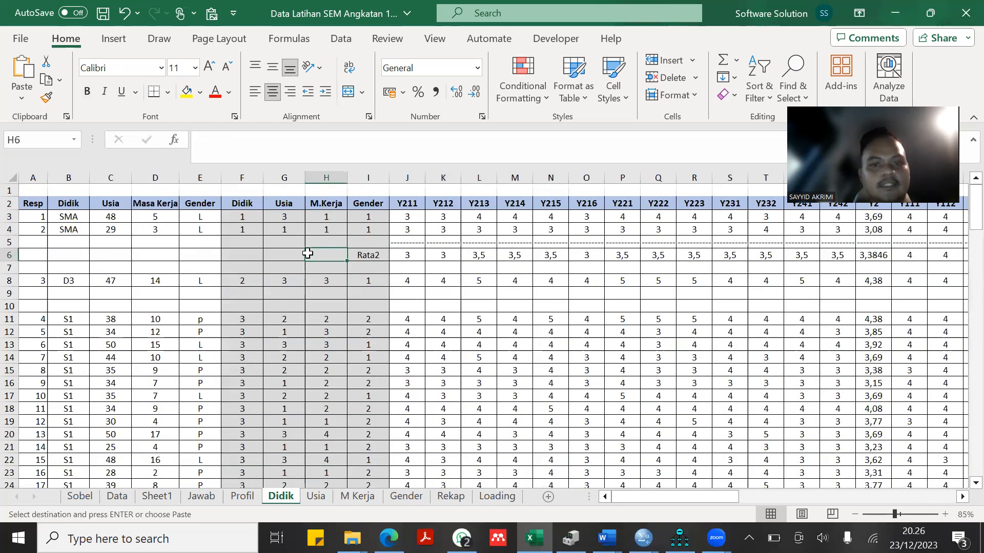
pyautogui.hscroll(1, 307, 253)
pyautogui.hscroll(1, 307, 254)
pyautogui.hscroll(-2, 307, 254)
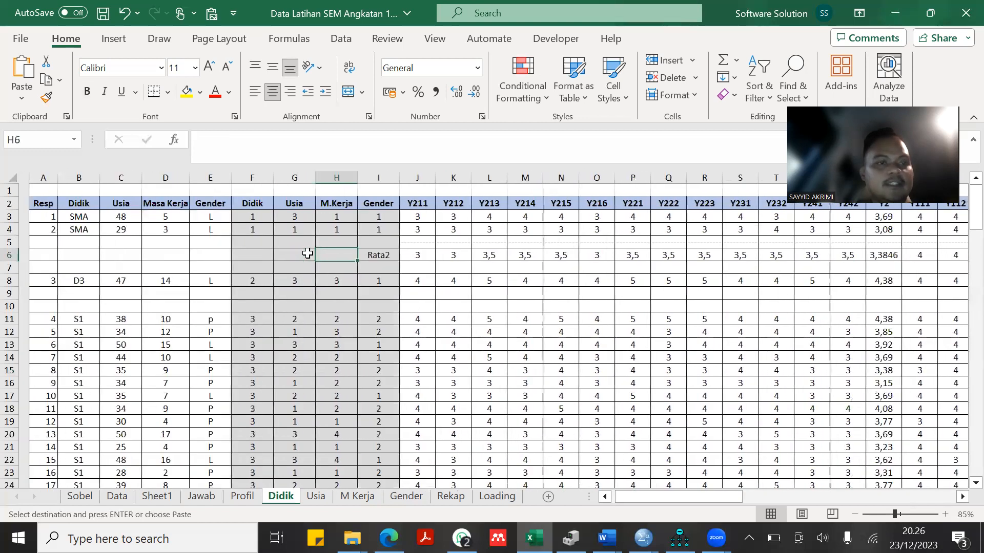
pyautogui.click(60, 225)
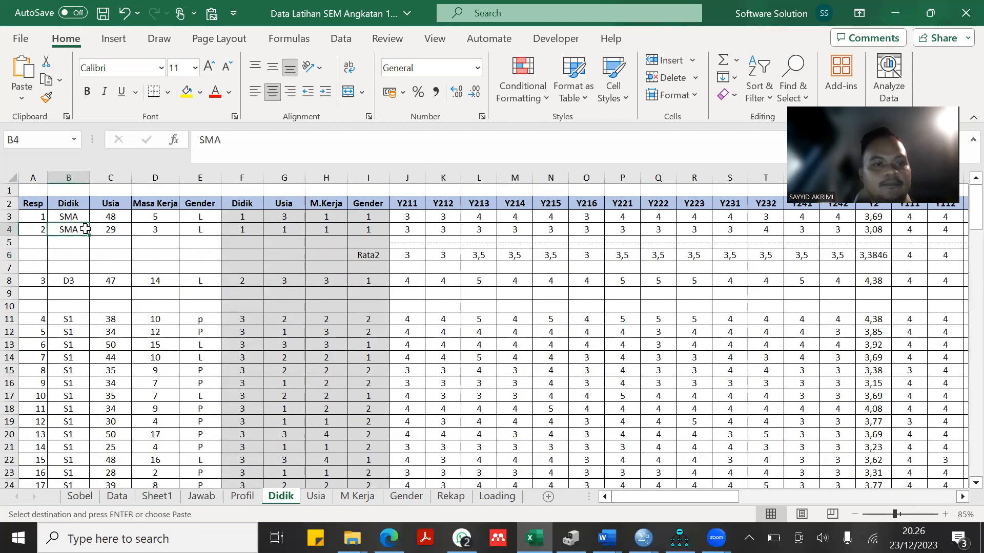
# Inspect the Y211 average formula of the SMA group and the D3 respondent's Y211 answer.
pyautogui.click(415, 264)
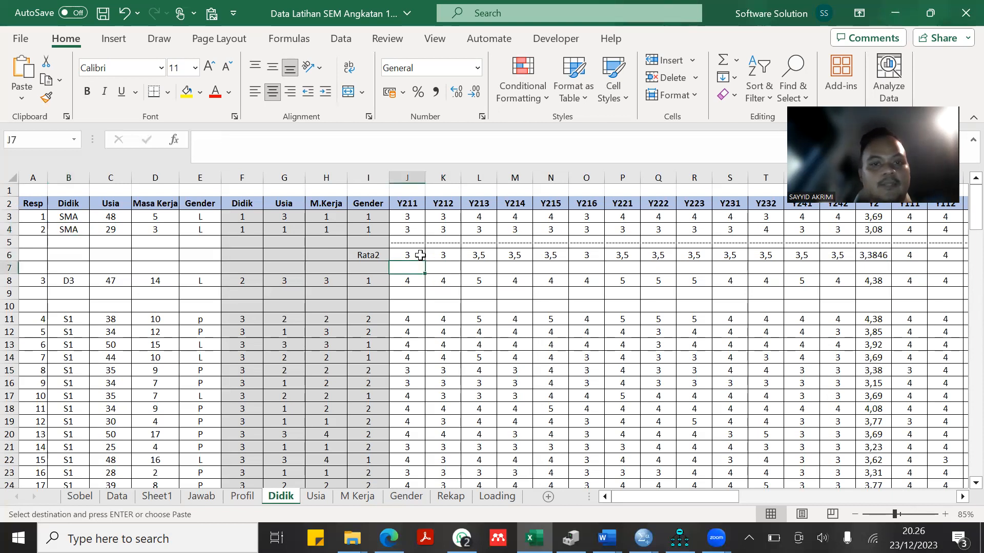
pyautogui.click(420, 255)
pyautogui.scroll(-4, 420, 255)
pyautogui.scroll(4, 420, 255)
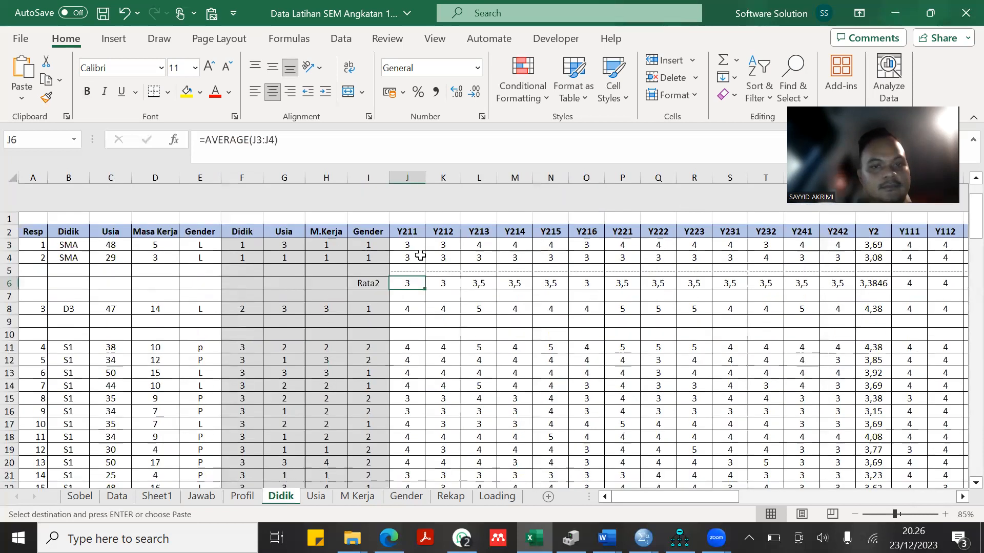
pyautogui.click(405, 279)
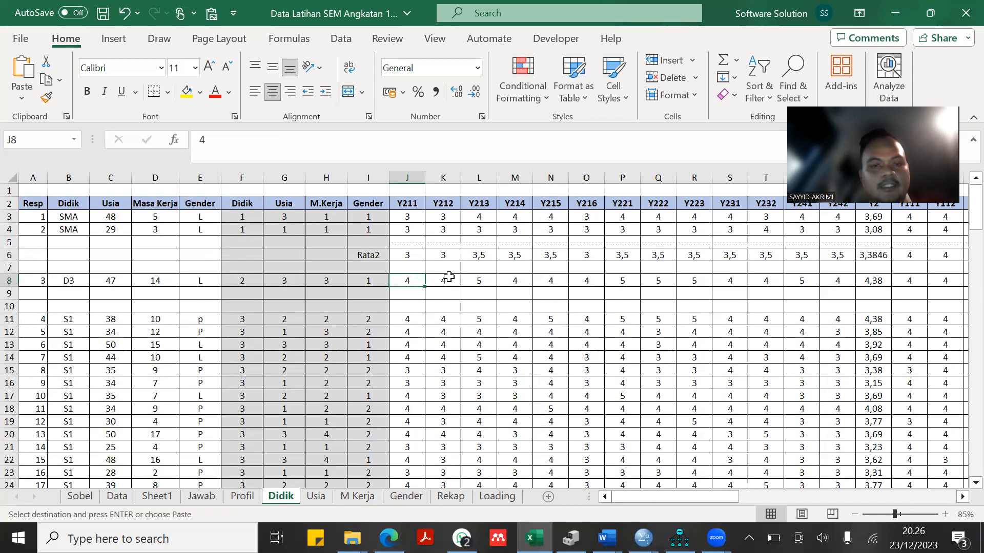
pyautogui.scroll(-2, 413, 289)
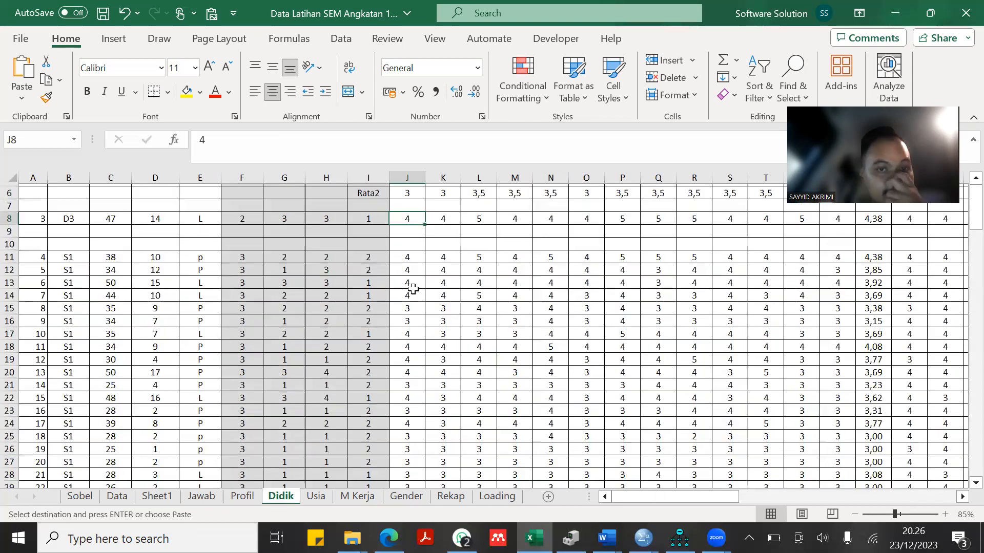
pyautogui.scroll(2, 413, 289)
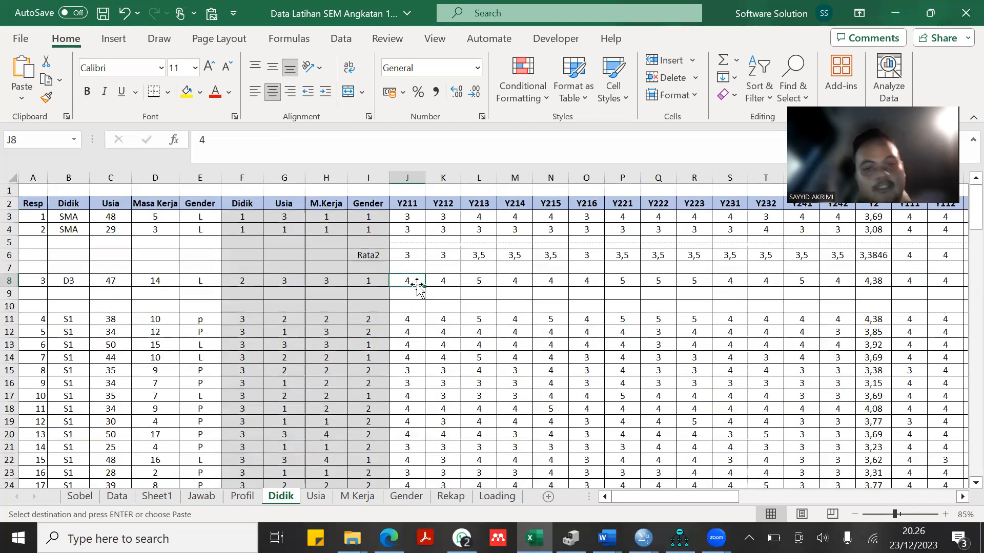
# Trace the S1 respondents down the Didik sheet and inspect the Y211 average formulas of the S1 and S2 groups.
pyautogui.scroll(-10, 417, 288)
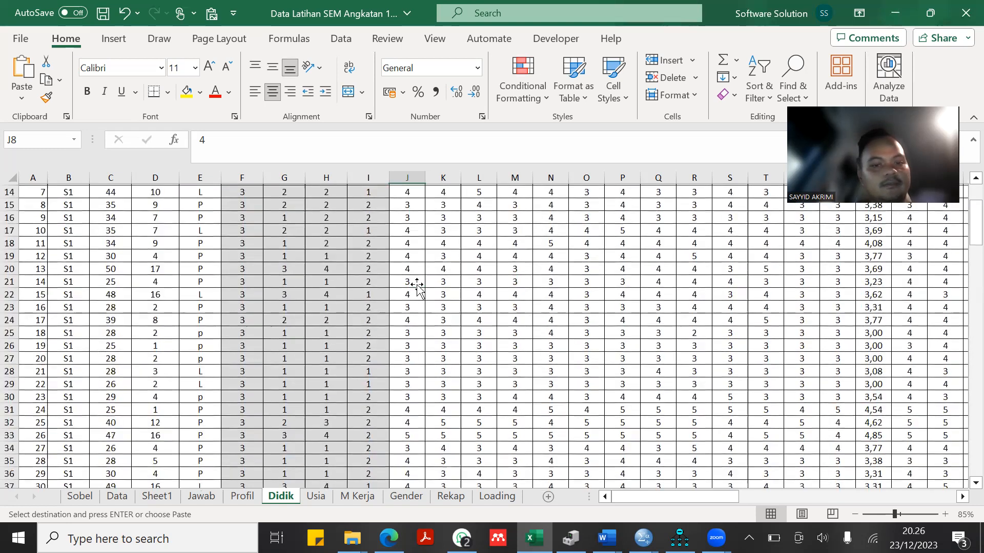
pyautogui.scroll(-4, 418, 288)
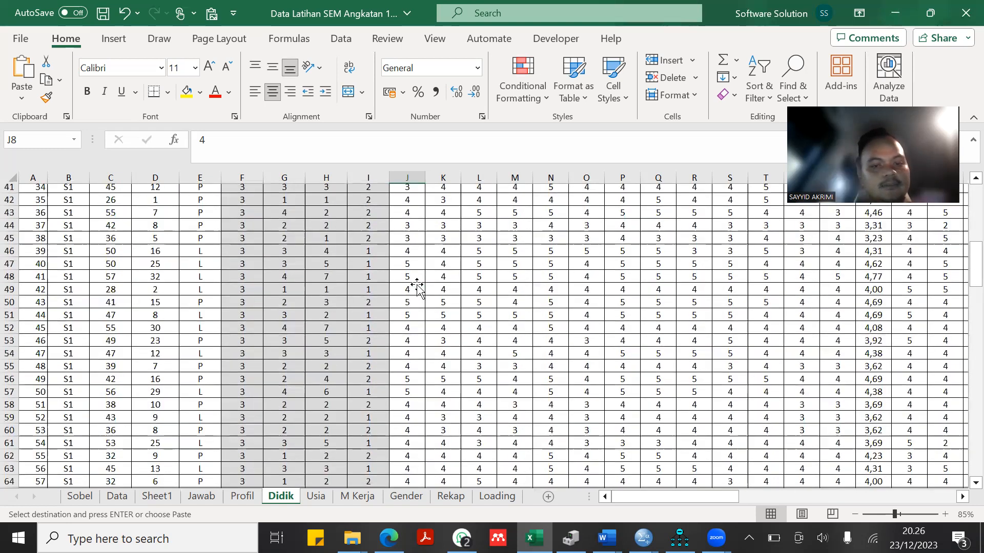
pyautogui.scroll(-20, 418, 288)
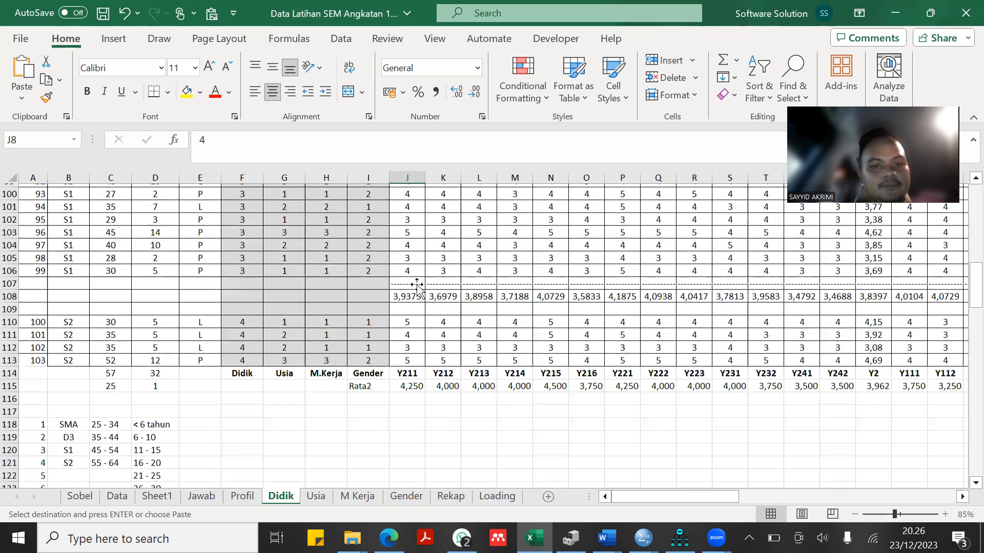
pyautogui.scroll(1, 418, 286)
pyautogui.click(408, 311)
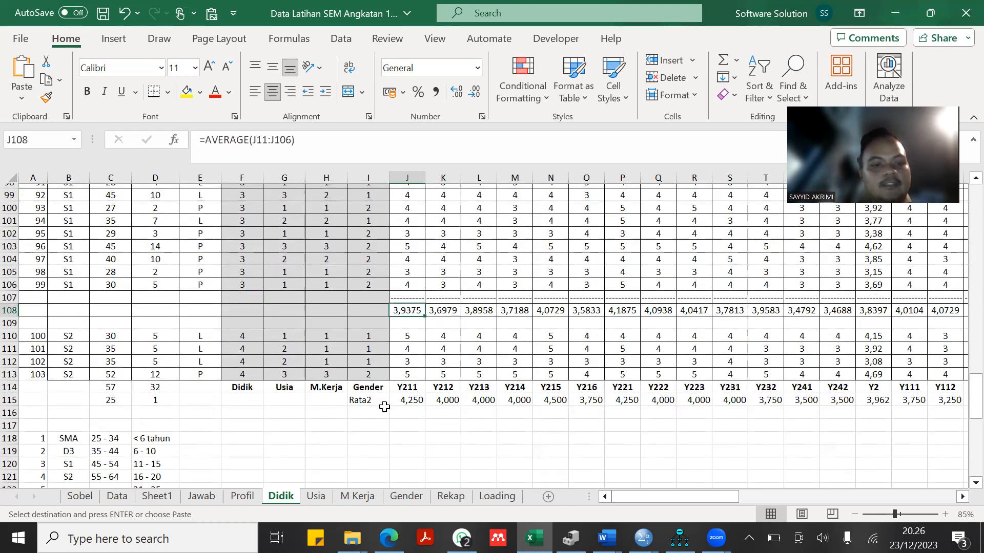
pyautogui.click(412, 400)
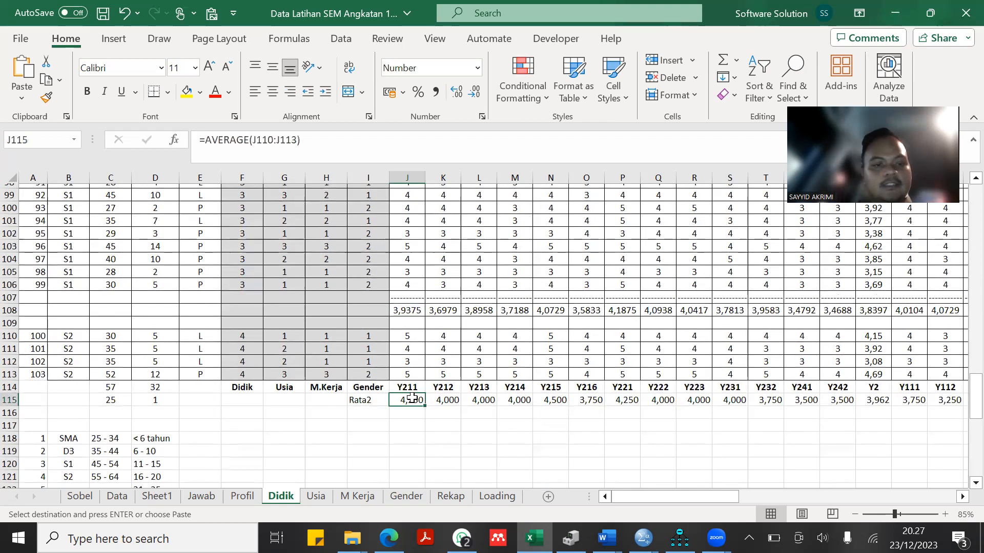
# Switch to the Usia sheet, look through its age groups and inspect the first group's Y211 average formula.
pyautogui.click(316, 496)
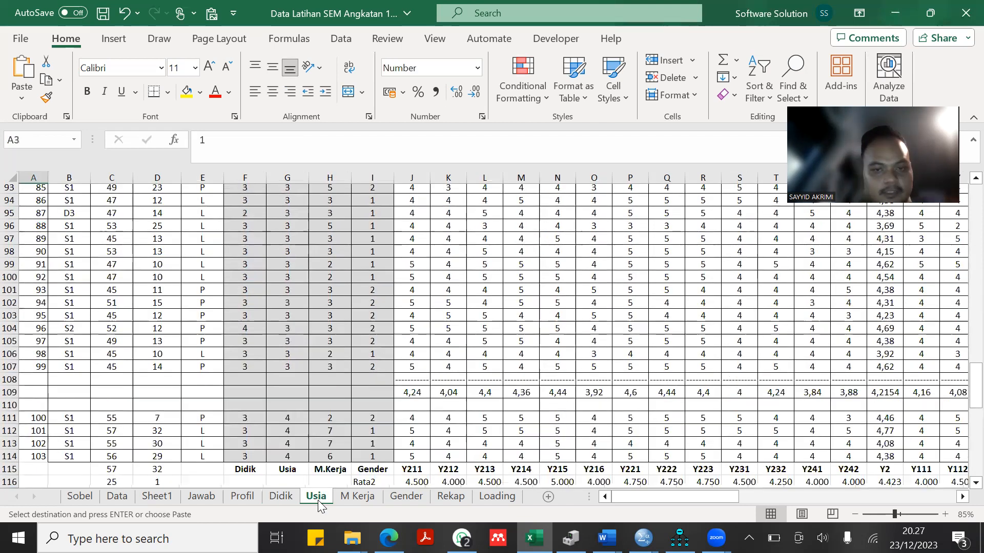
pyautogui.scroll(-1, 394, 275)
pyautogui.scroll(4, 394, 274)
pyautogui.scroll(11, 395, 275)
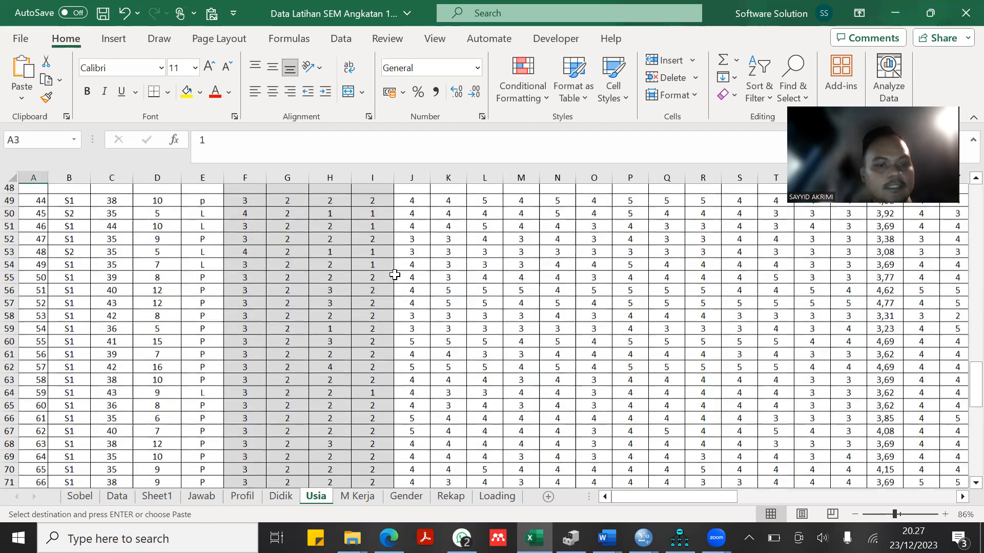
pyautogui.scroll(11, 395, 274)
pyautogui.scroll(5, 394, 274)
pyautogui.scroll(-9, 395, 274)
pyautogui.scroll(-2, 395, 275)
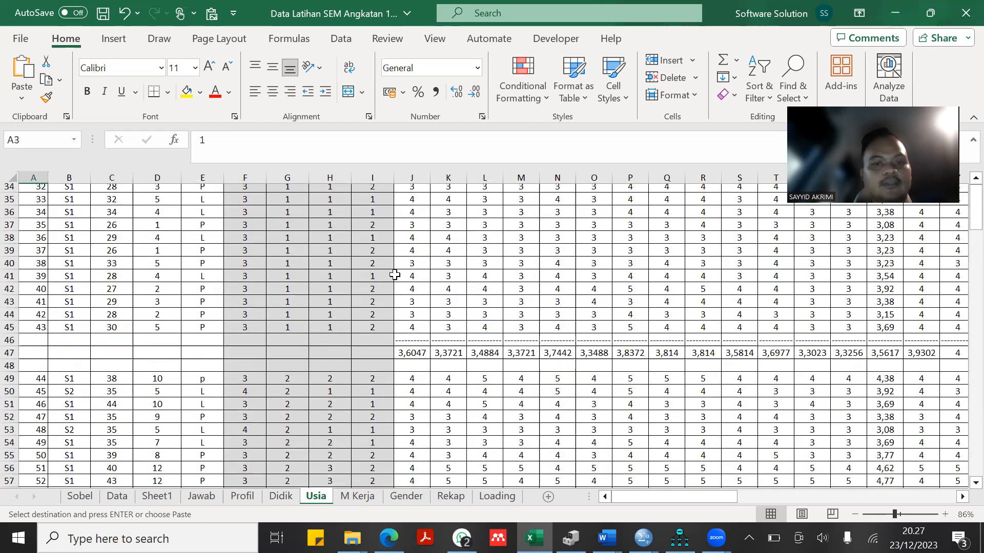
pyautogui.click(423, 348)
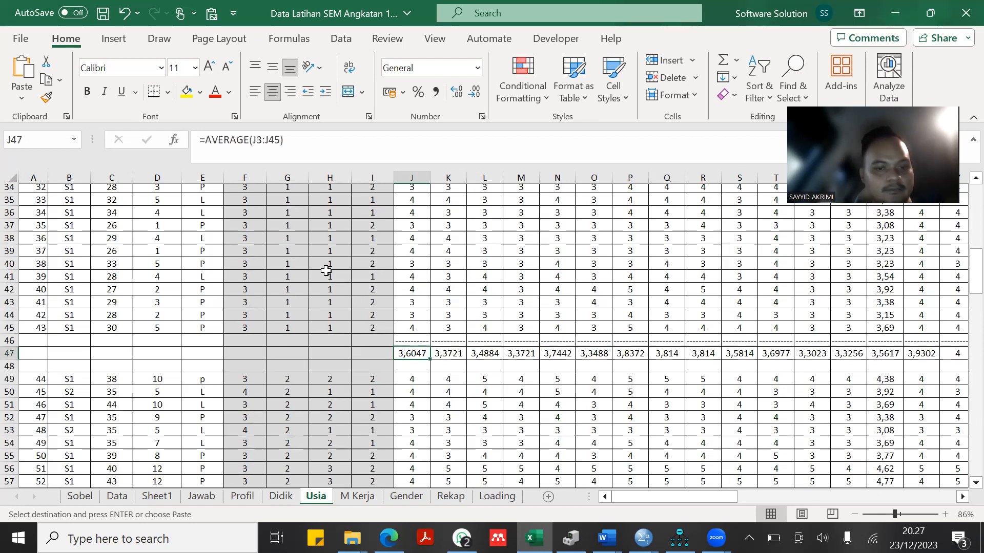
# Examine the age categories from 25 - 34 to 55 - 64 in the legend below the Usia data.
pyautogui.scroll(-8, 326, 271)
pyautogui.scroll(-17, 326, 271)
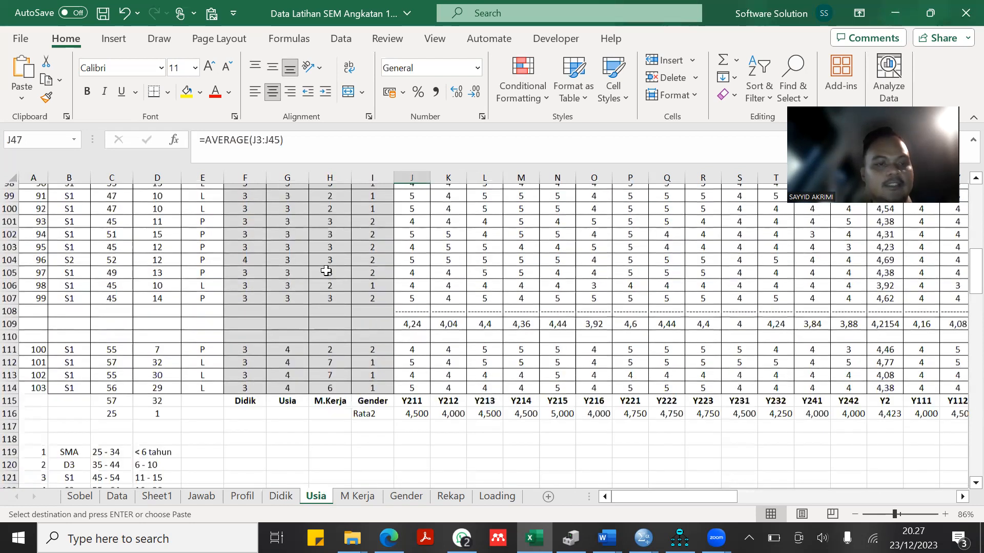
pyautogui.click(100, 326)
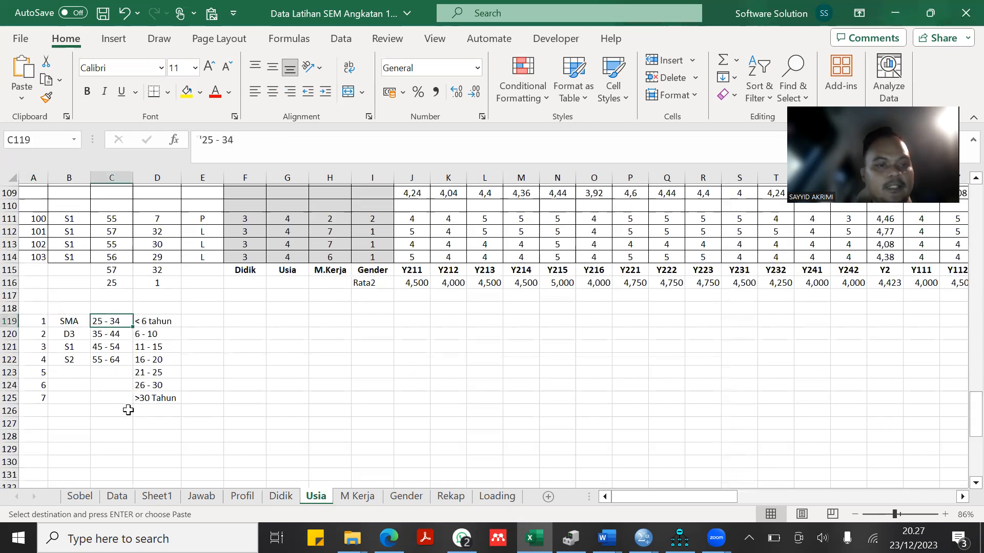
pyautogui.click(109, 360)
pyautogui.press('Up')
pyautogui.press('Up')
pyautogui.press('Up')
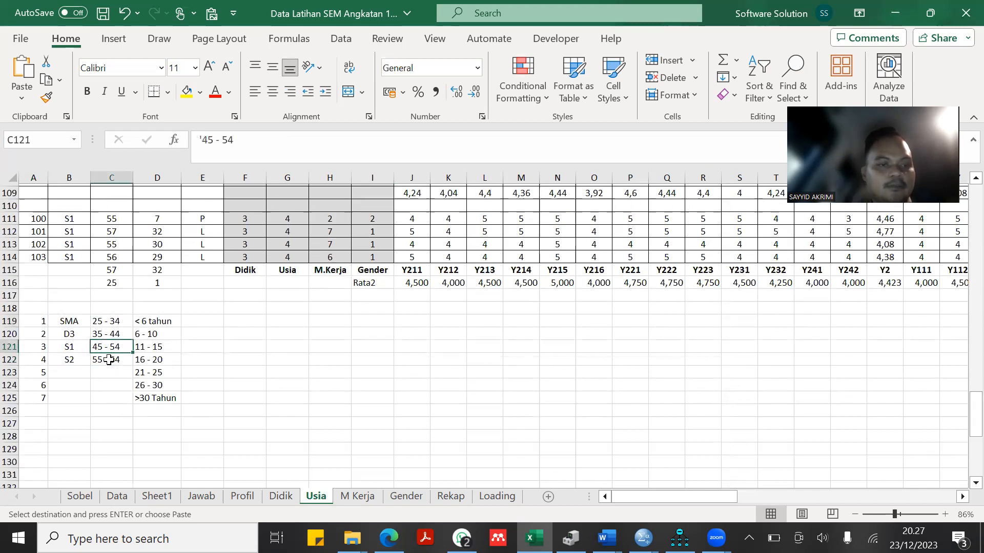
pyautogui.scroll(4, 386, 279)
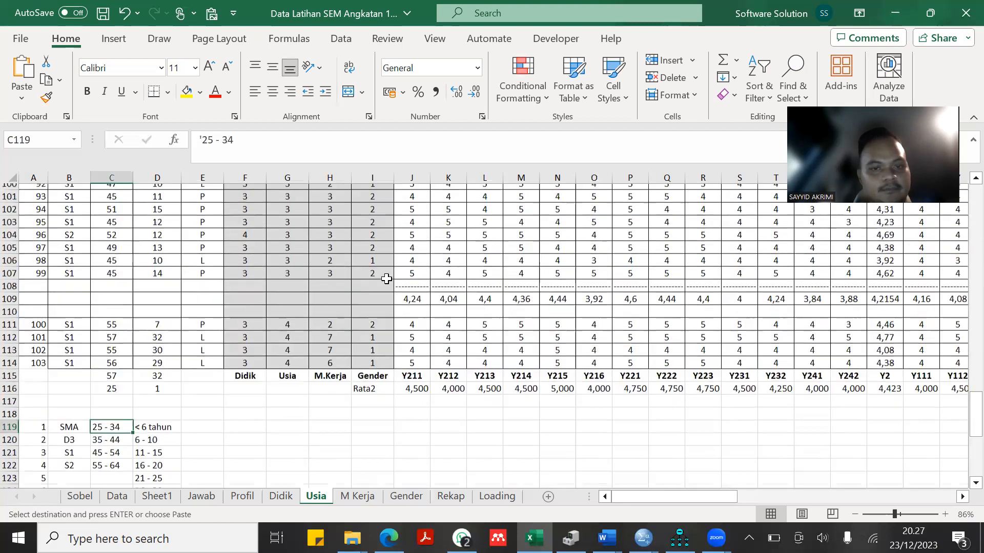
# Inspect the oldest age group's Y211 average formula and trace the Usia column from the first respondent to the last.
pyautogui.click(418, 405)
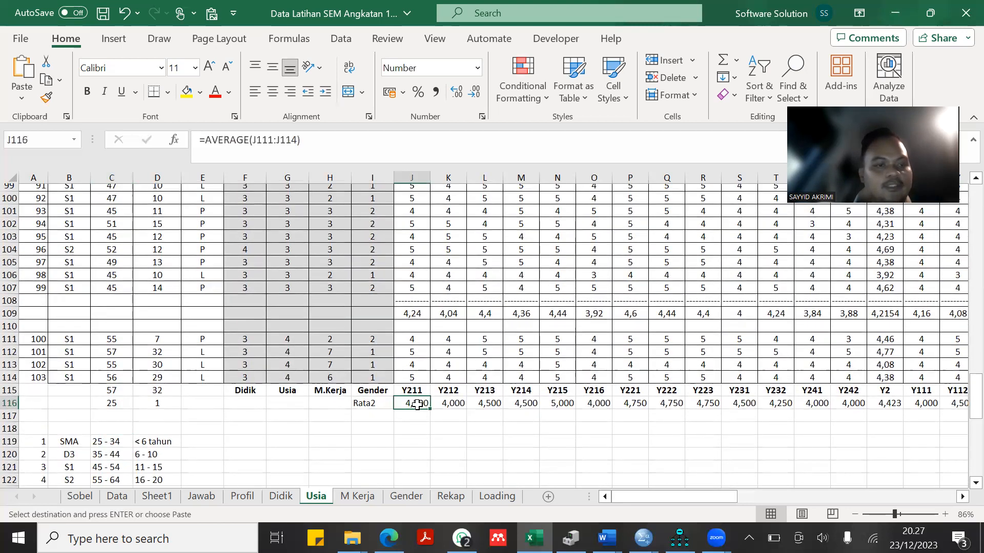
pyautogui.scroll(20, 417, 405)
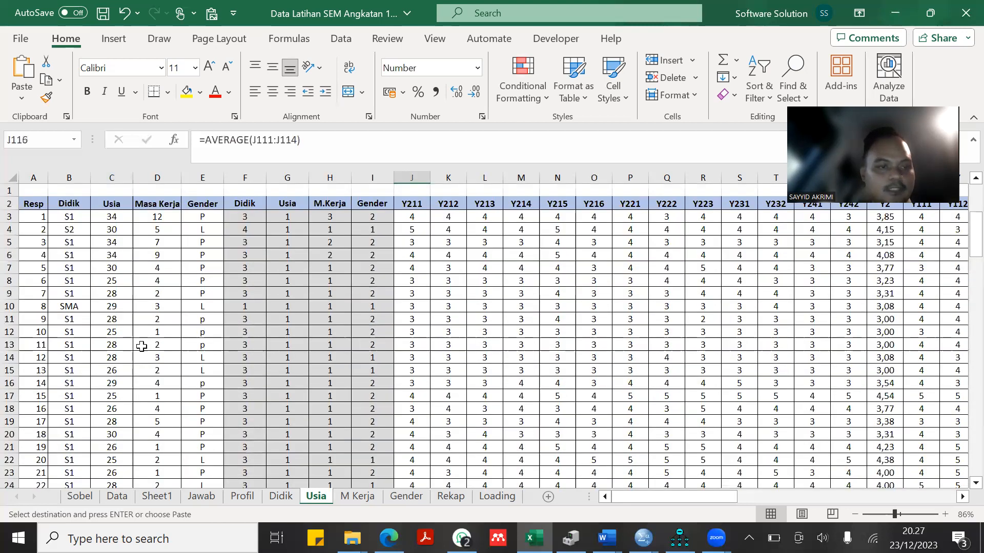
pyautogui.scroll(-15, 141, 347)
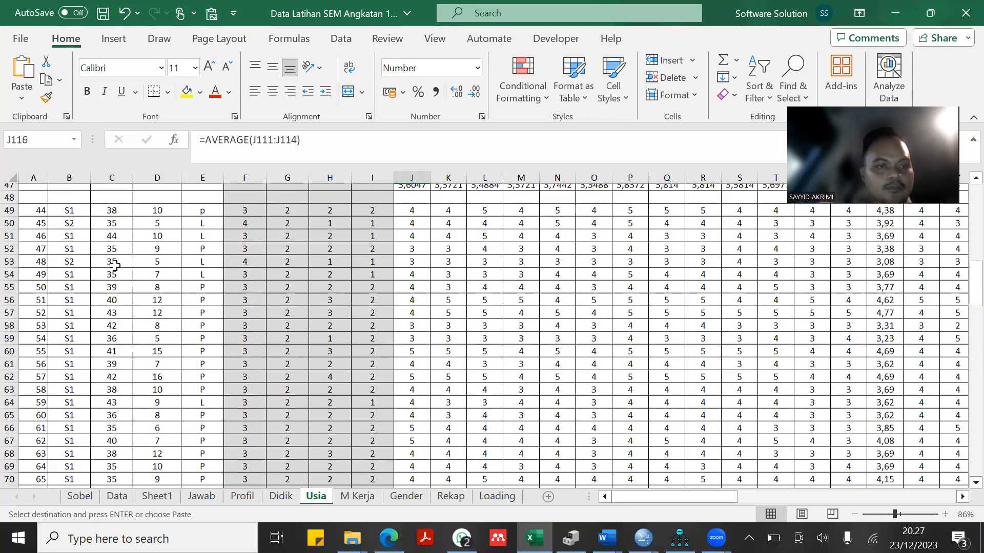
pyautogui.scroll(-9, 114, 265)
pyautogui.scroll(-11, 104, 303)
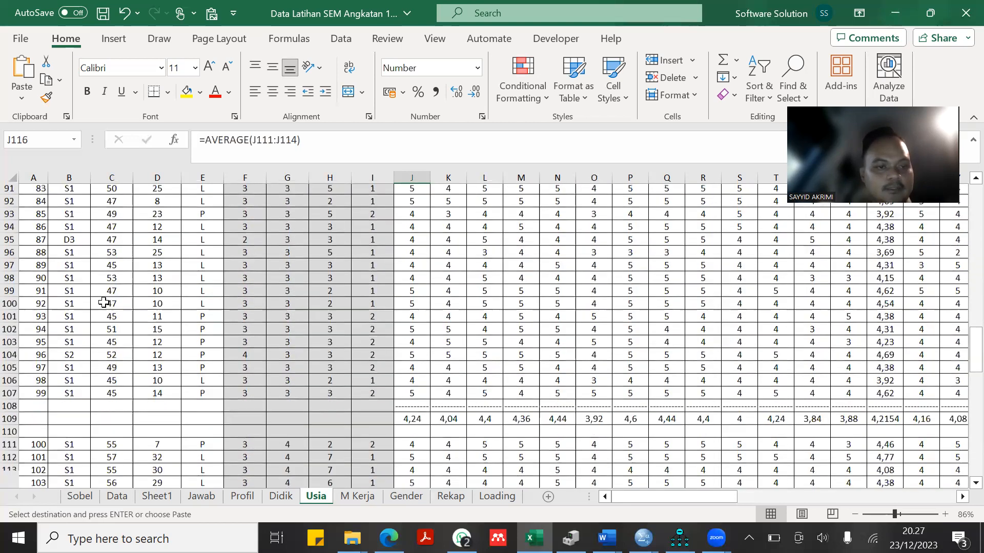
pyautogui.click(151, 264)
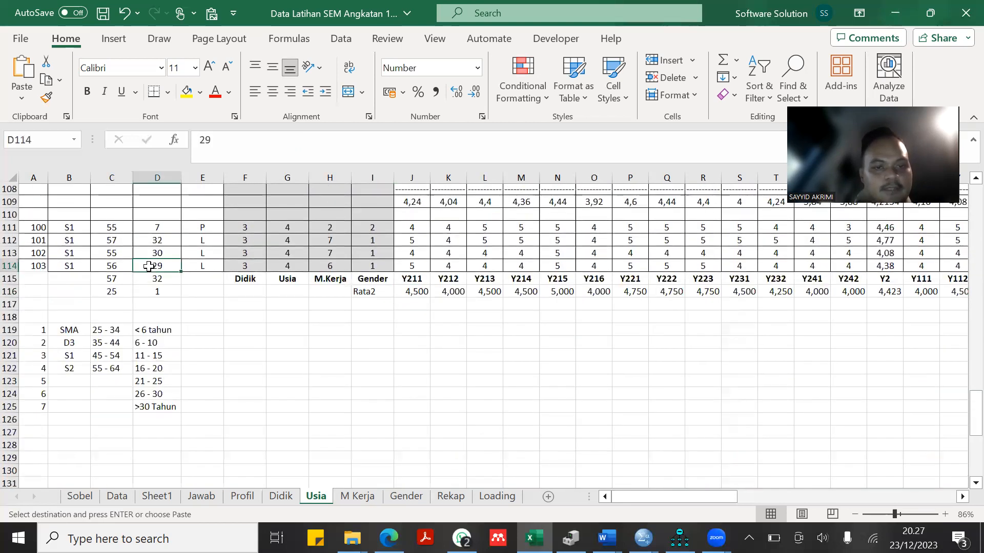
# Switch to the M Kerja sheet and look through its length-of-service groups from the first respondent down to the category legend.
pyautogui.click(363, 496)
pyautogui.click(378, 221)
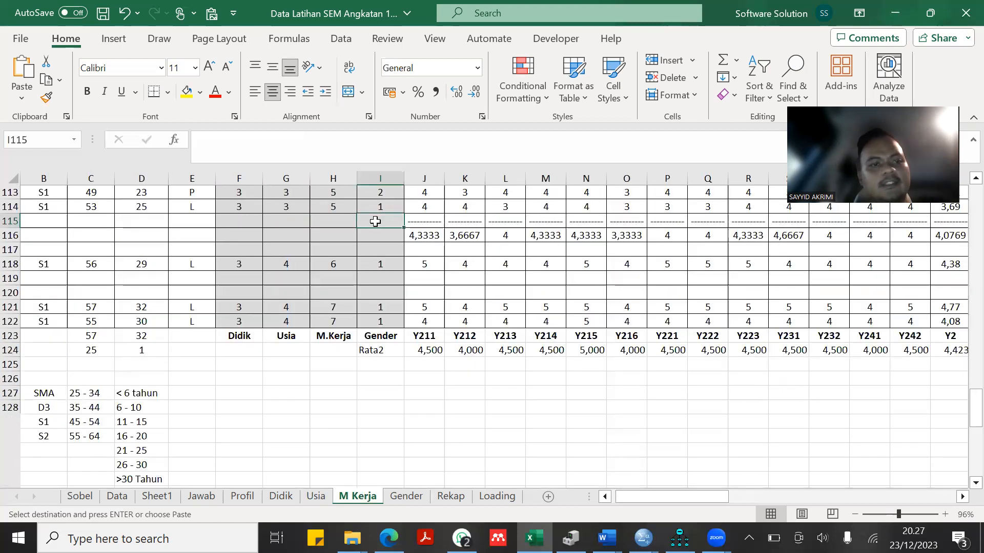
pyautogui.click(335, 226)
pyautogui.scroll(3, 335, 227)
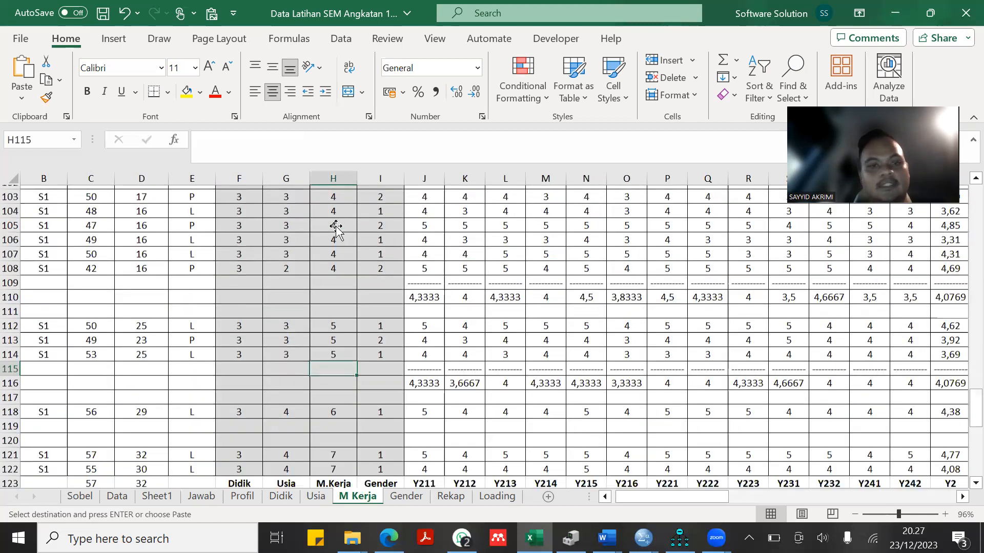
pyautogui.scroll(20, 336, 227)
pyautogui.scroll(-1, 336, 230)
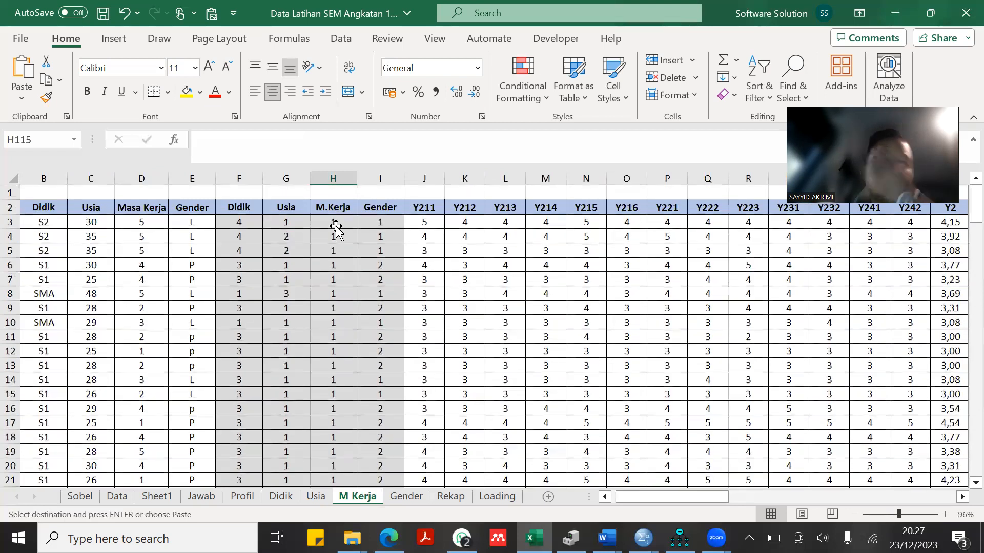
pyautogui.scroll(-13, 335, 230)
pyautogui.scroll(-20, 335, 231)
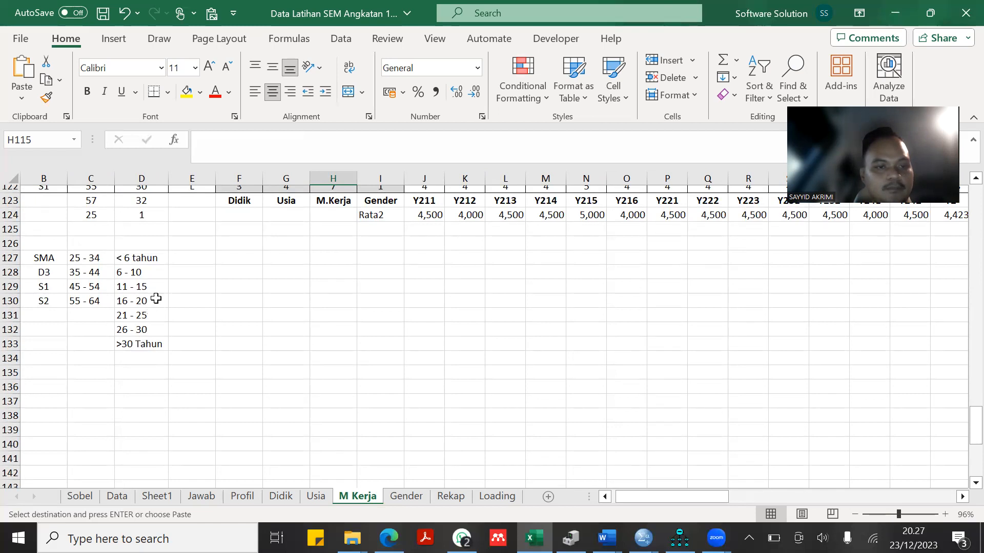
# Review the average rows between the length-of-service groups and inspect the Y211 average formula of the longest-serving group.
pyautogui.scroll(6, 385, 203)
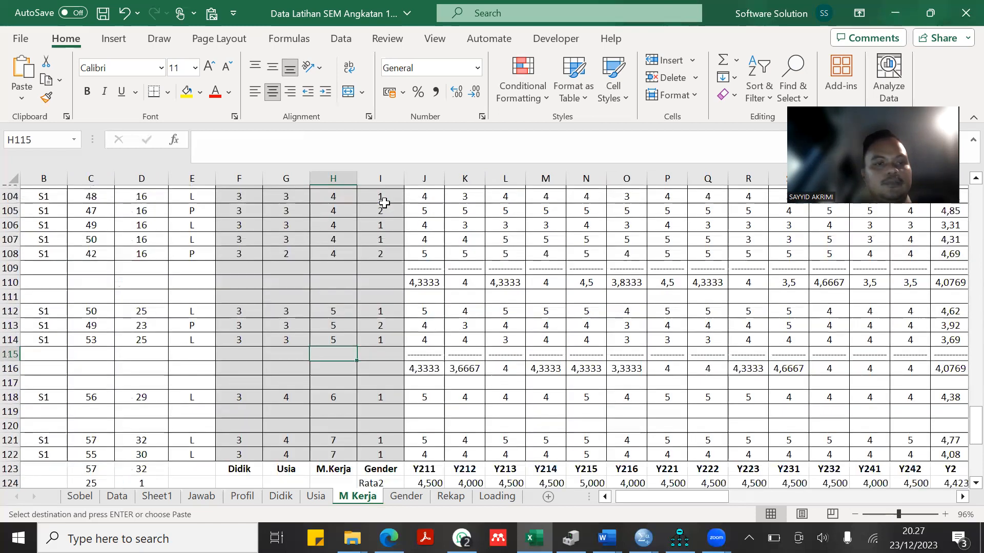
pyautogui.scroll(20, 384, 203)
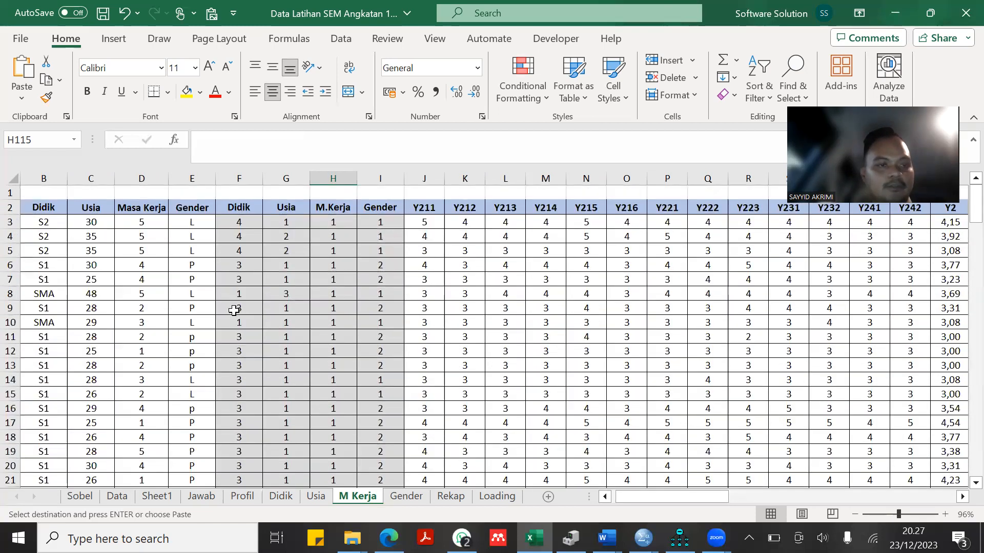
pyautogui.scroll(-3, 398, 283)
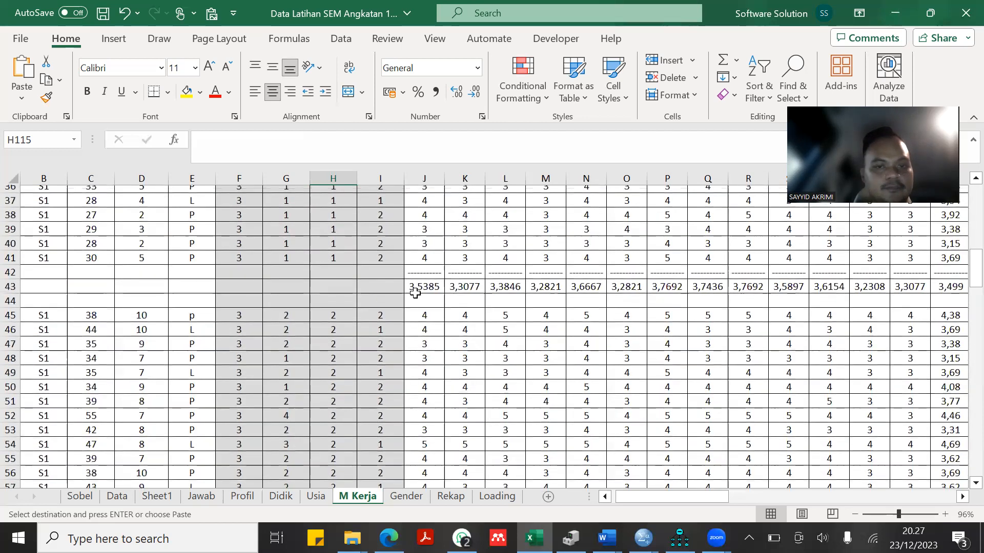
pyautogui.scroll(-5, 415, 293)
pyautogui.scroll(-12, 415, 293)
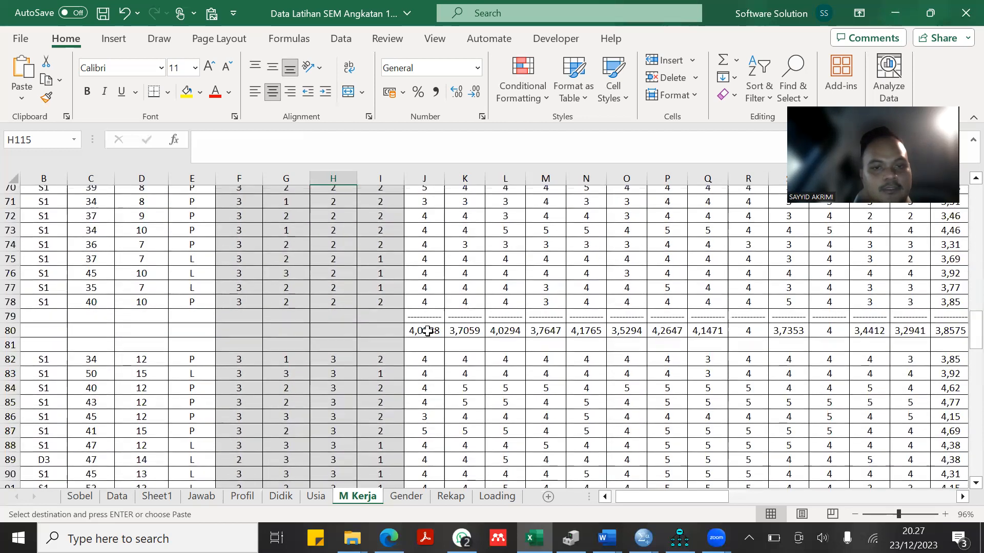
pyautogui.scroll(-7, 427, 332)
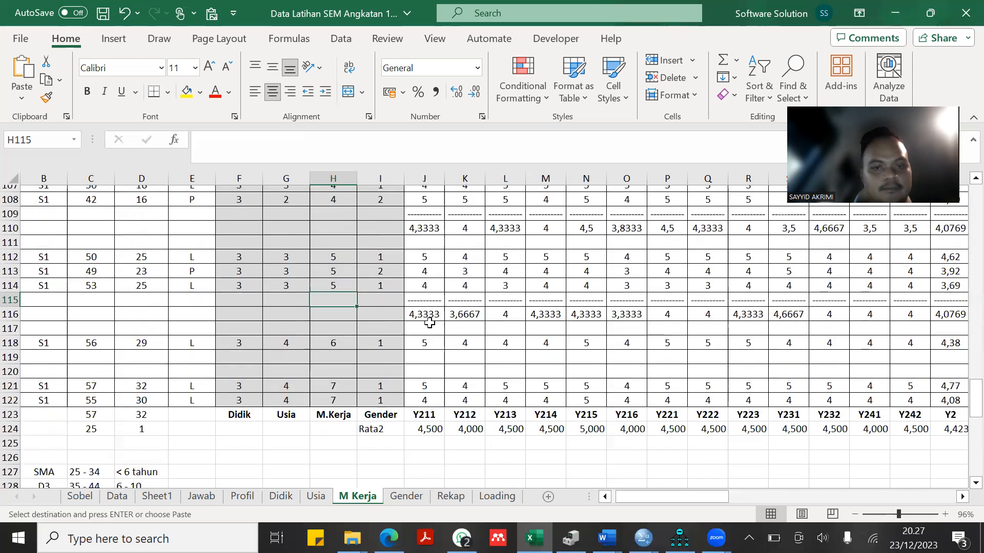
pyautogui.click(428, 431)
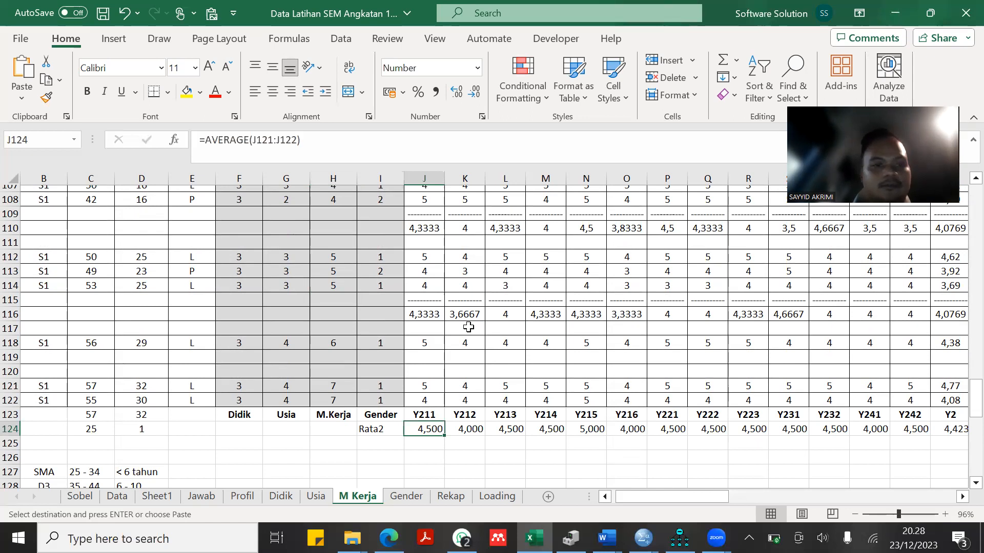
# Examine the length-of-service categories from < 6 tahun to >30 Tahun in the legend below the M Kerja data.
pyautogui.scroll(-5, 468, 327)
pyautogui.scroll(3, 468, 327)
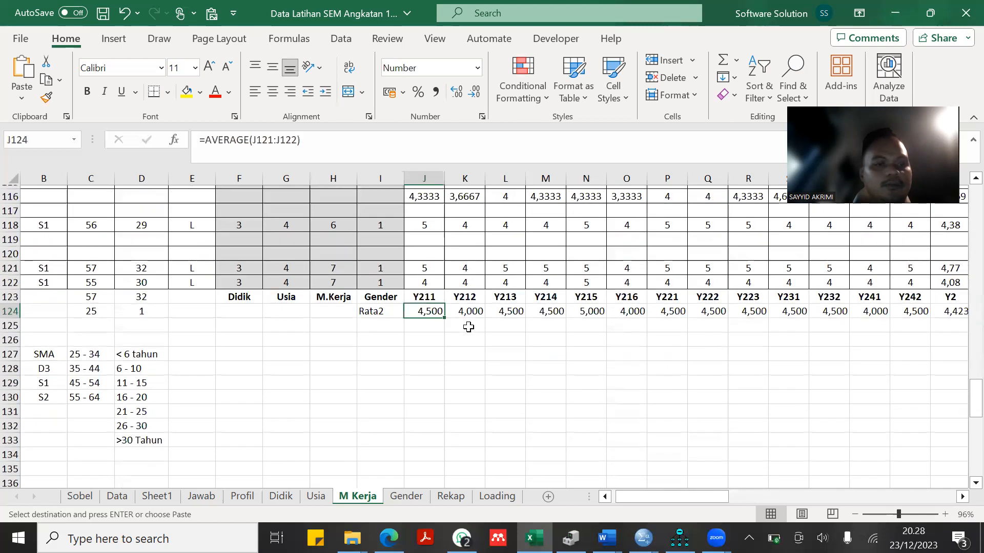
pyautogui.scroll(-1, 468, 326)
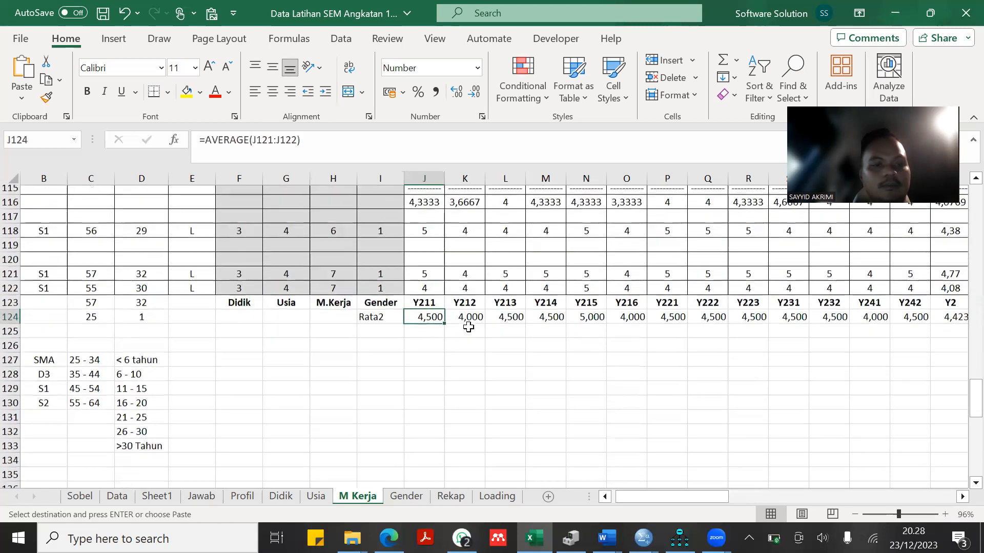
pyautogui.scroll(3, 468, 327)
pyautogui.scroll(2, 468, 327)
pyautogui.scroll(-6, 468, 327)
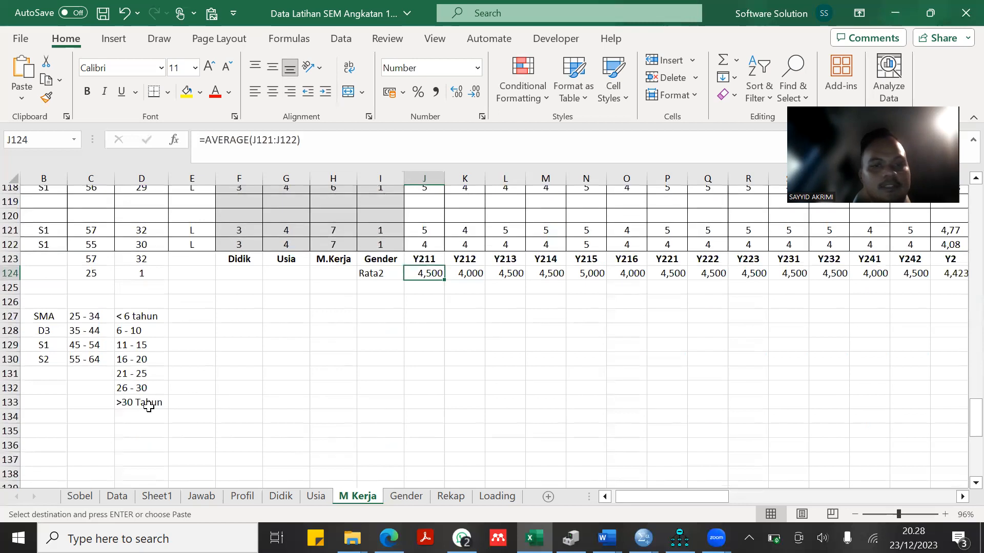
pyautogui.click(149, 406)
pyautogui.scroll(6, 306, 350)
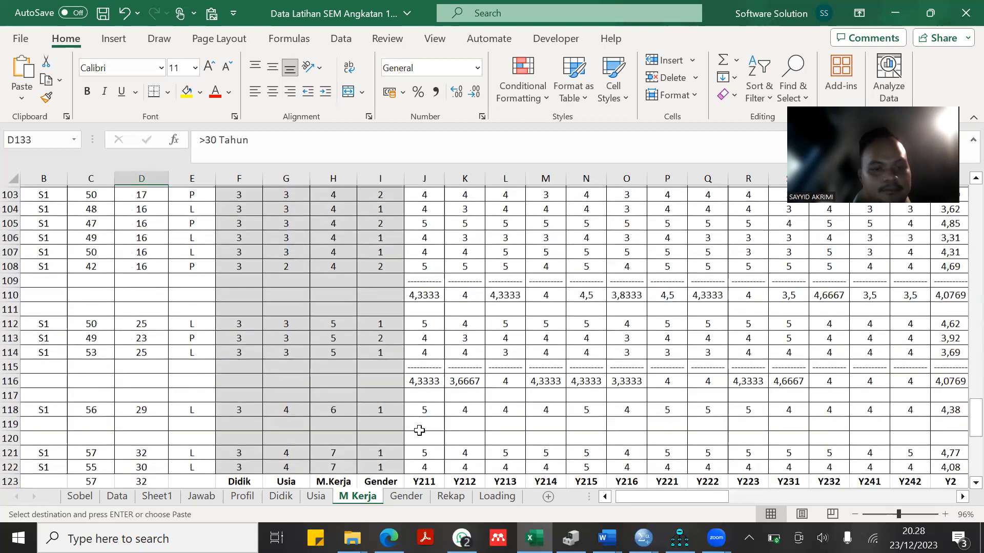
# Switch to the Gender sheet and look through the male (L) and female (P) respondents down to the averages row.
pyautogui.click(407, 496)
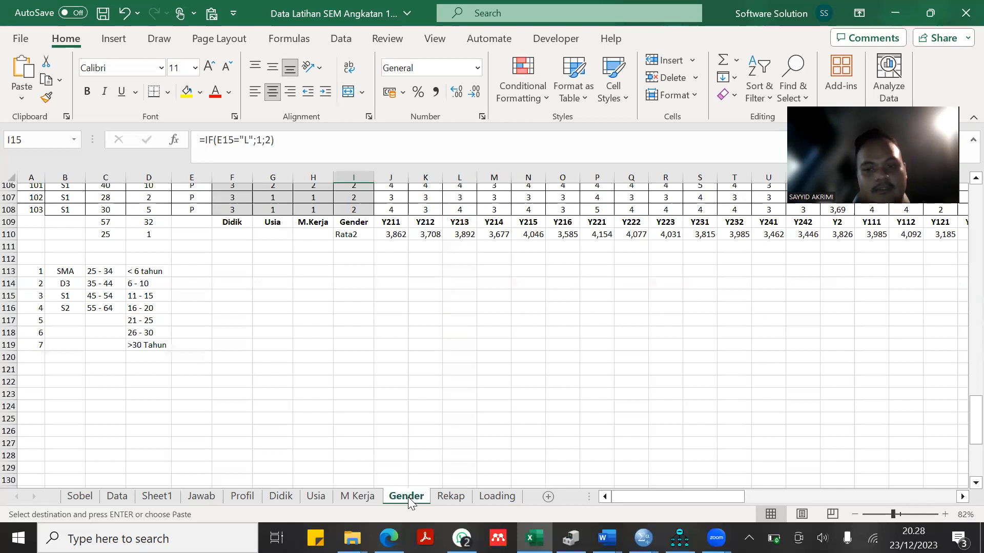
pyautogui.scroll(4, 487, 345)
pyautogui.scroll(20, 488, 346)
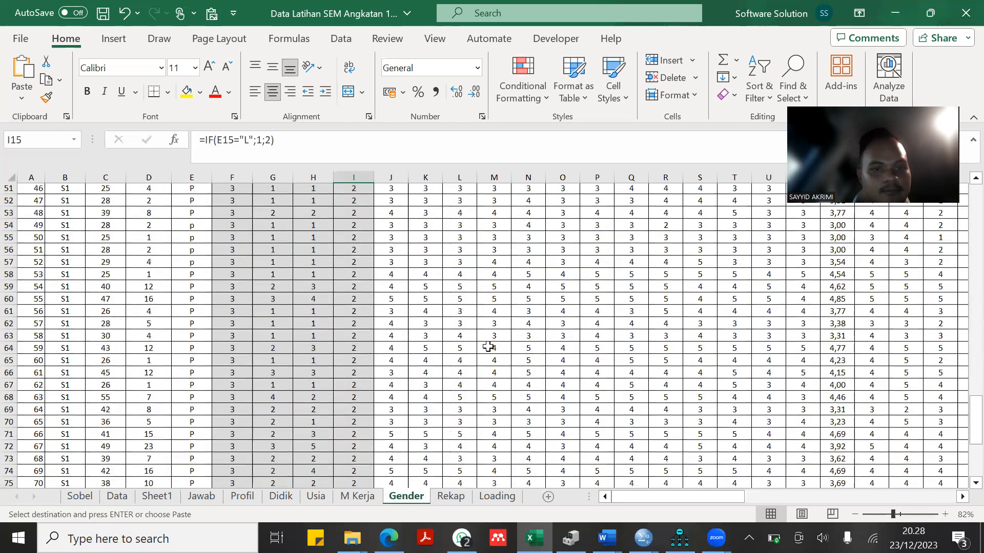
pyautogui.scroll(8, 488, 346)
pyautogui.scroll(-1, 488, 346)
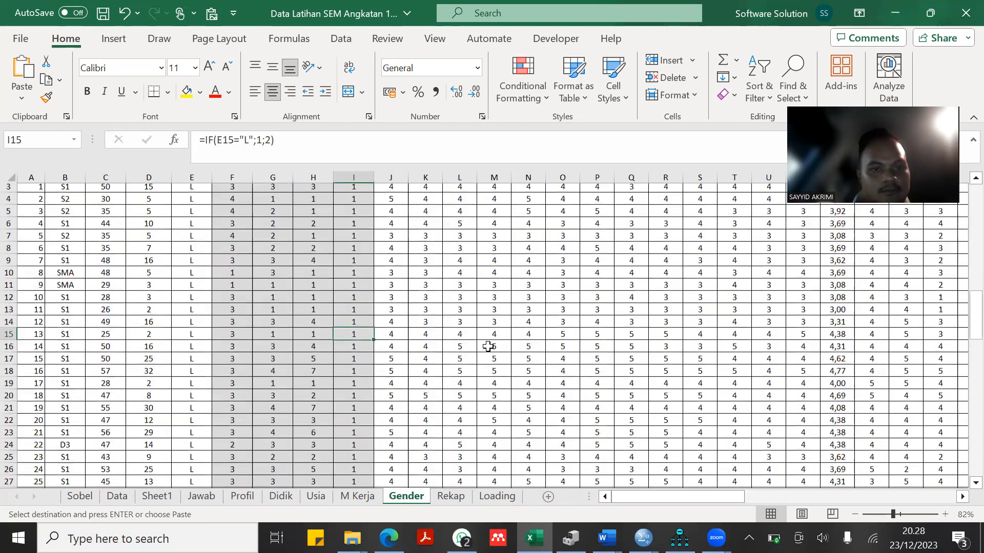
pyautogui.scroll(-17, 488, 347)
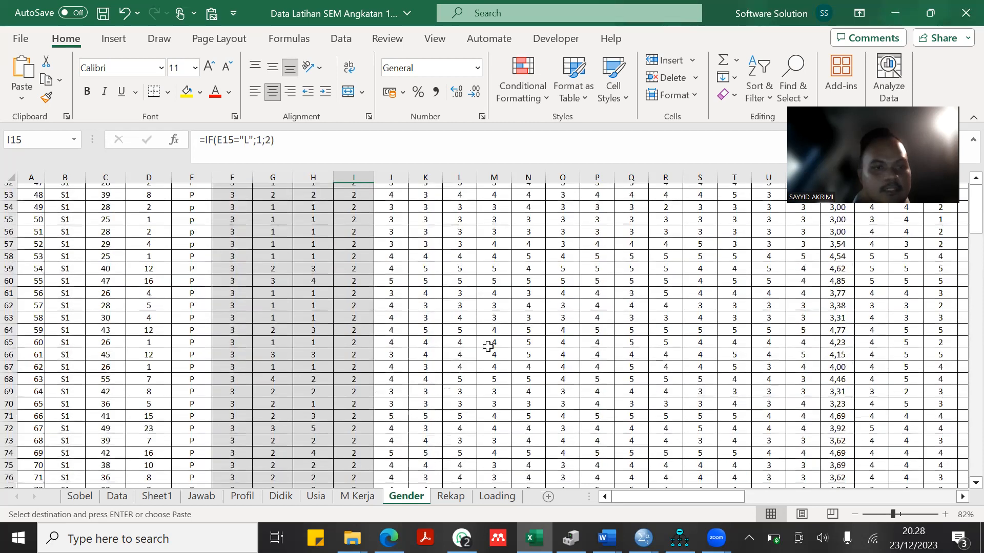
pyautogui.scroll(-20, 488, 346)
pyautogui.scroll(6, 488, 345)
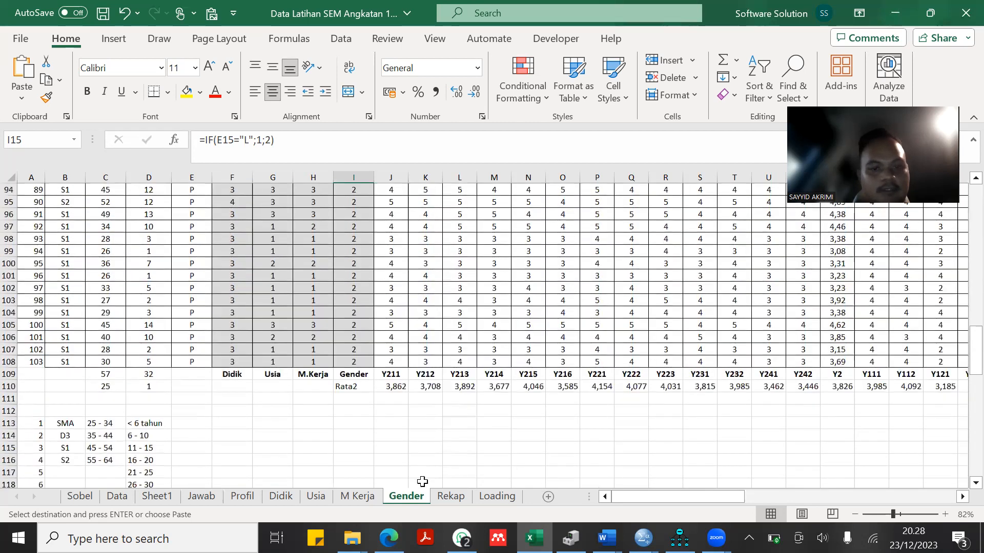
# Switch to the Rekap sheet and look over the Gender, M. Kerja and Usia summary tables.
pyautogui.click(448, 497)
pyautogui.click(396, 288)
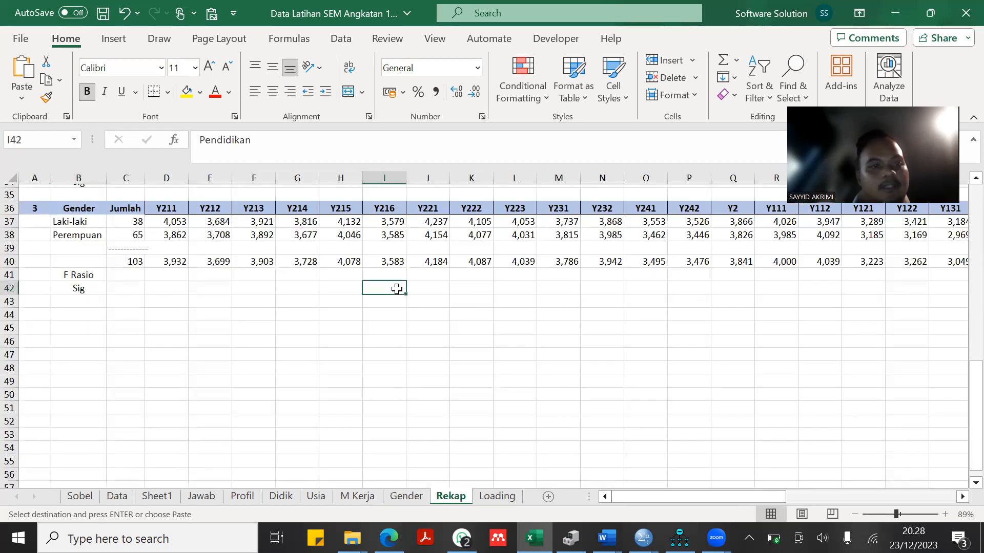
pyautogui.scroll(5, 397, 289)
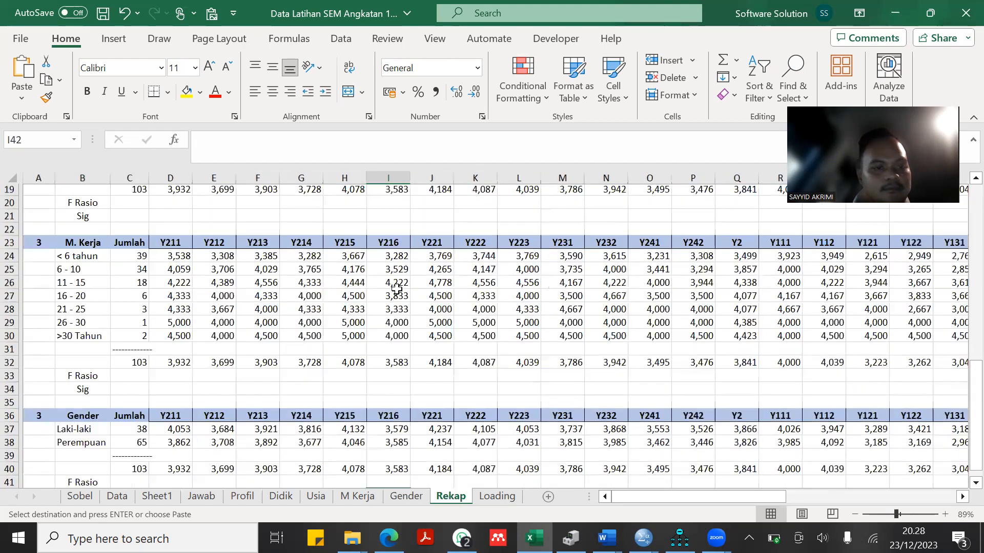
pyautogui.scroll(4, 397, 289)
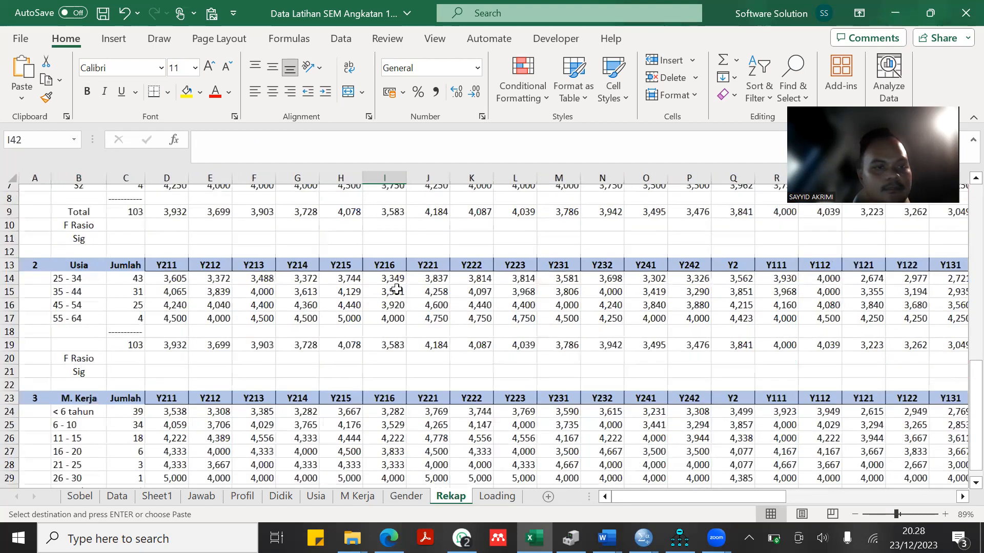
pyautogui.scroll(-3, 397, 289)
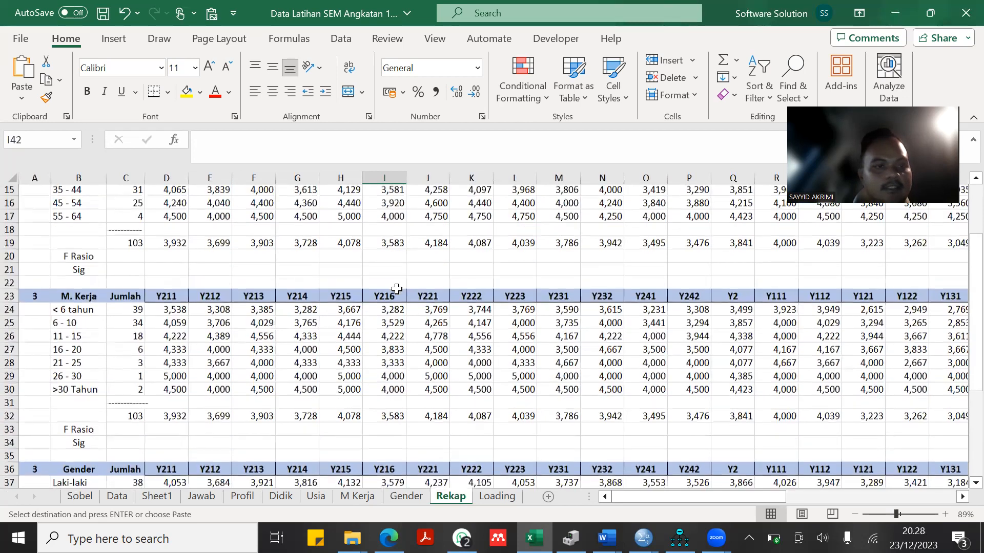
pyautogui.scroll(1, 396, 290)
# Select the four age categories from 25 - 34 to 55 - 64 in the Usia table of the Rekap sheet.
pyautogui.click(65, 220)
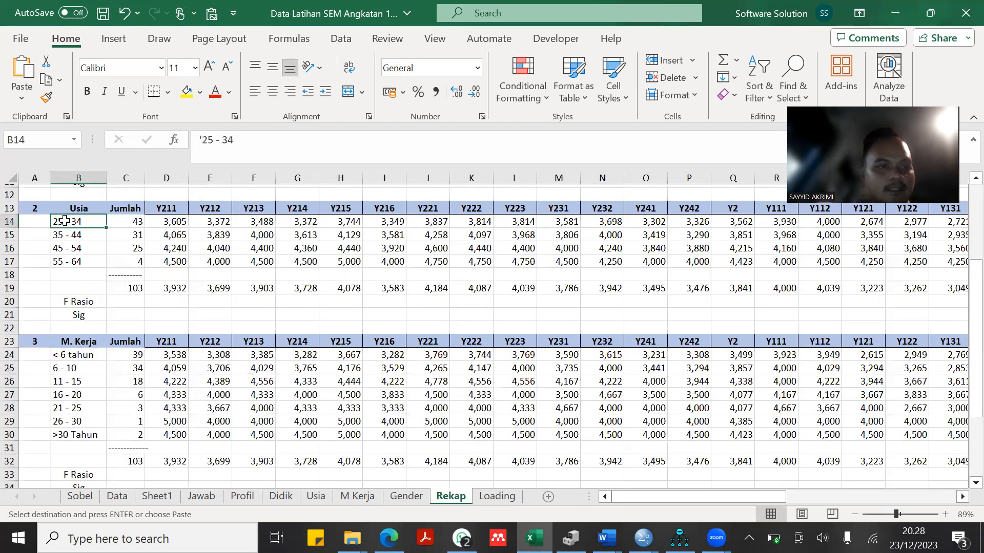
pyautogui.hotkey('shift', 'Down')
pyautogui.hotkey('shift', 'Down')
pyautogui.hotkey('shift', 'Down')
pyautogui.write('25 - 34 35 - 44 45 - 54 55 - 64')
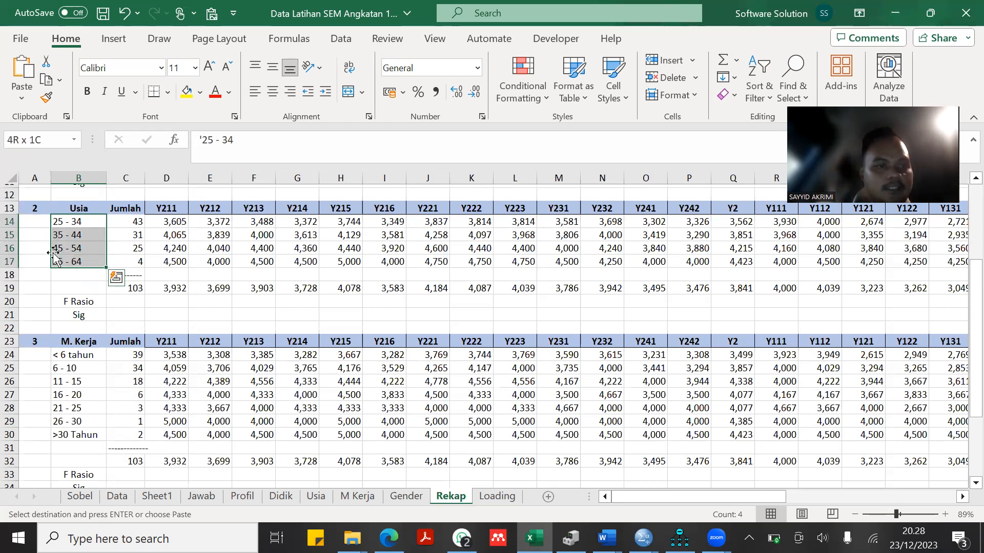
# Select the seven length-of-service categories from < 6 tahun to >30 Tahun in the M. Kerja table.
pyautogui.click(82, 356)
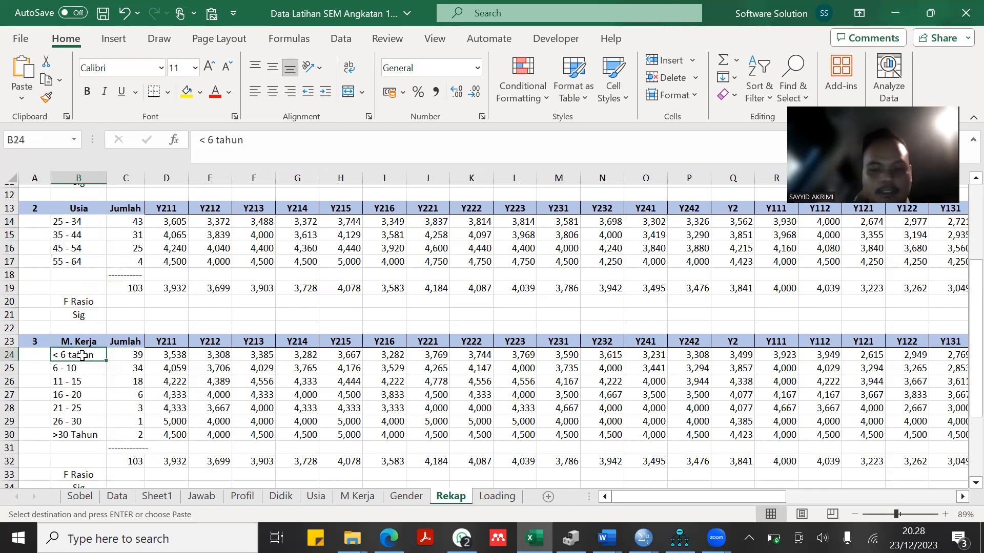
pyautogui.hotkey('shift', 'Down')
pyautogui.hotkey('shift', 'Down')
pyautogui.hotkey('shift', 'Down')
pyautogui.hotkey('shift', 'Down')
pyautogui.hotkey('shift', 'Down')
pyautogui.hotkey('shift', 'Down')
pyautogui.hotkey('ctrl', 'v')
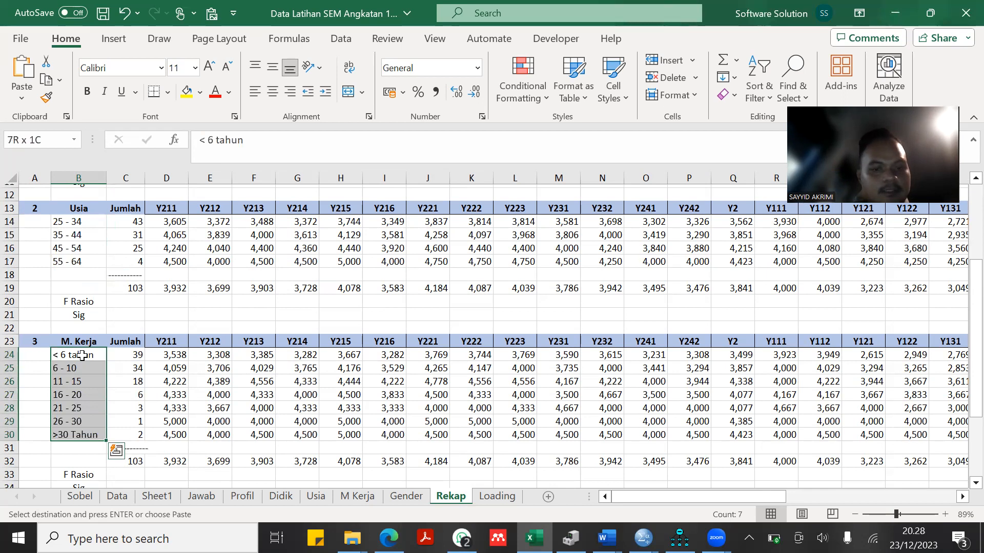
# Inspect the M. Kerja table's Y213 formula for 11 - 15 years and its overall Y214 formula, and review the remaining recap tables.
pyautogui.click(254, 382)
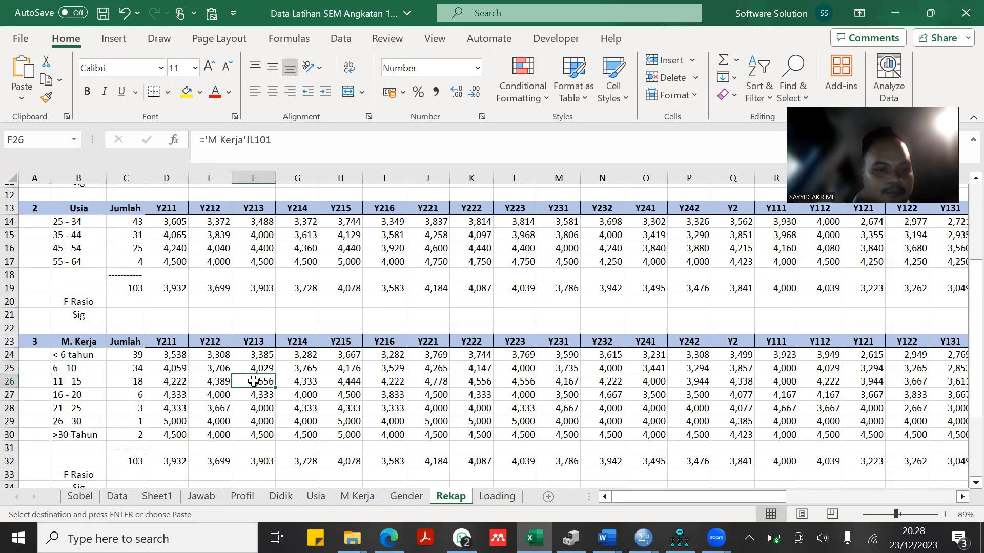
pyautogui.scroll(-3, 253, 381)
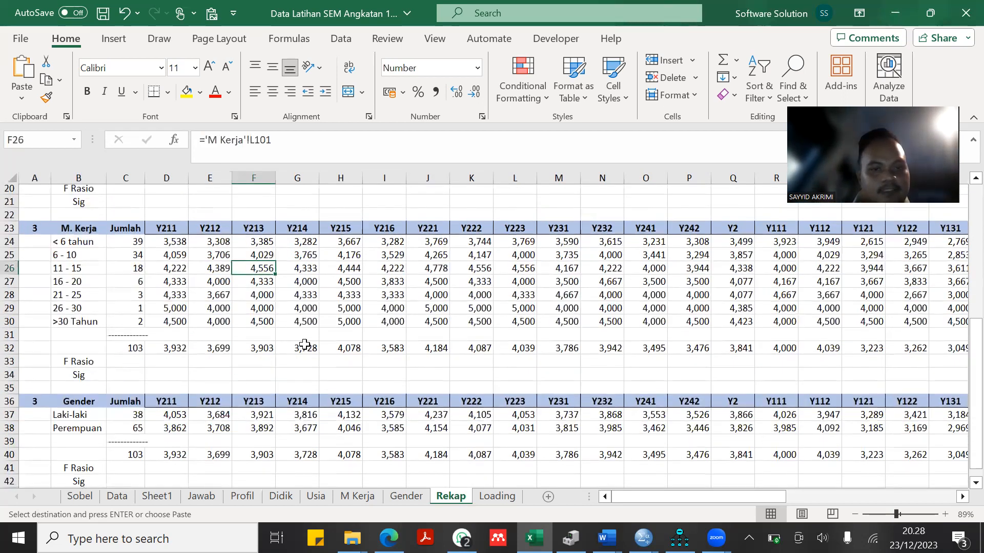
pyautogui.click(305, 344)
pyautogui.scroll(-4, 304, 345)
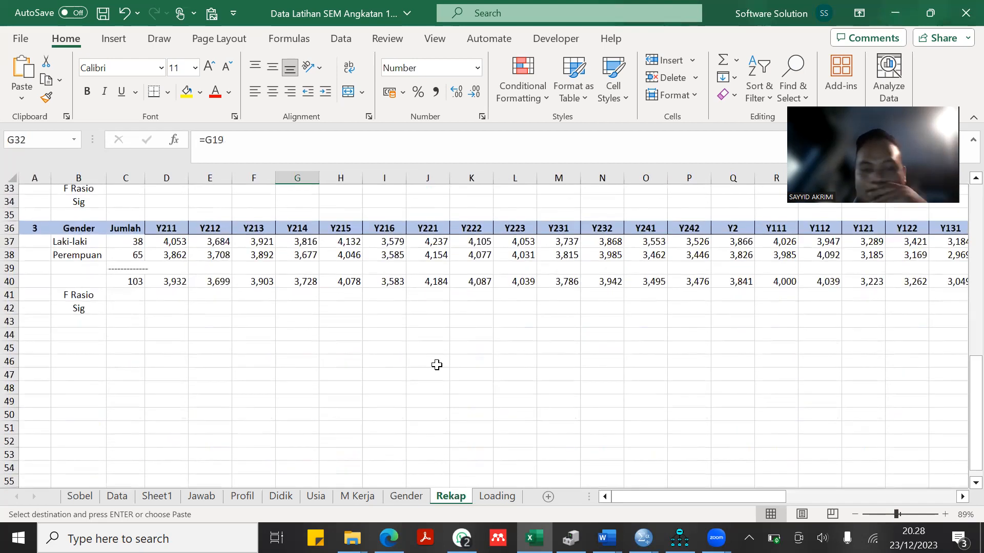
pyautogui.scroll(10, 437, 365)
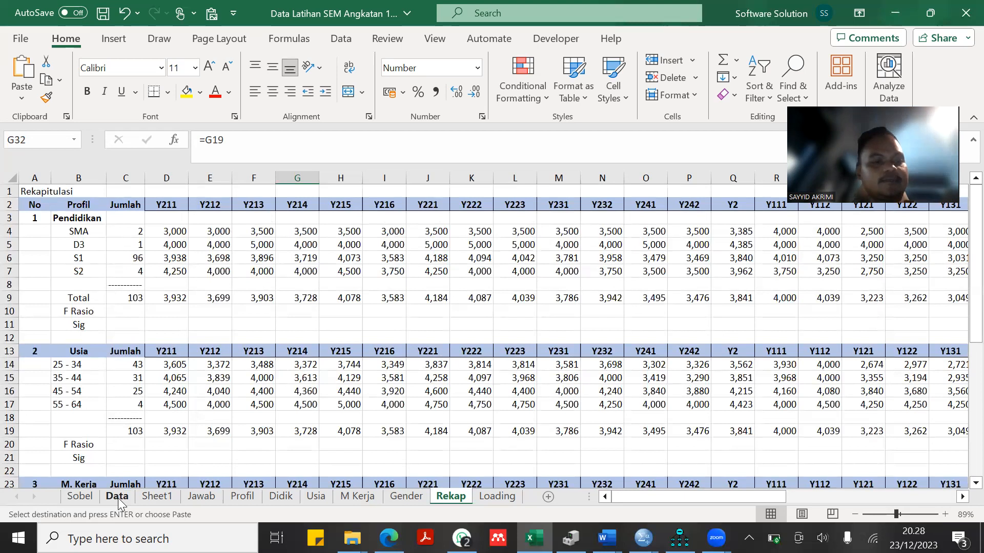
# Switch to the Data sheet, select the response data from respondent 1 across the indicator columns, and inspect the average formula in AF27.
pyautogui.click(118, 497)
pyautogui.scroll(20, 312, 283)
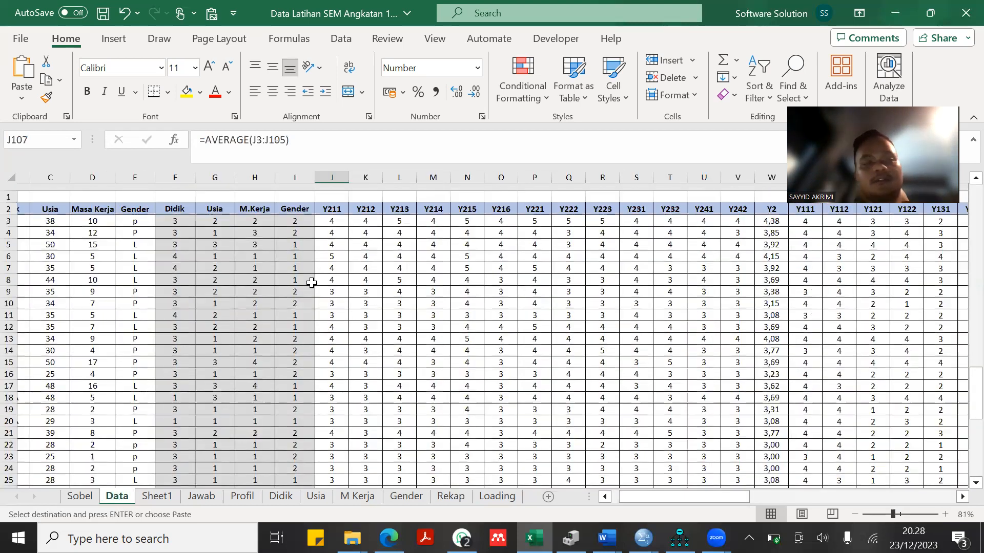
pyautogui.scroll(-1, 292, 252)
pyautogui.hscroll(-5, 293, 256)
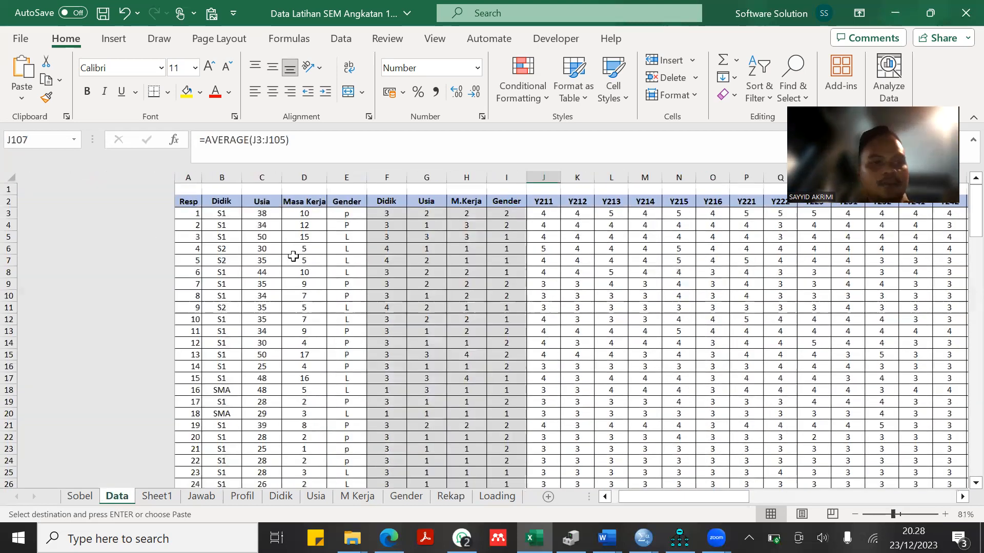
pyautogui.moveTo(36, 215); pyautogui.dragTo(945, 479)
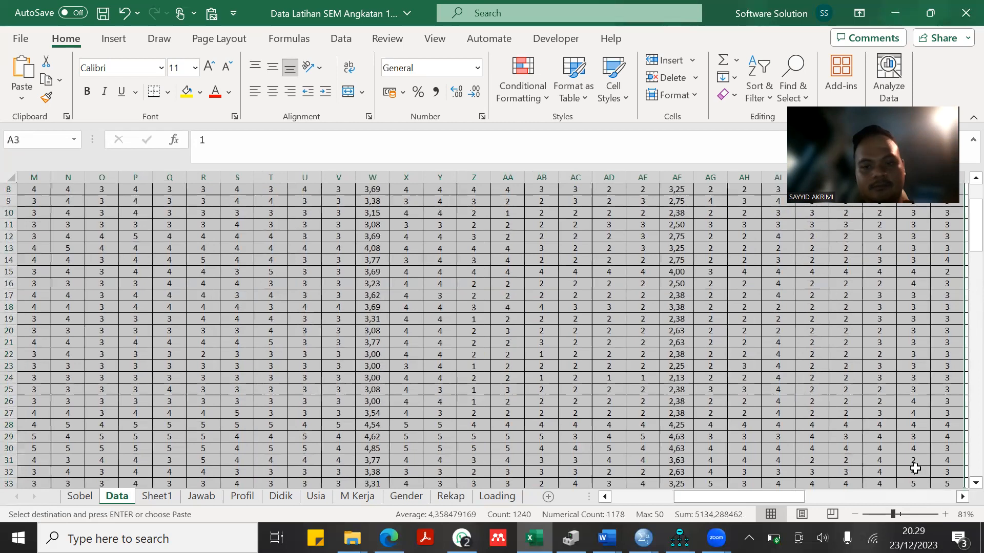
pyautogui.click(676, 412)
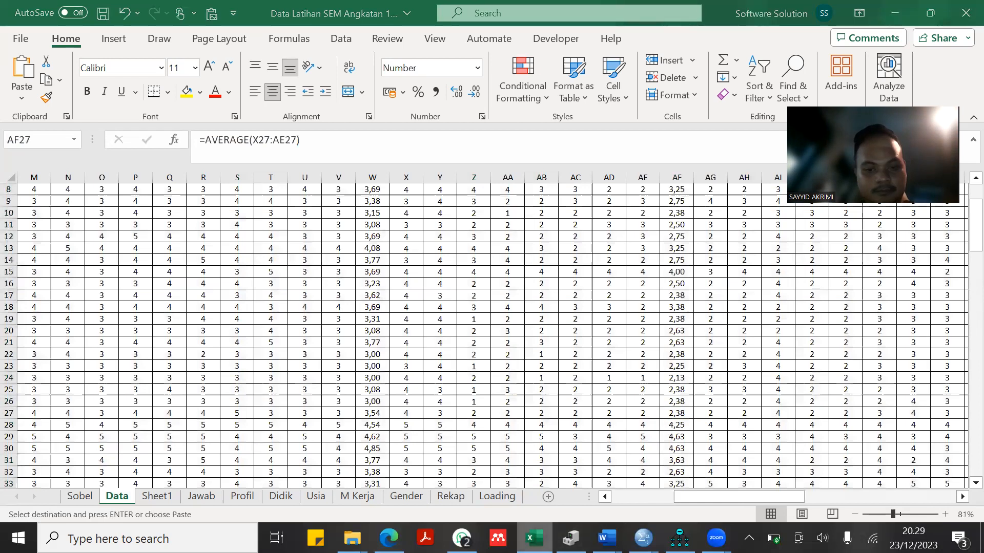
# Switch to the untitled dataset in the SPSS Data Editor and delete all of its cases.
pyautogui.click(534, 538)
pyautogui.click(533, 538)
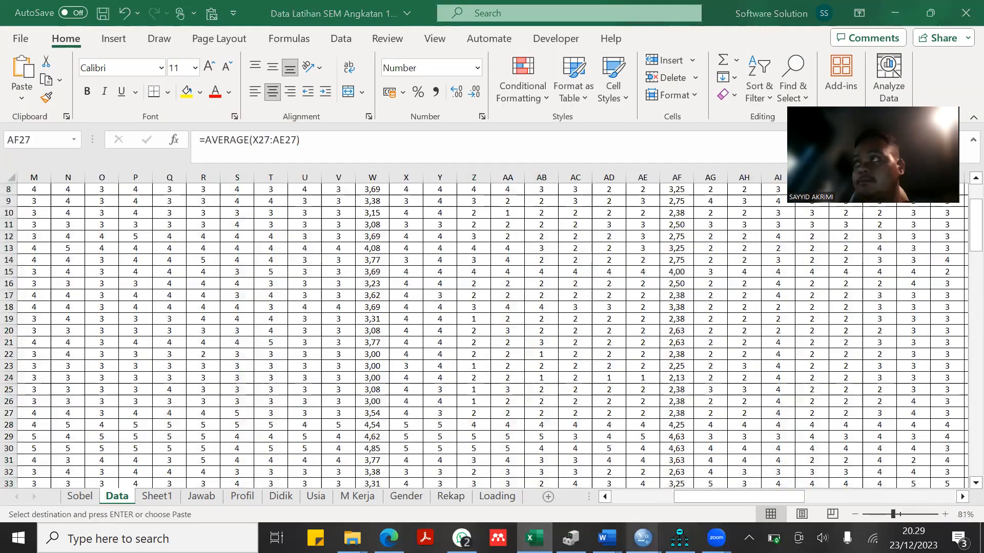
pyautogui.click(643, 538)
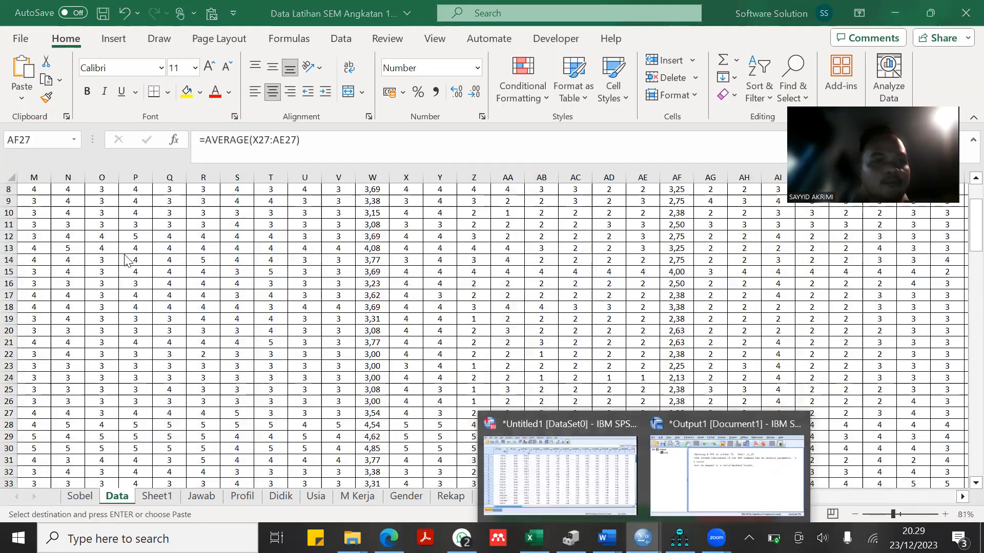
pyautogui.click(536, 452)
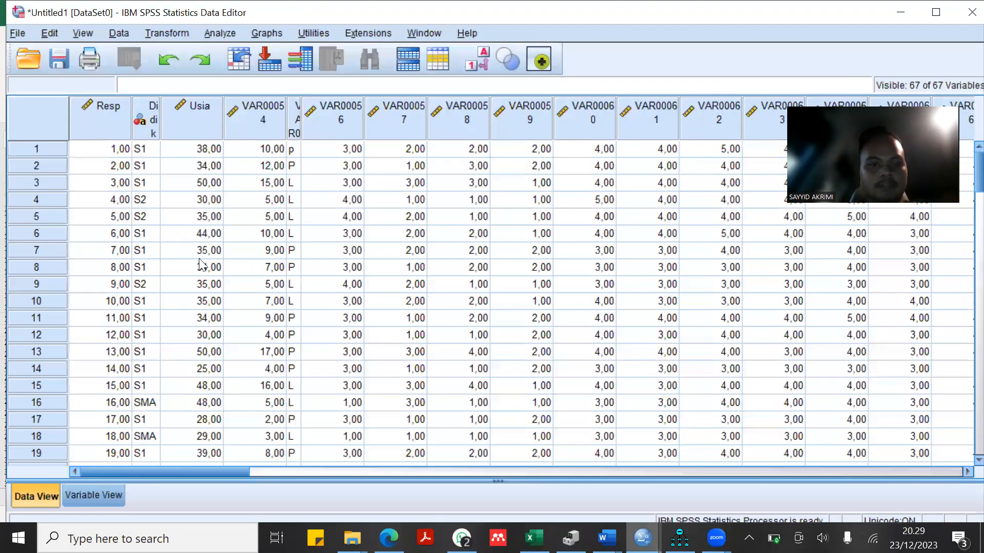
pyautogui.click(277, 236)
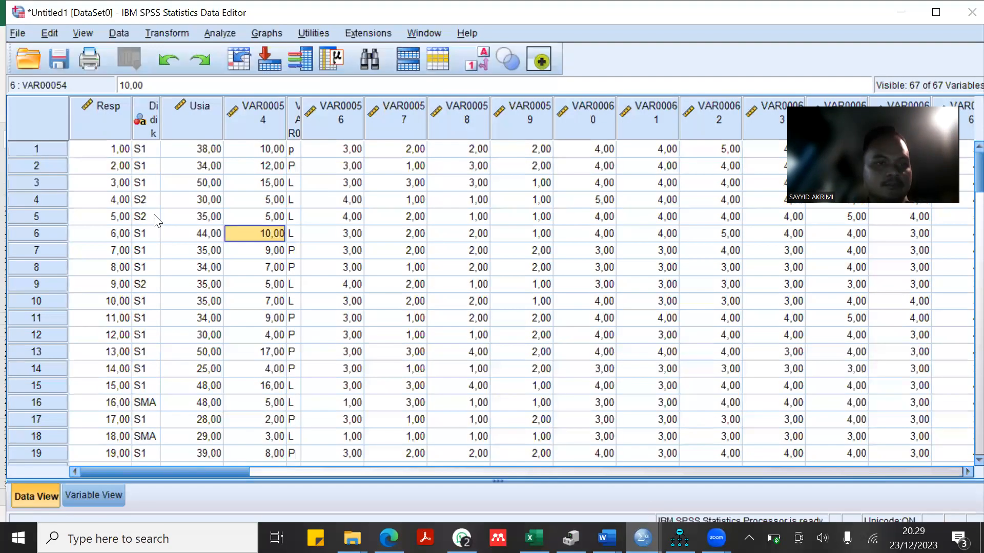
pyautogui.click(135, 126)
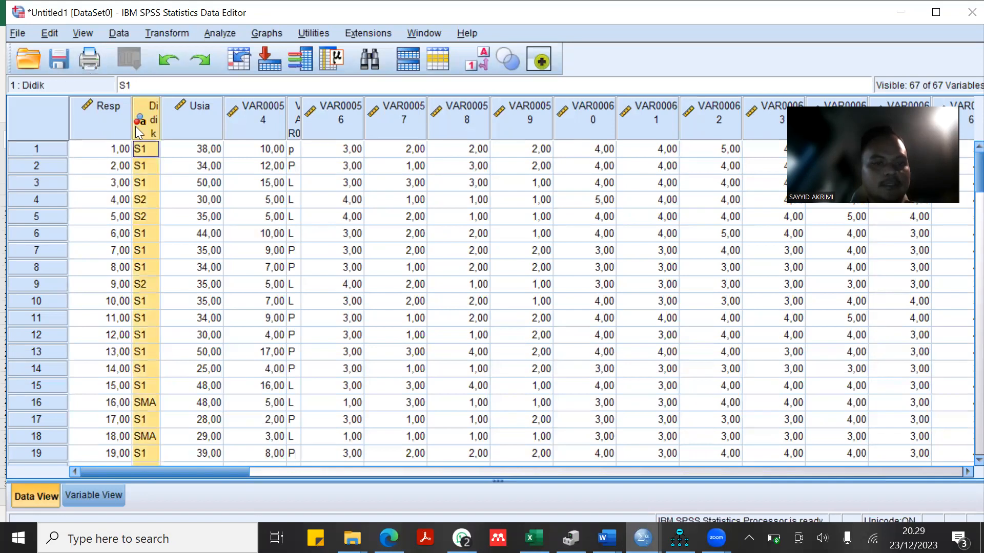
pyautogui.click(270, 301)
pyautogui.hotkey('ctrl', 'a')
pyautogui.press('Delete')
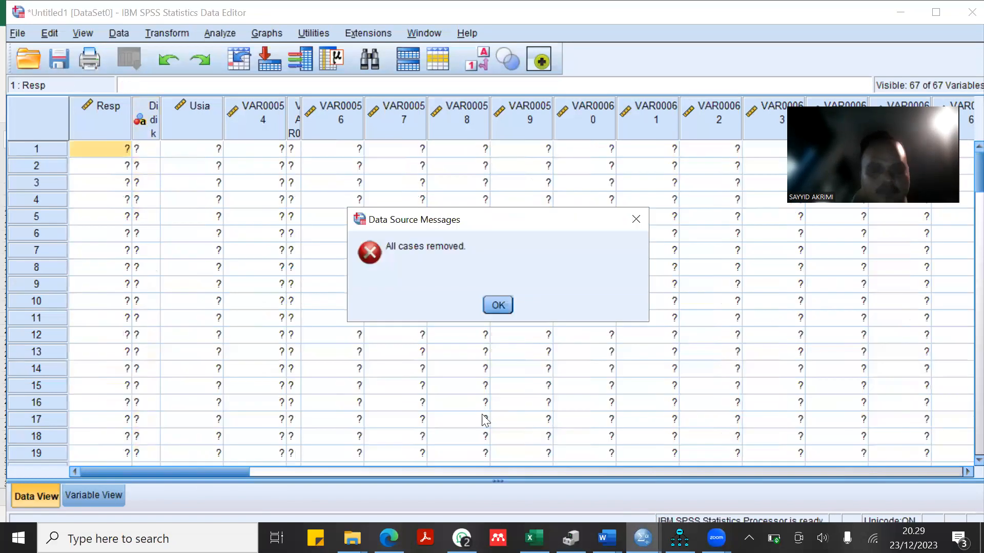
pyautogui.click(499, 305)
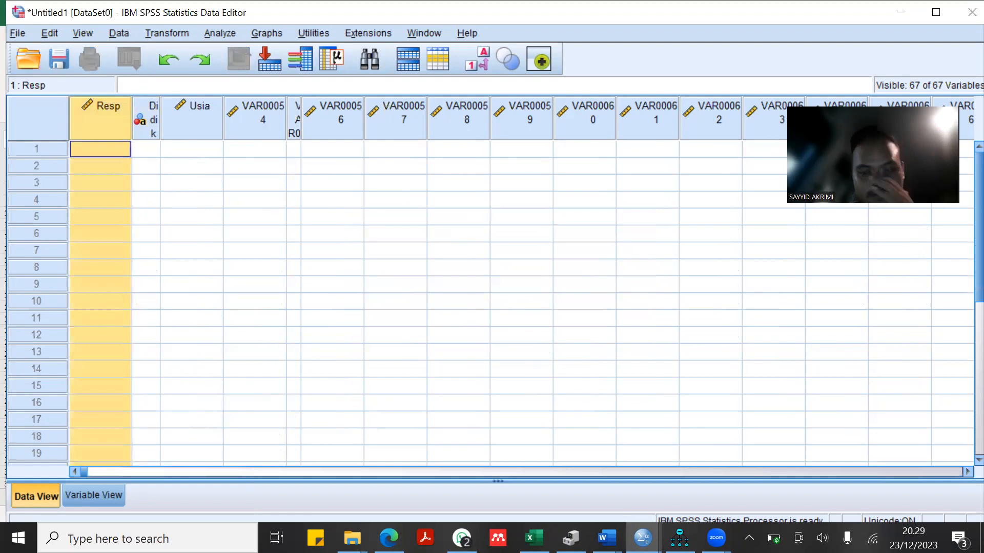
# Return to the Excel Data sheet and review the respondent and item columns down to the X232 average formula in AU107.
pyautogui.moveTo(642, 538)
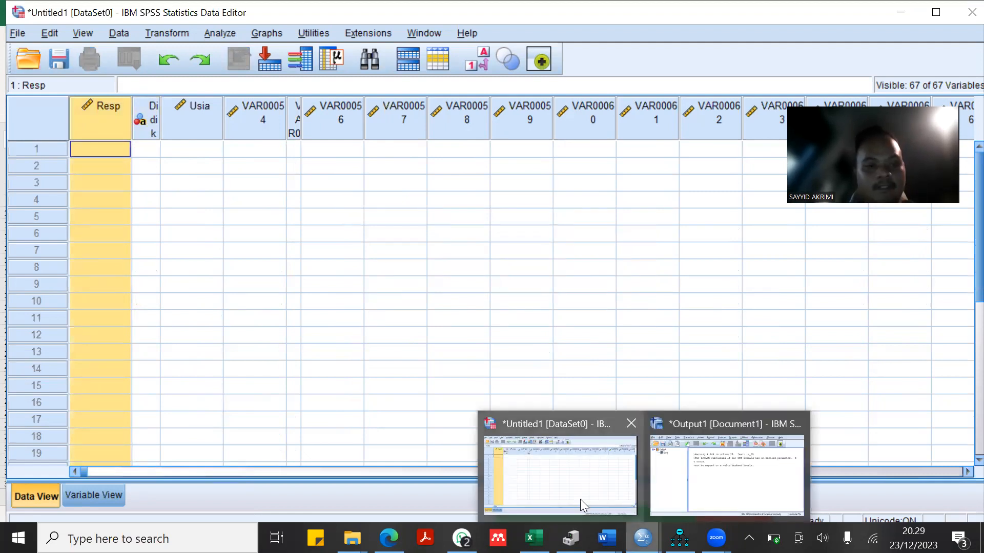
pyautogui.click(534, 538)
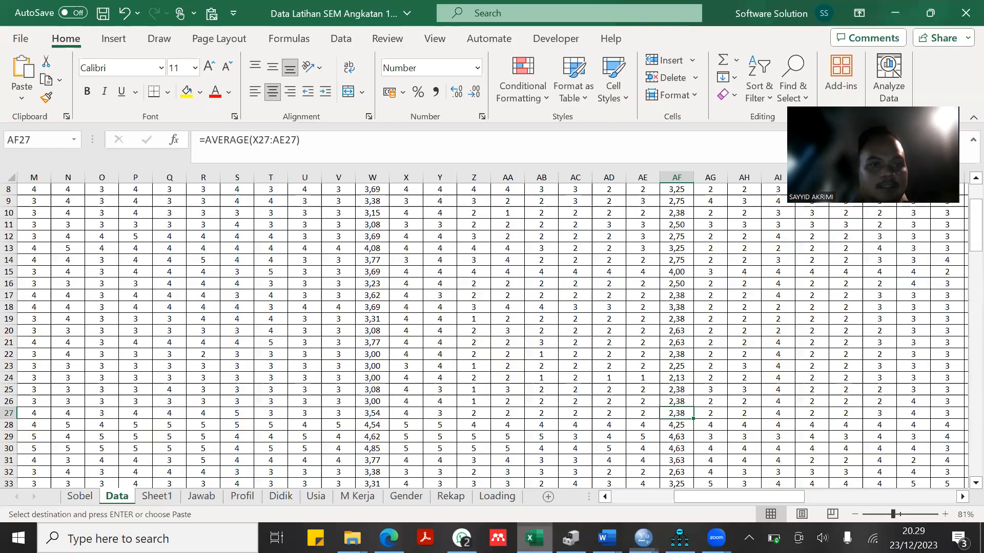
pyautogui.scroll(2, 359, 323)
pyautogui.hscroll(-2, 359, 323)
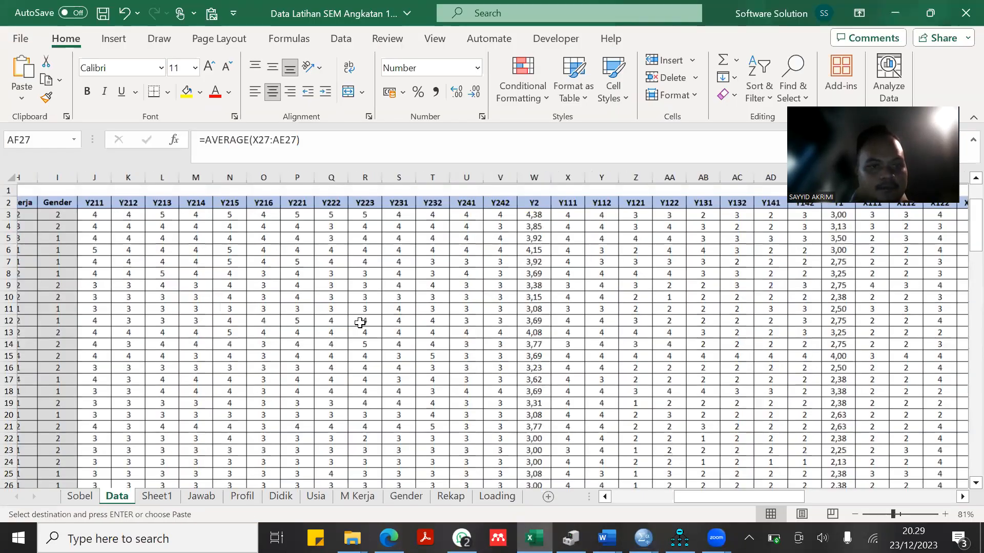
pyautogui.hscroll(-3, 286, 272)
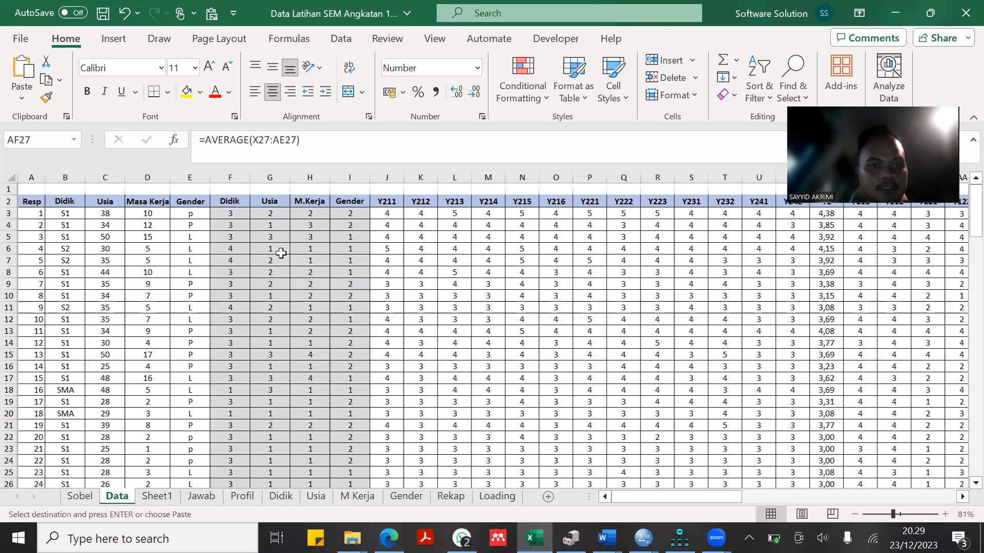
pyautogui.hscroll(1, 281, 254)
pyautogui.moveTo(199, 213); pyautogui.dragTo(818, 401)
pyautogui.hotkey('ctrl', 'v')
pyautogui.scroll(-8, 818, 401)
pyautogui.scroll(-8, 819, 401)
pyautogui.scroll(-16, 818, 401)
pyautogui.hotkey('ctrl', 'v')
pyautogui.click(730, 260)
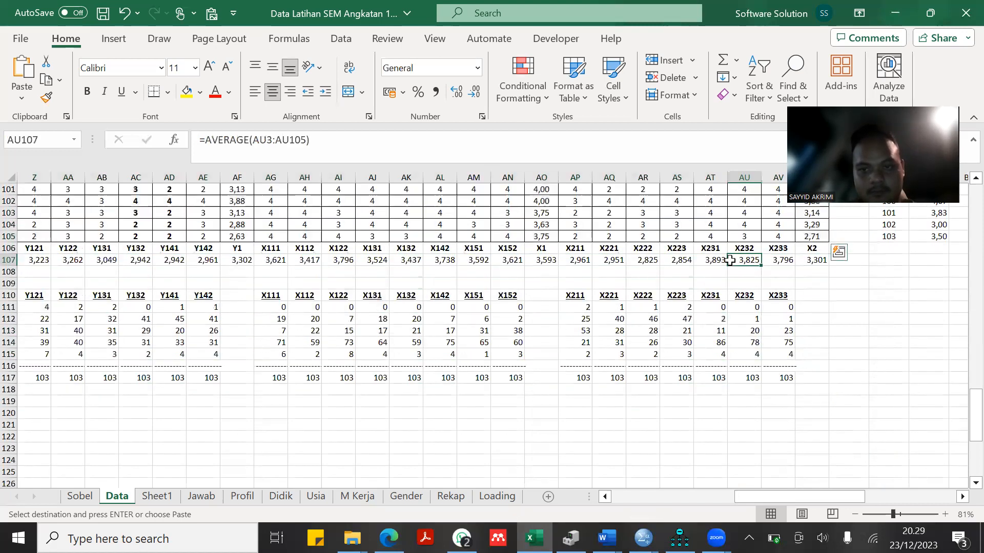
# Copy the indicator averages for all 103 respondents, range AZ3:BO105, without the header row.
pyautogui.hscroll(8, 730, 260)
pyautogui.scroll(7, 730, 260)
pyautogui.hscroll(10, 730, 260)
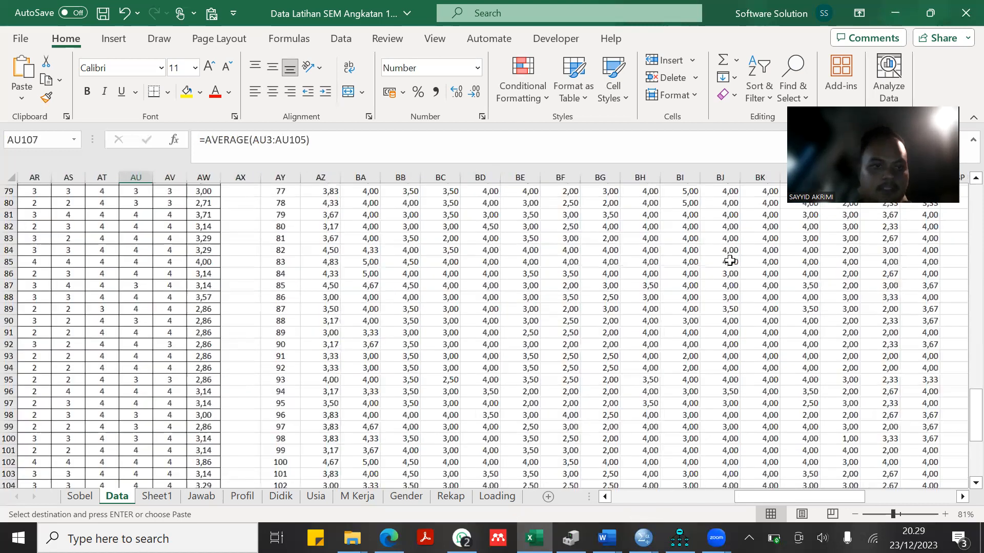
pyautogui.scroll(20, 730, 260)
pyautogui.click(322, 202)
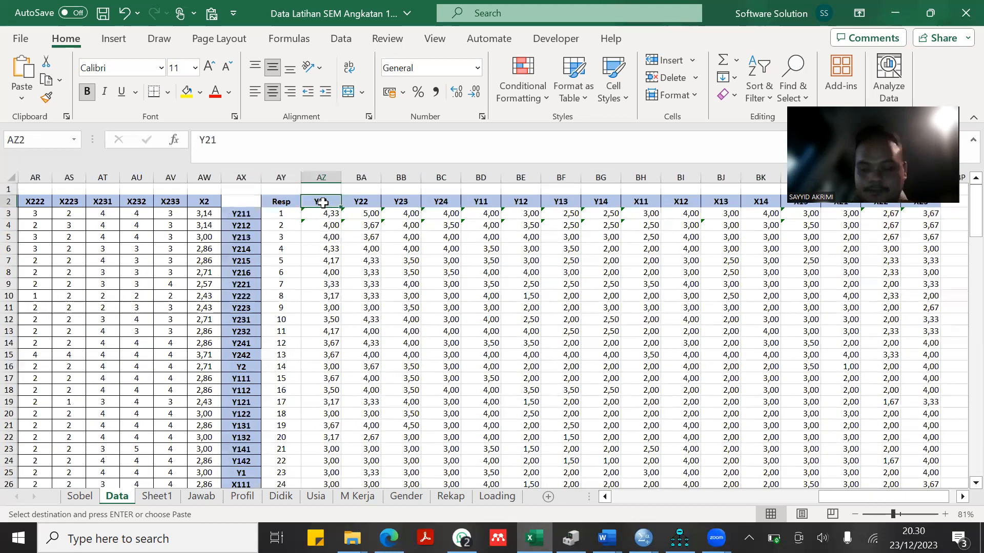
pyautogui.press('Down')
pyautogui.hotkey('shift', 'Right')
pyautogui.hotkey('shift', 'pagedown')
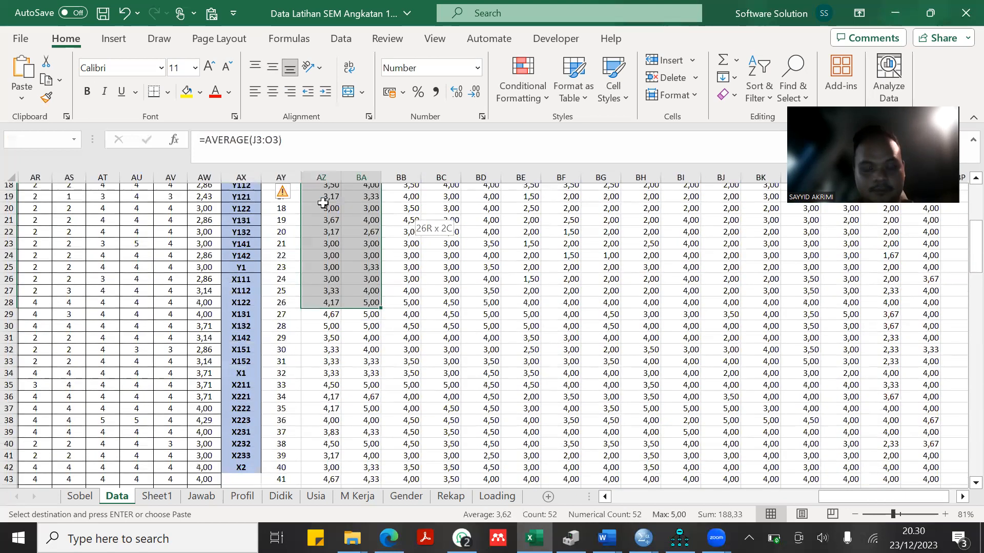
pyautogui.hotkey('shift', 'pagedown')
pyautogui.hotkey('shift', 'pagedown')
pyautogui.hotkey('shift', 'pagedown')
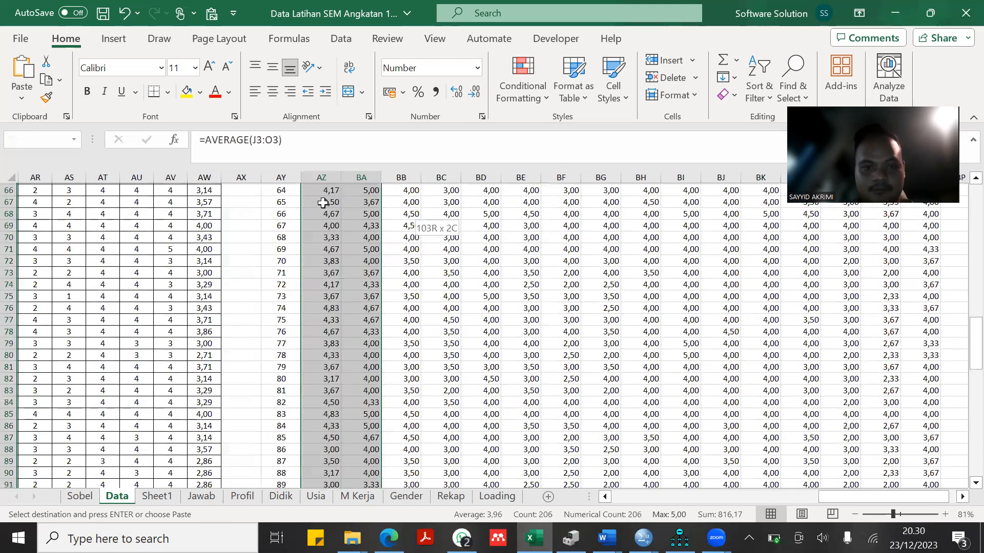
pyautogui.hotkey('ctrl', 'shift', 'Right')
pyautogui.hotkey('ctrl', 'c')
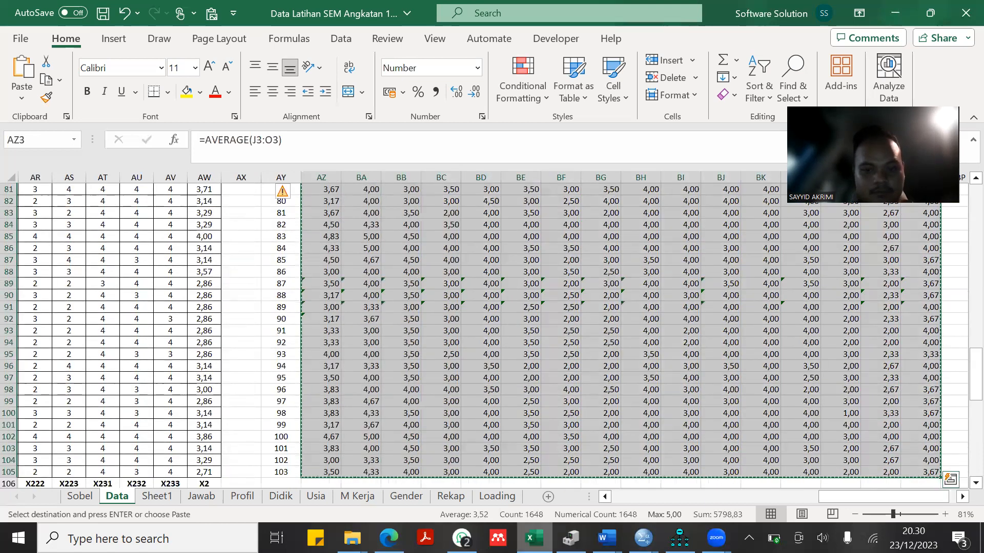
# Switch to the SPSS Data Editor and paste the copied averages starting at case 1 of the Resp column.
pyautogui.click(643, 538)
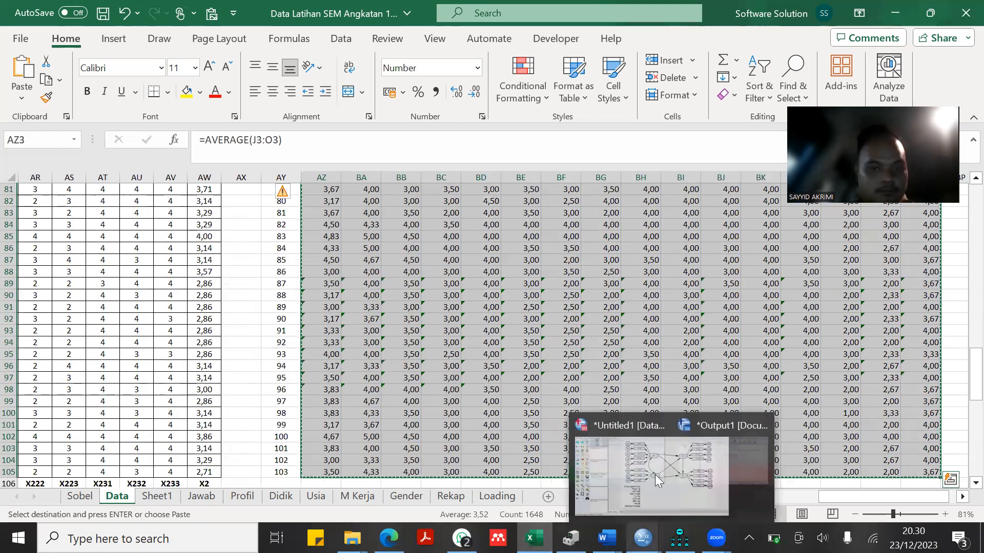
pyautogui.click(569, 469)
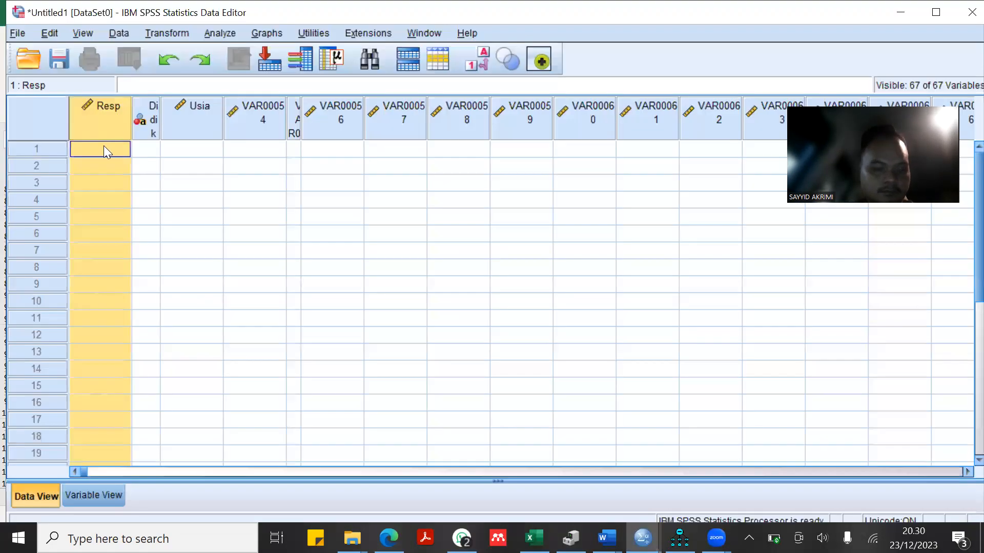
pyautogui.click(104, 147)
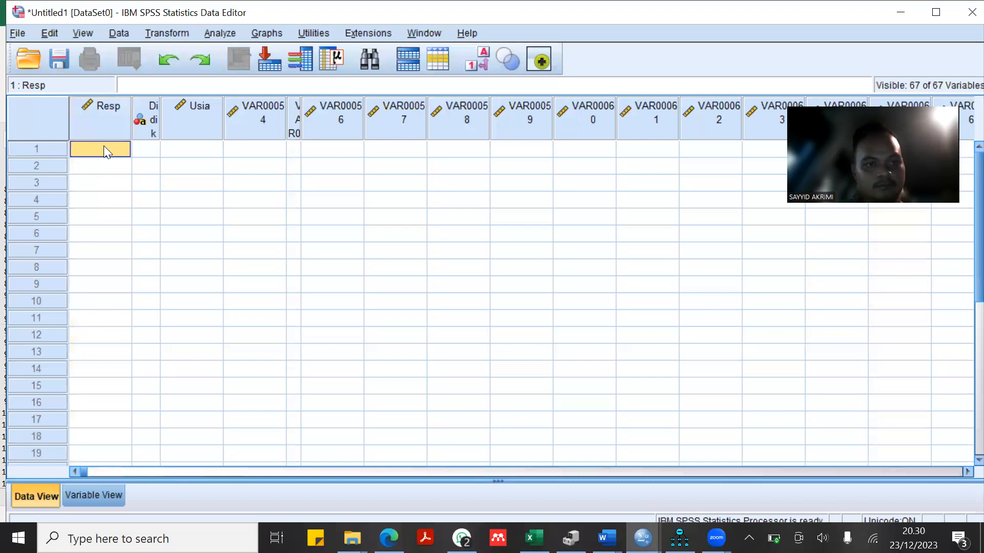
pyautogui.hotkey('ctrl', 'v')
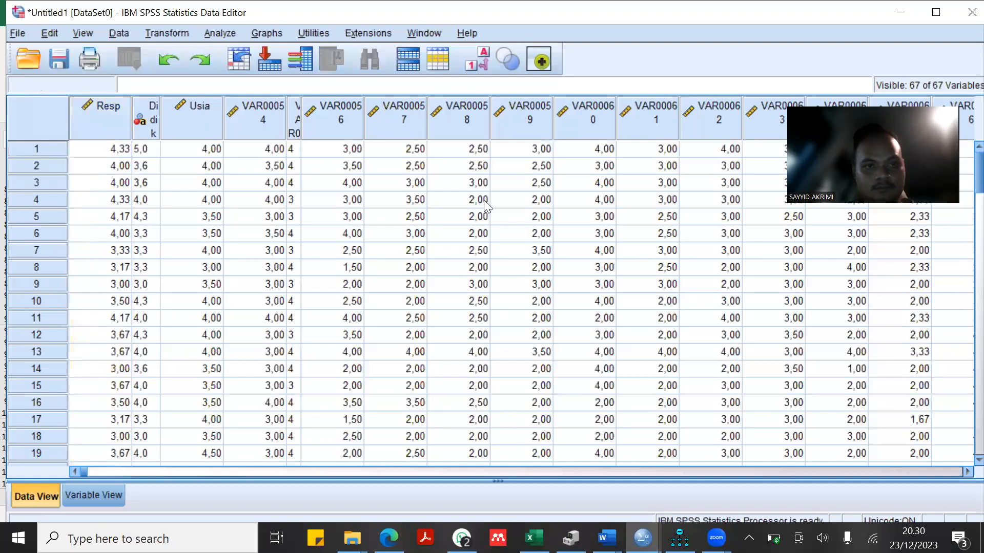
# Show the SPSS variable definitions and rename variable VAR00054 to y21.
pyautogui.click(107, 495)
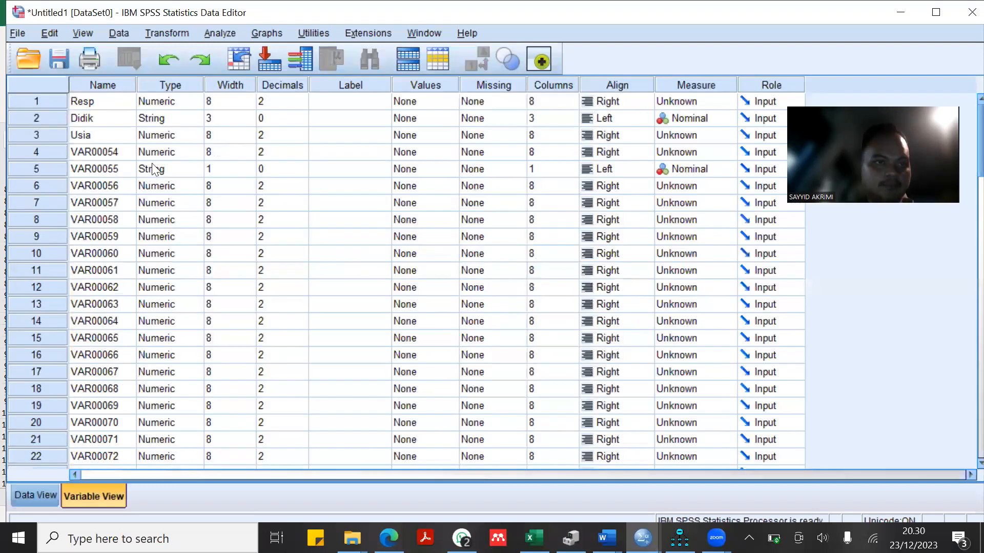
pyautogui.click(108, 138)
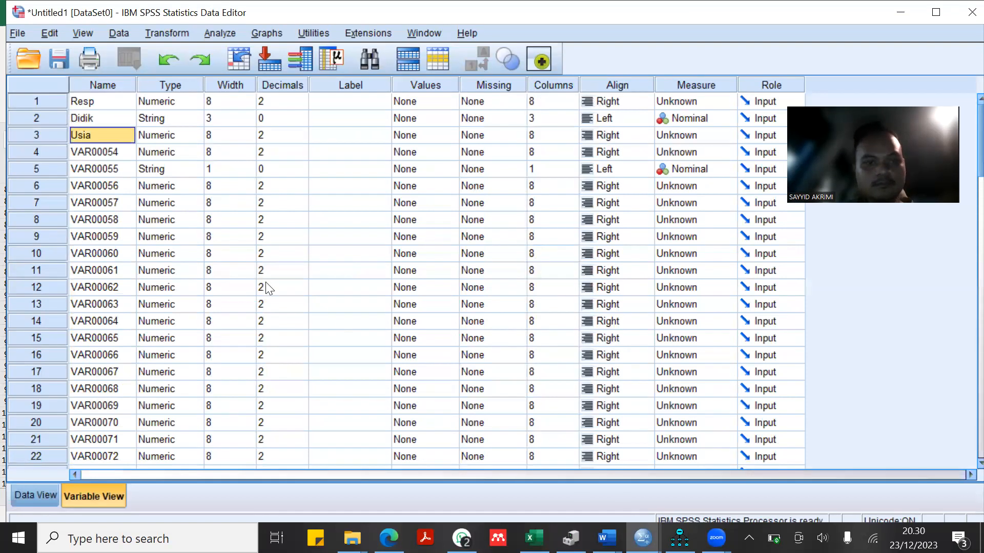
pyautogui.click(123, 152)
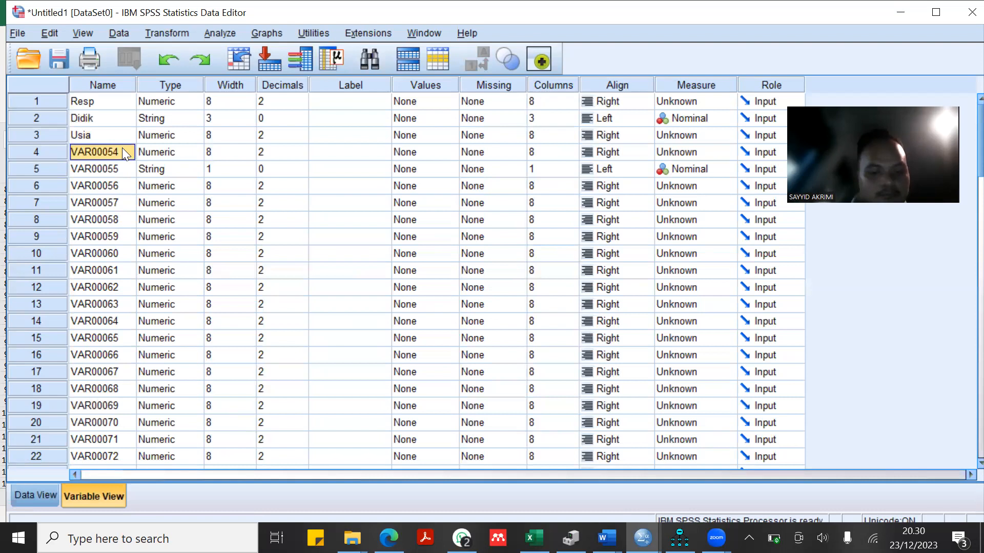
pyautogui.write('y21')
pyautogui.press('Return')
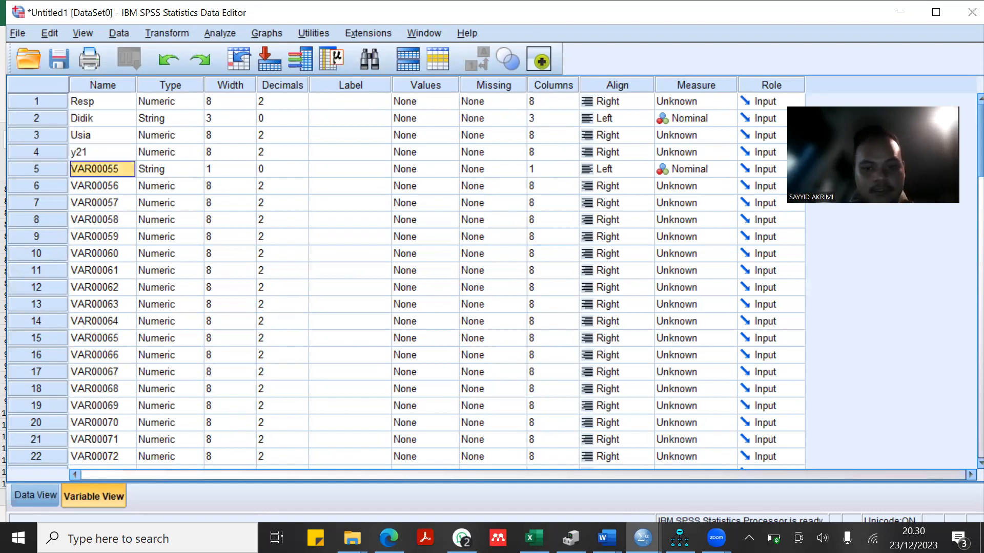
# Return to the Excel Data sheet and copy the indicator names Y21 to X23 from header range AZ2:BO2.
pyautogui.hotkey('alt', 'Tab')
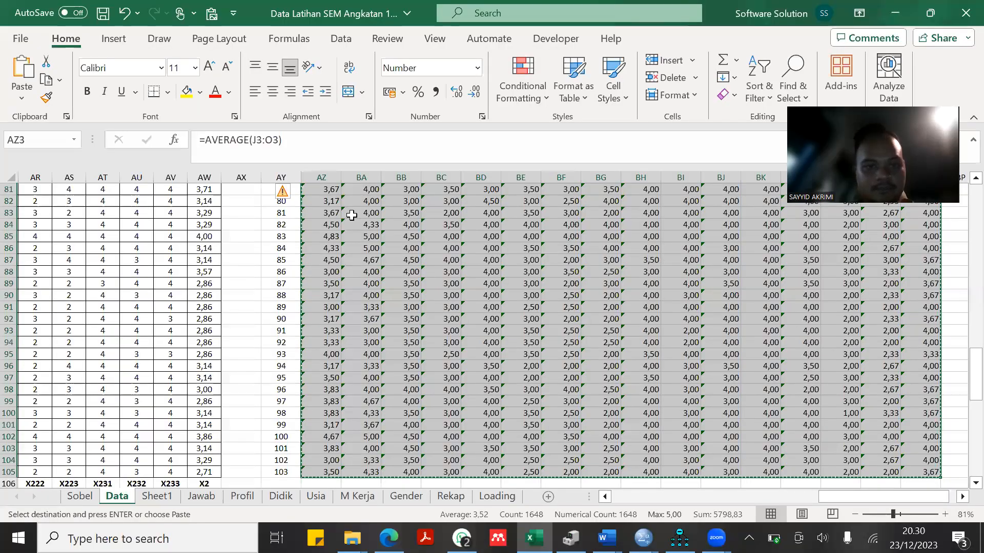
pyautogui.scroll(20, 666, 213)
pyautogui.press('Up')
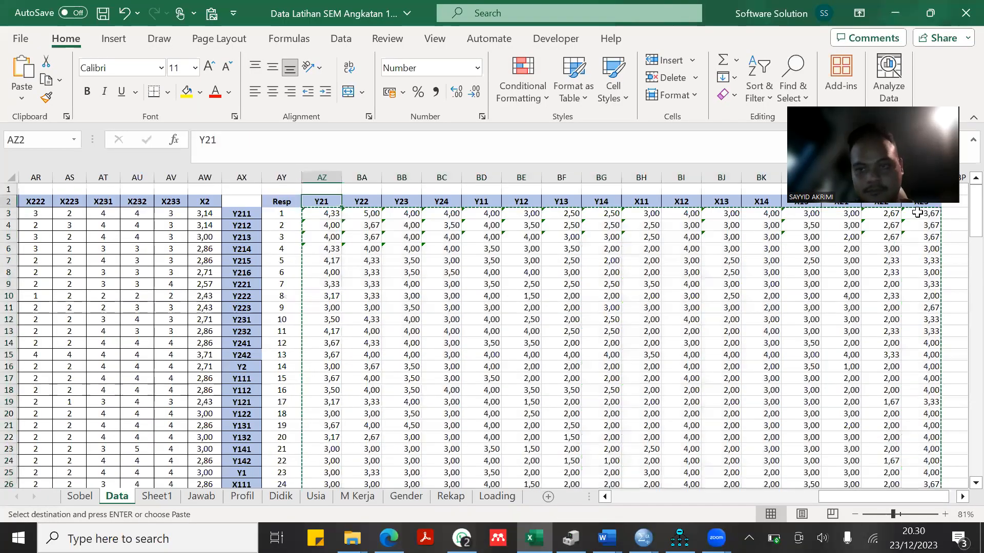
pyautogui.hotkey('ctrl', 'shift', 'Right')
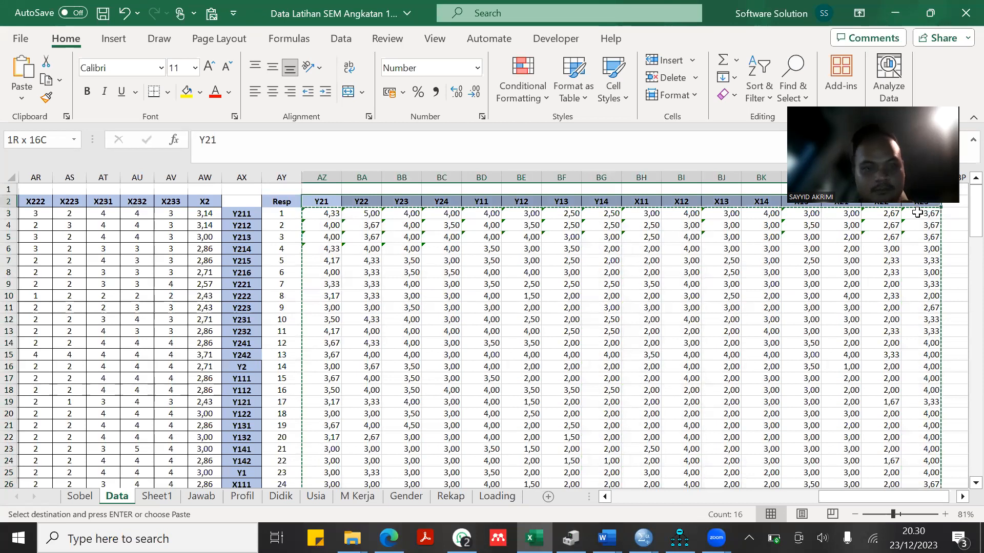
pyautogui.hotkey('ctrl', 'c')
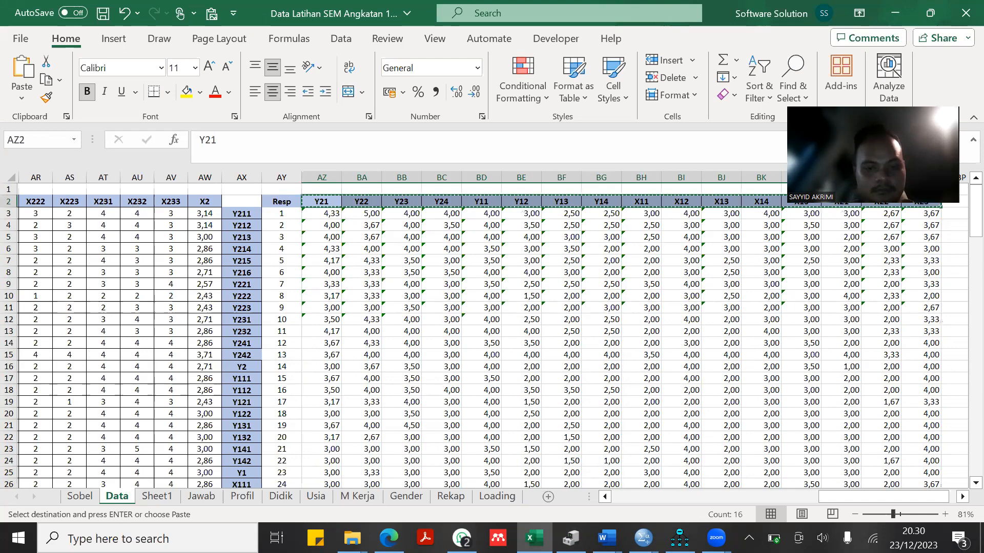
pyautogui.hotkey('alt', 'Tab')
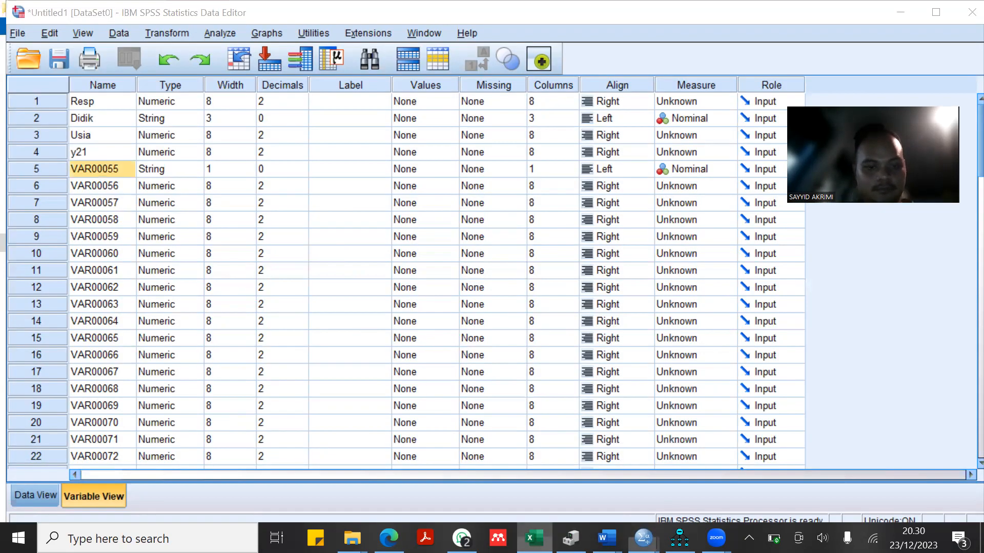
pyautogui.hotkey('alt', 'Tab')
# Paste the indicator names as transposed values from cell D3 of Sheet1, and take the copied list D3:D18 back to SPSS.
pyautogui.click(165, 502)
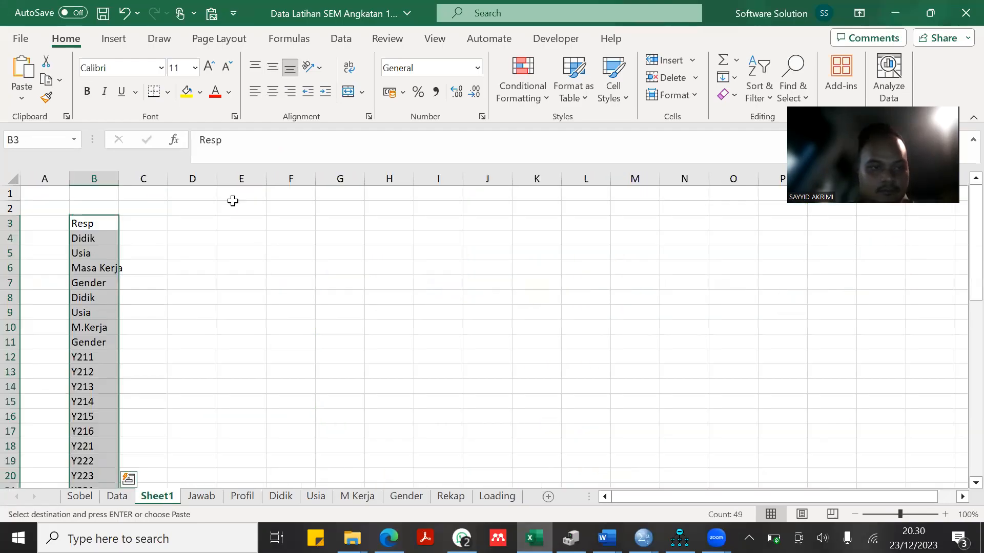
pyautogui.click(172, 224)
pyautogui.rightClick(173, 224)
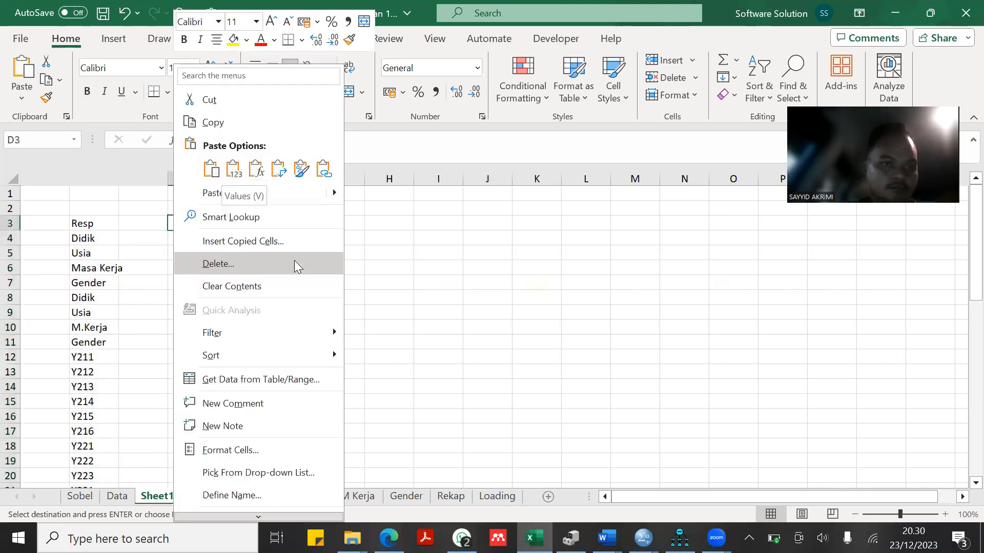
pyautogui.moveTo(334, 195)
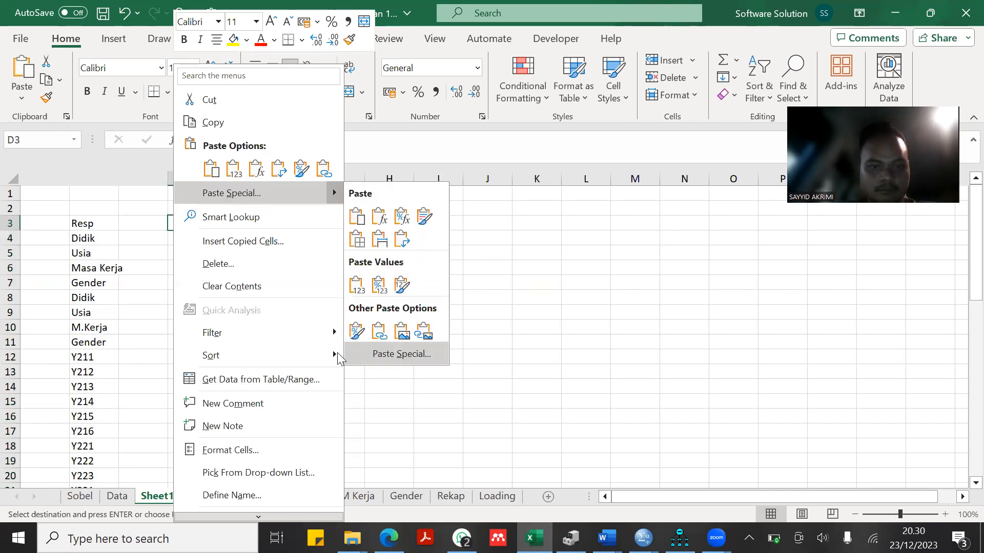
pyautogui.click(405, 354)
pyautogui.press('v')
pyautogui.click(433, 457)
pyautogui.click(471, 483)
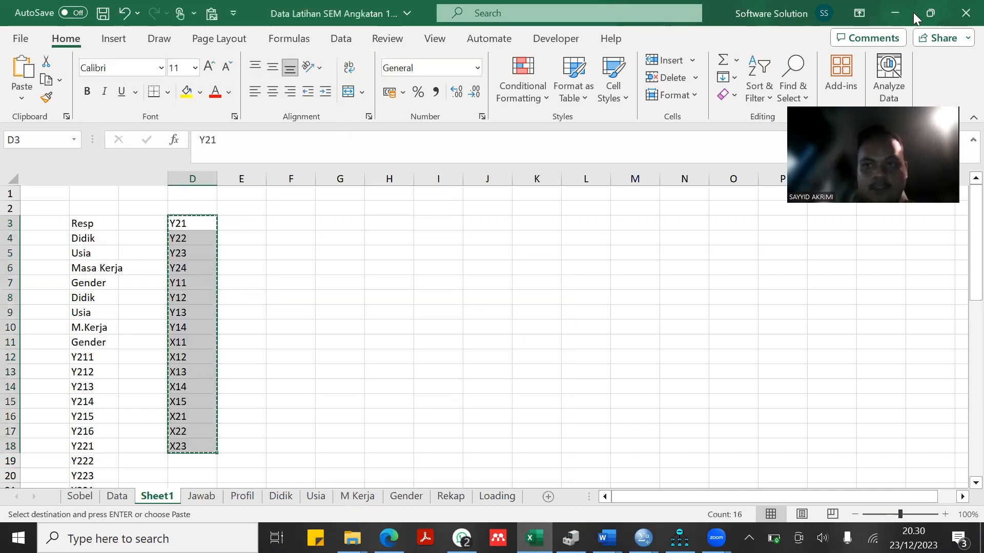
pyautogui.hotkey('alt', 'Tab')
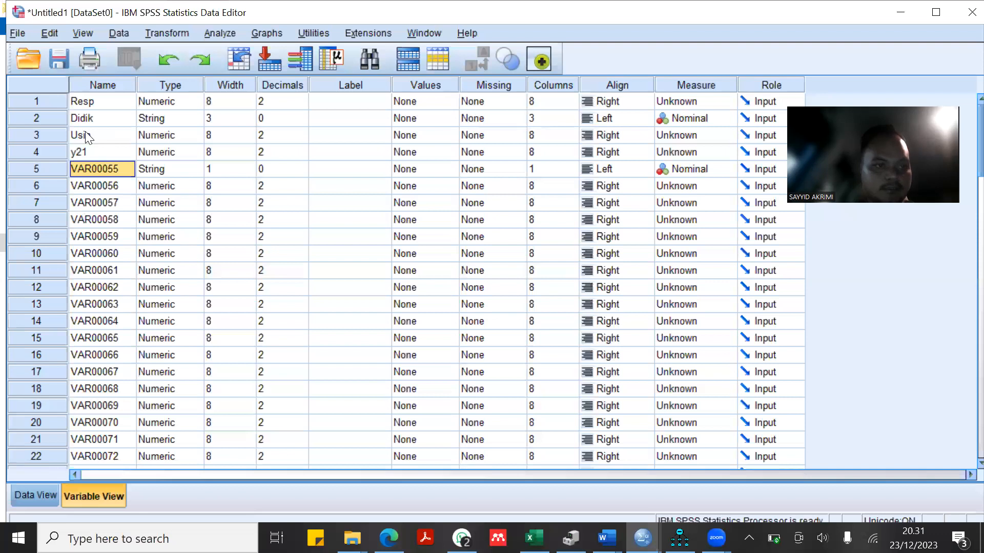
# Try to paste the copied indicator names over the variable names starting at Resp.
pyautogui.click(100, 105)
pyautogui.hotkey('ctrl', 'v')
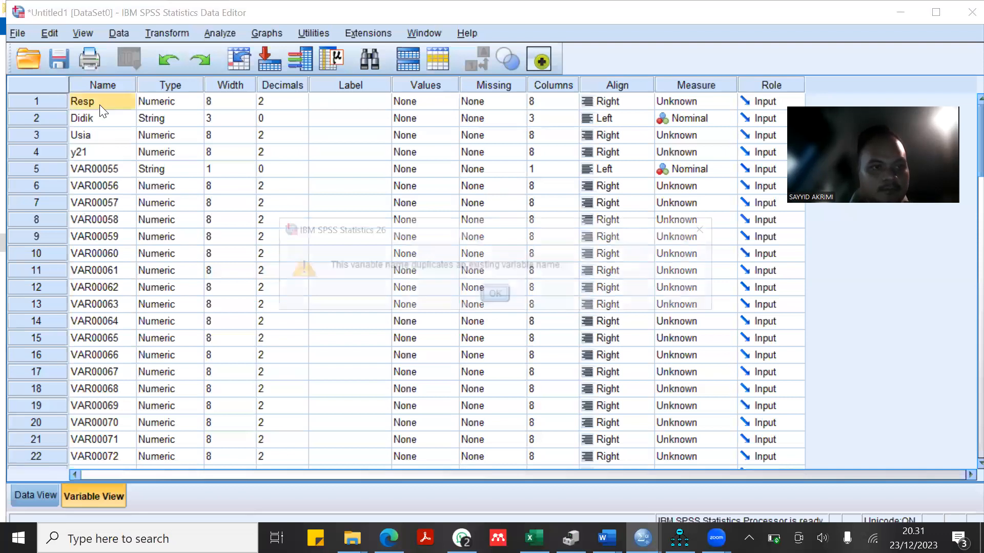
pyautogui.click(484, 294)
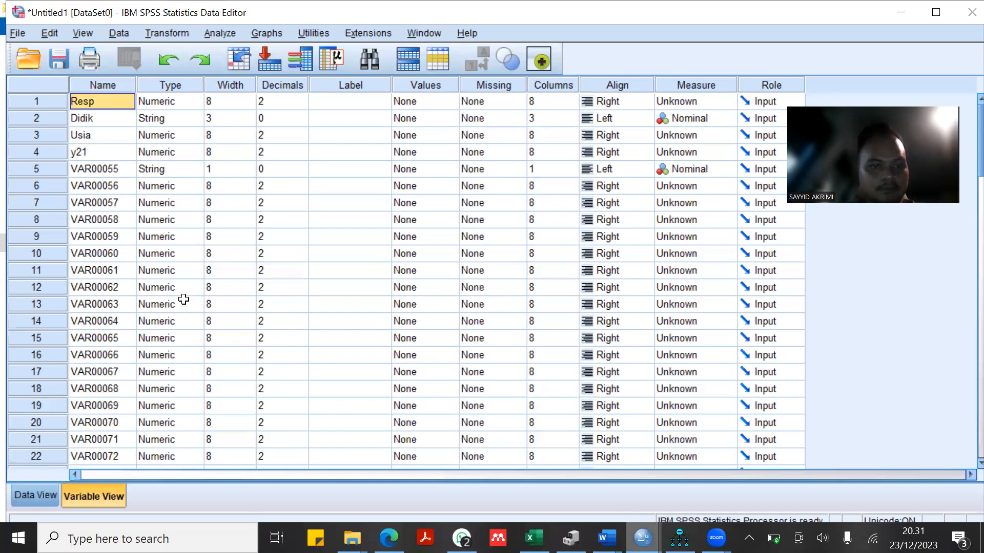
# Return to the Excel Data sheet and copy the header names from Didik in F2 through X2 at the end of the row.
pyautogui.hotkey('alt', 'Tab')
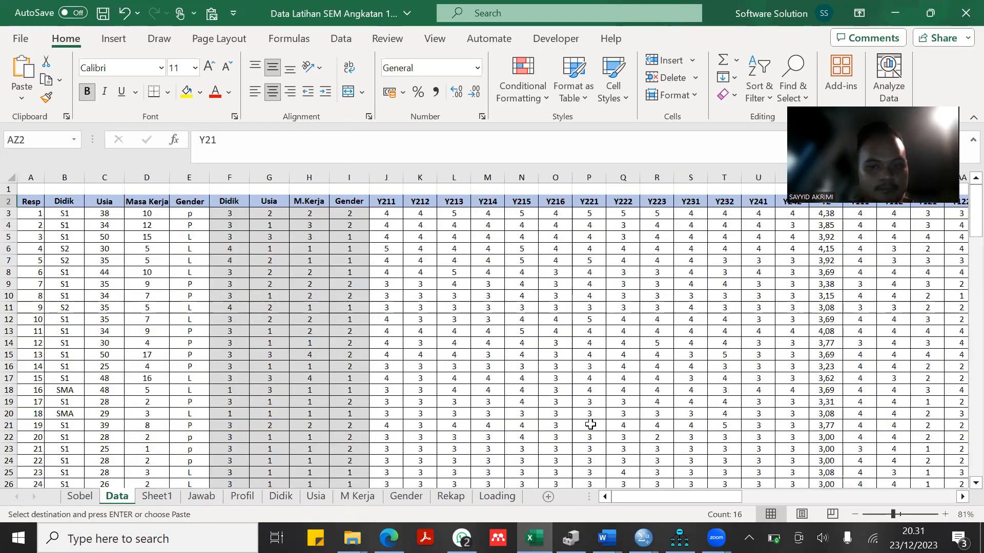
pyautogui.click(691, 272)
pyautogui.hscroll(3, 692, 272)
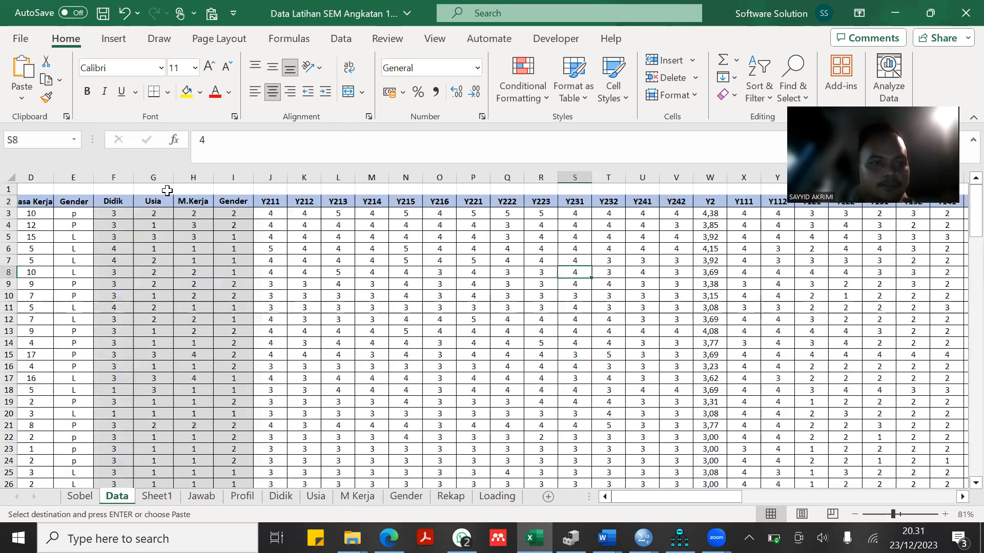
pyautogui.hscroll(-1, 167, 191)
pyautogui.click(141, 200)
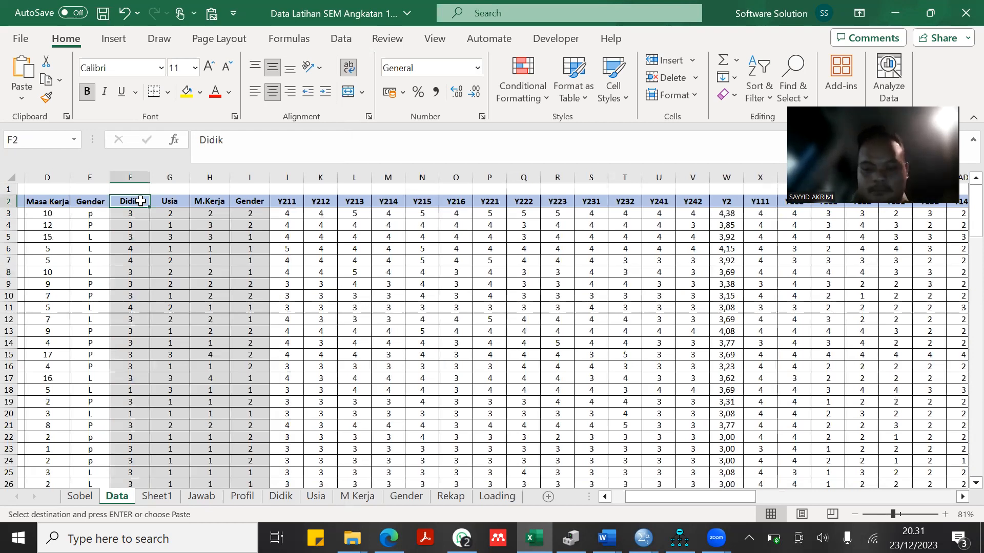
pyautogui.hotkey('ctrl', 'shift', 'Right')
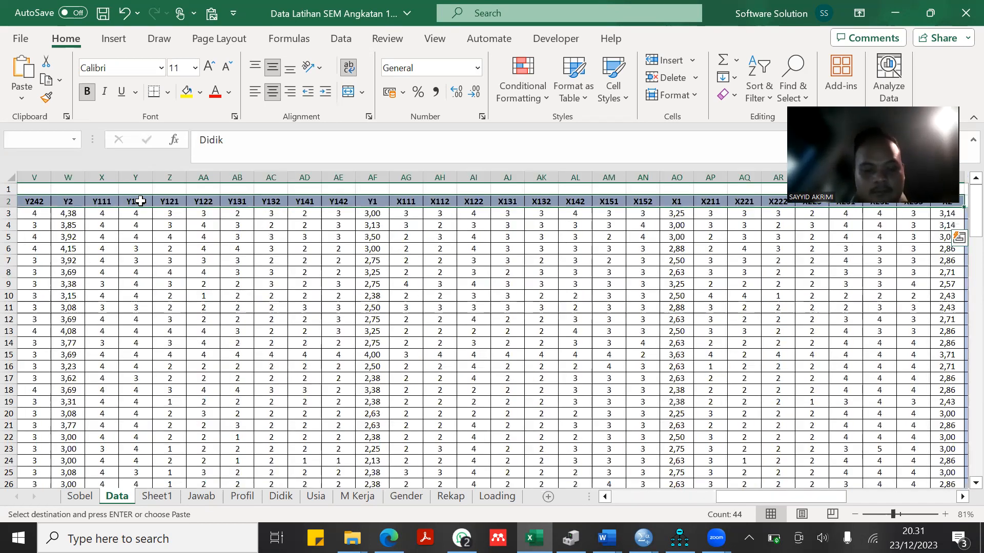
pyautogui.hotkey('ctrl', 'c')
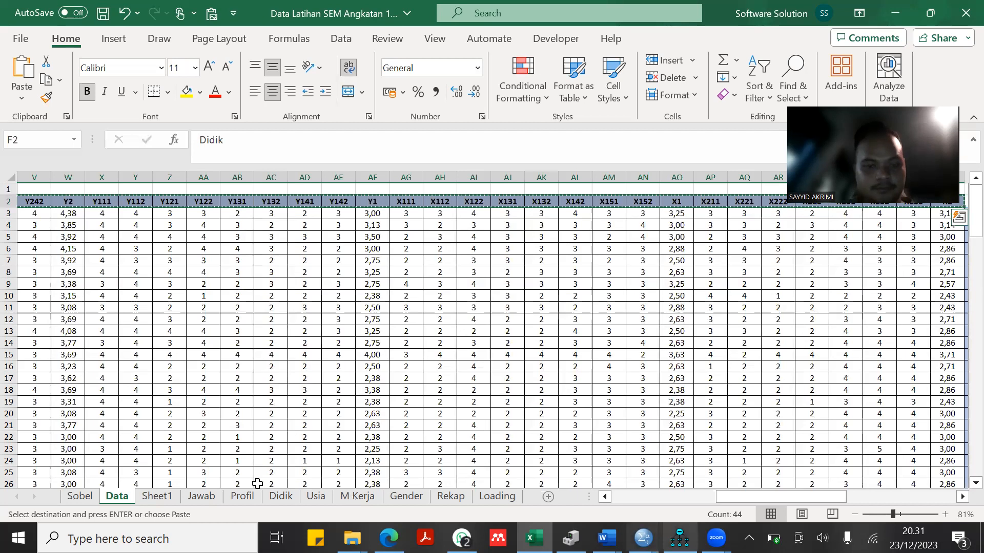
# Paste the copied header names into Sheet1 from cell E3 as transposed values.
pyautogui.hotkey('ctrl', 'pagedown')
pyautogui.click(244, 222)
pyautogui.hotkey('shift', 'F10')
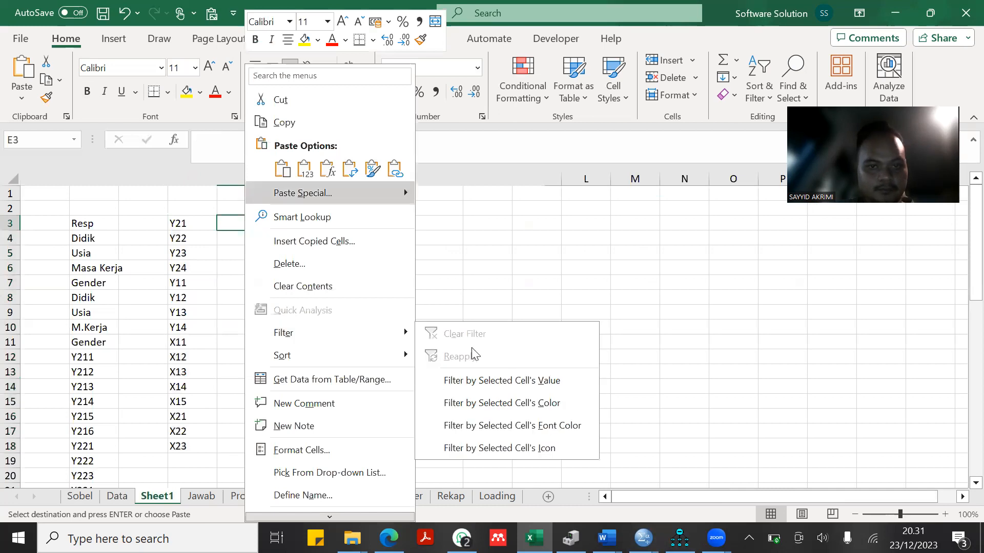
pyautogui.press('Return')
pyautogui.moveTo(333, 318); pyautogui.dragTo(506, 458)
pyautogui.click(506, 458)
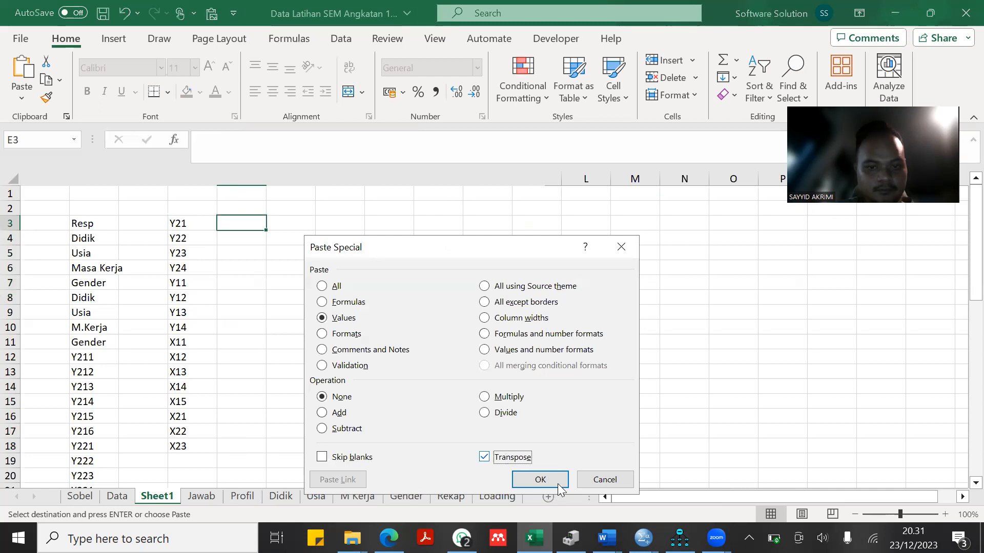
pyautogui.click(556, 482)
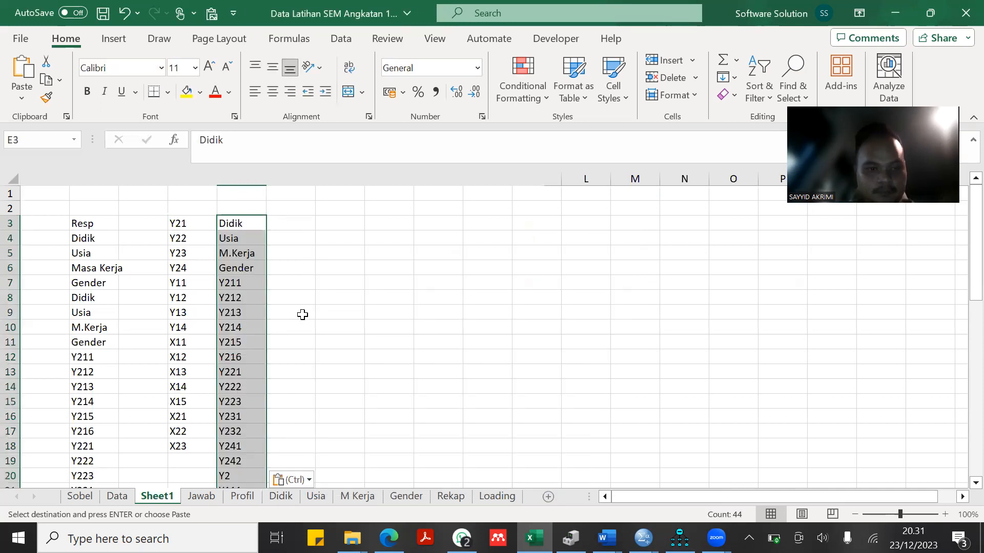
# Switch back to SPSS and rename the fourth and fifth variables as Y211 and Y212.
pyautogui.click(895, 14)
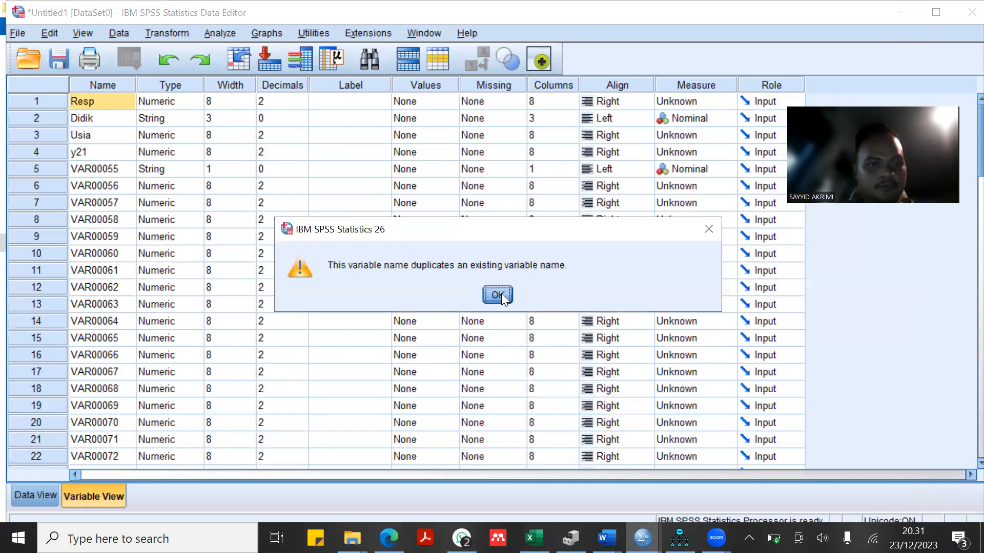
pyautogui.click(501, 293)
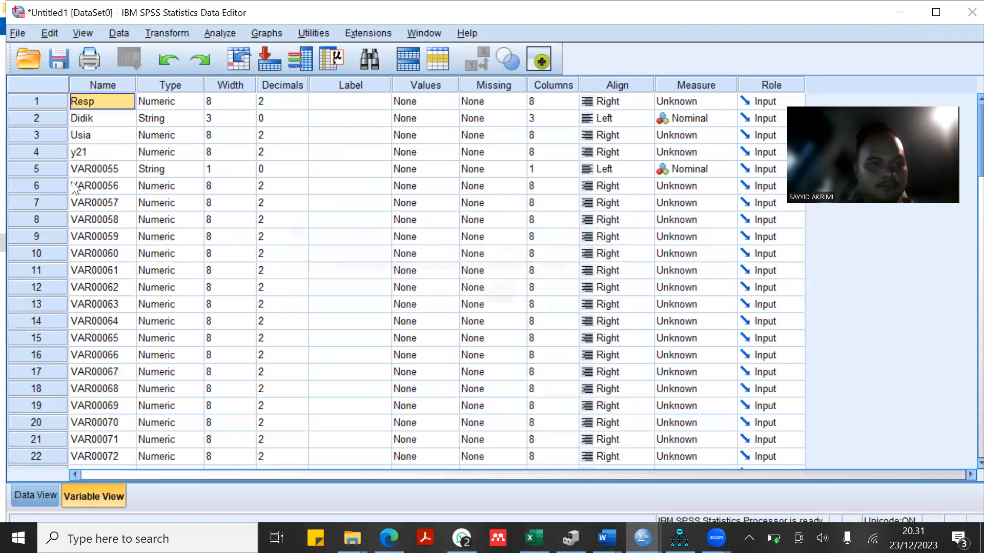
pyautogui.click(102, 150)
pyautogui.doubleClick(102, 151)
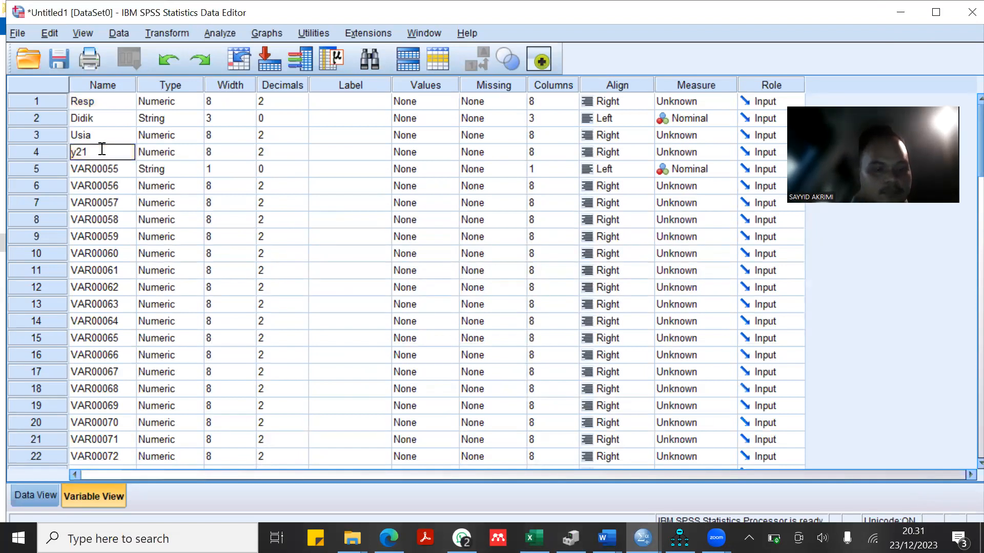
pyautogui.write('Y211')
pyautogui.press('Return')
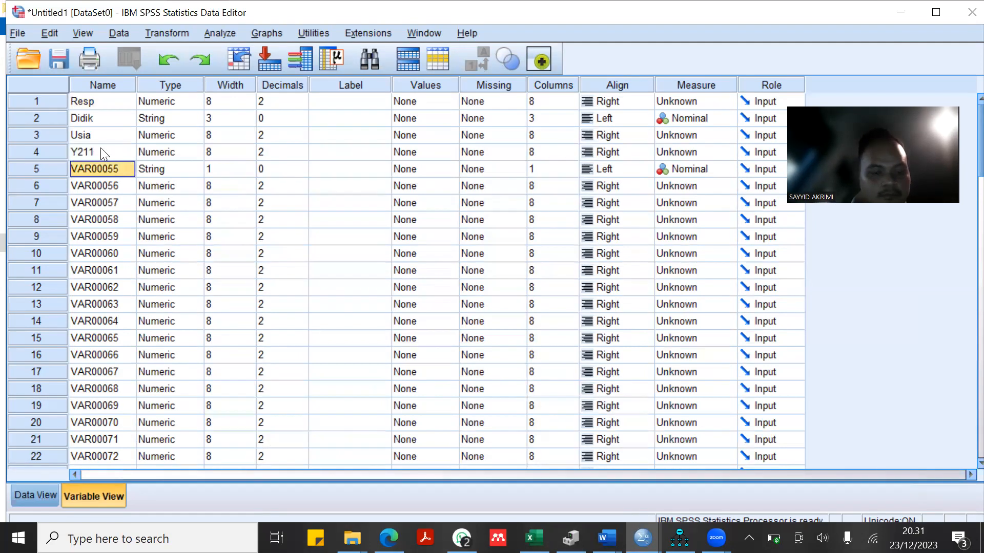
pyautogui.write('Y212')
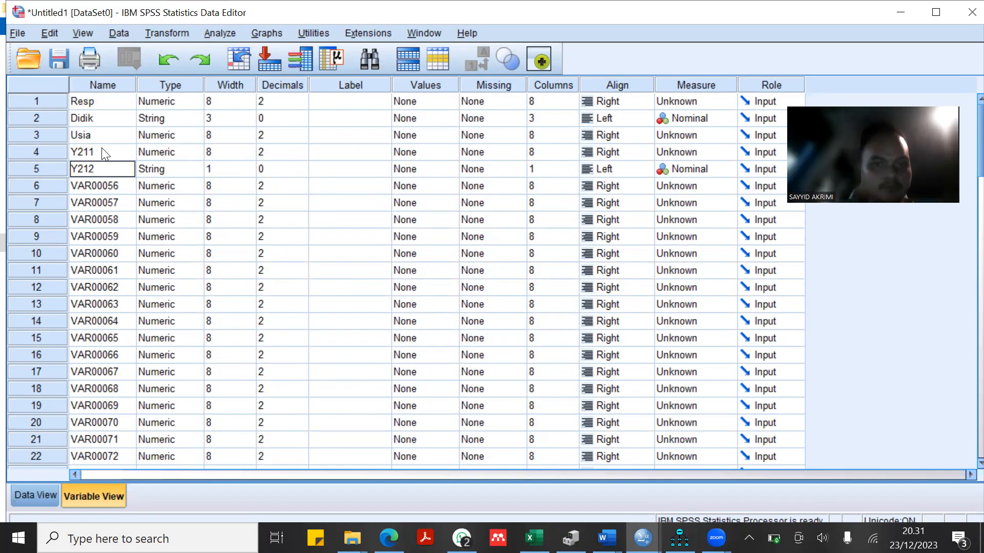
pyautogui.press('Return')
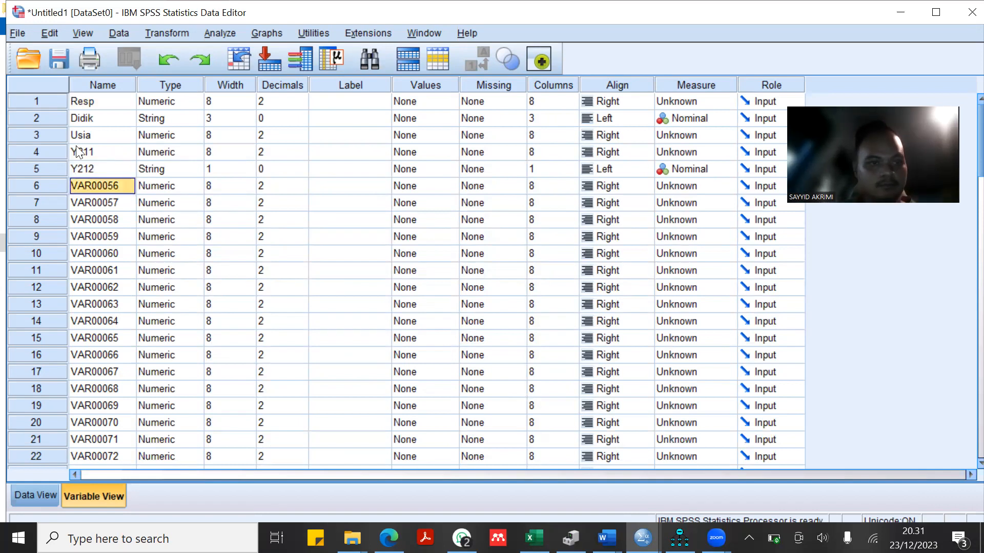
pyautogui.press('Up')
pyautogui.press('Down')
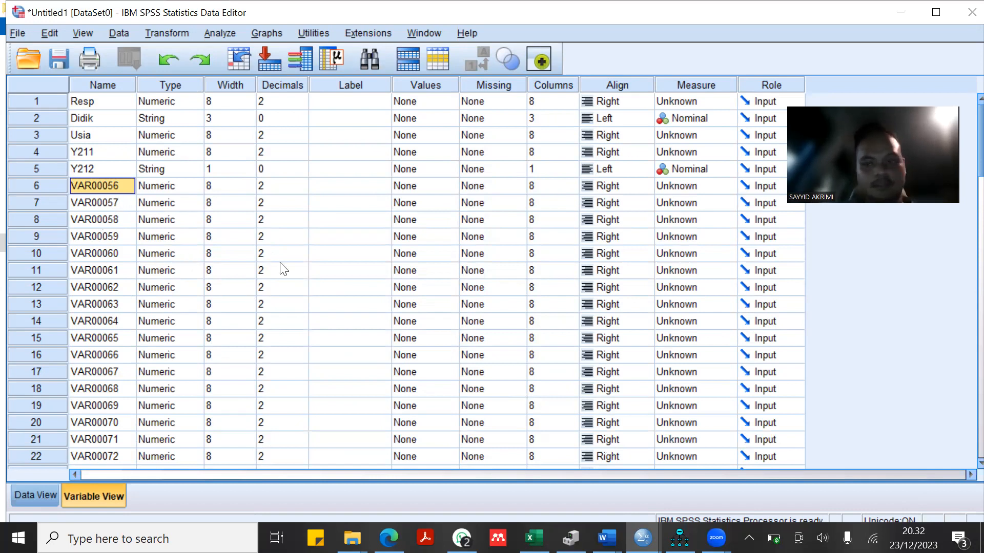
pyautogui.press('Down')
pyautogui.scroll(-9, 282, 269)
pyautogui.scroll(9, 281, 269)
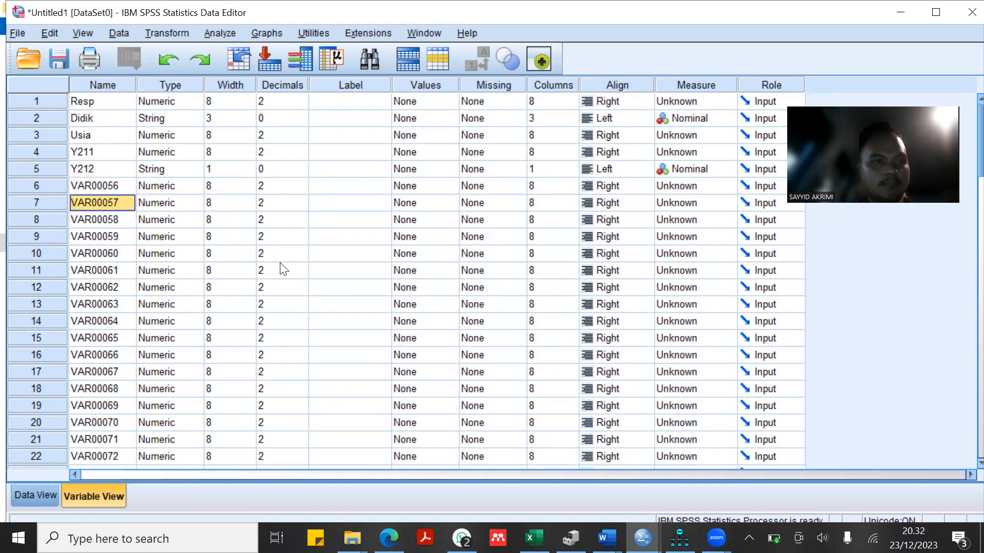
pyautogui.press('Down')
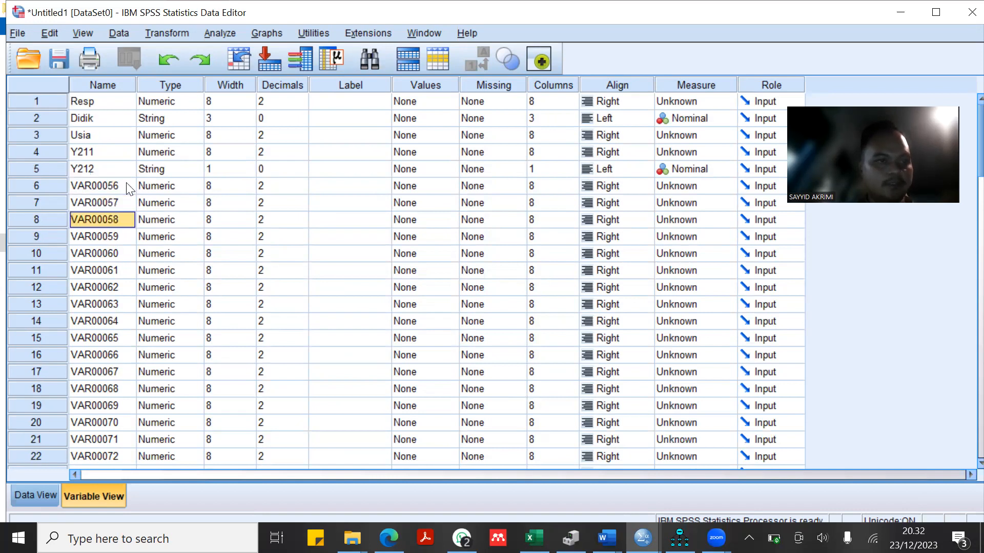
pyautogui.click(128, 185)
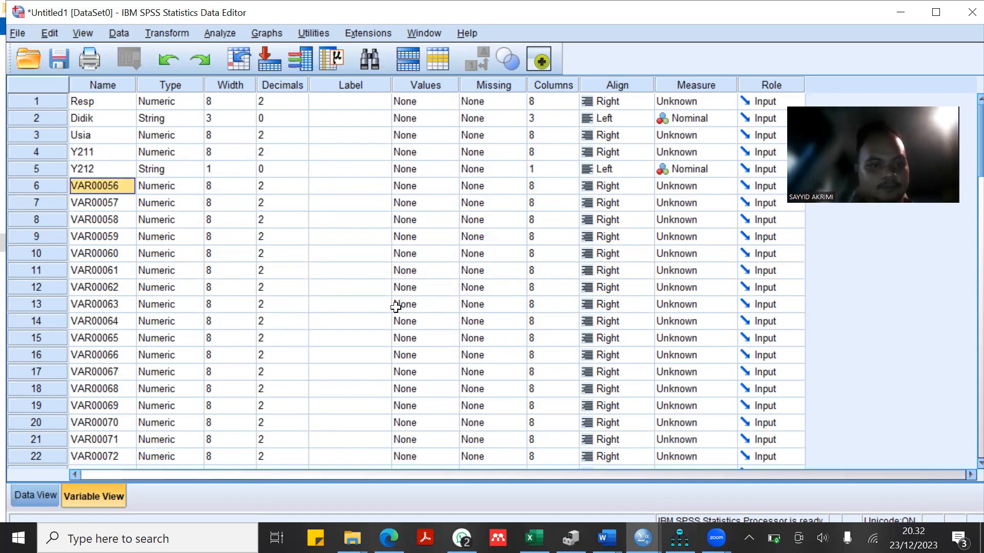
# Return to Sheet1 in Excel, copy the names Y213 to X2 from E9:E46, and go back to SPSS.
pyautogui.hotkey('alt', 'Tab')
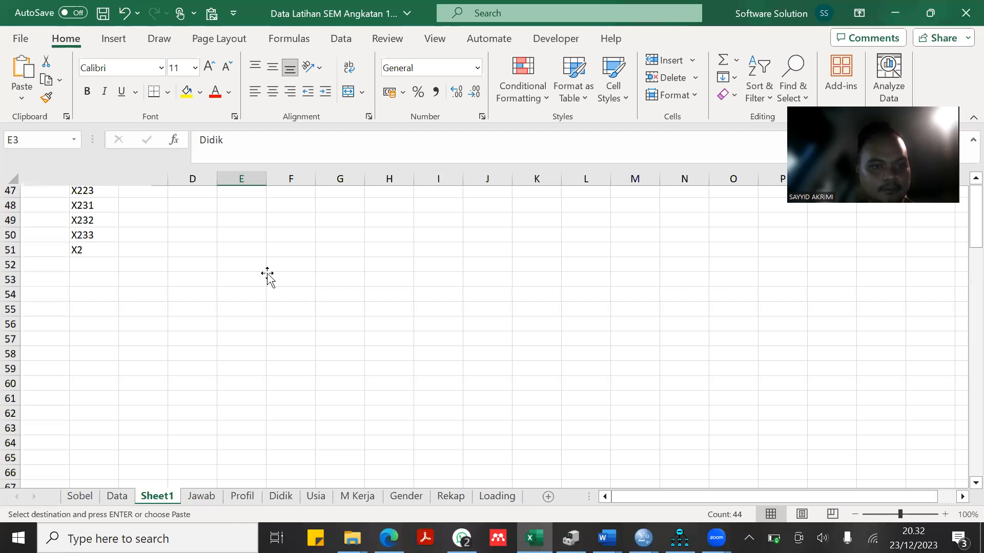
pyautogui.scroll(15, 256, 292)
pyautogui.moveTo(250, 311); pyautogui.dragTo(257, 456)
pyautogui.hotkey('ctrl', 'v')
pyautogui.click(880, 4)
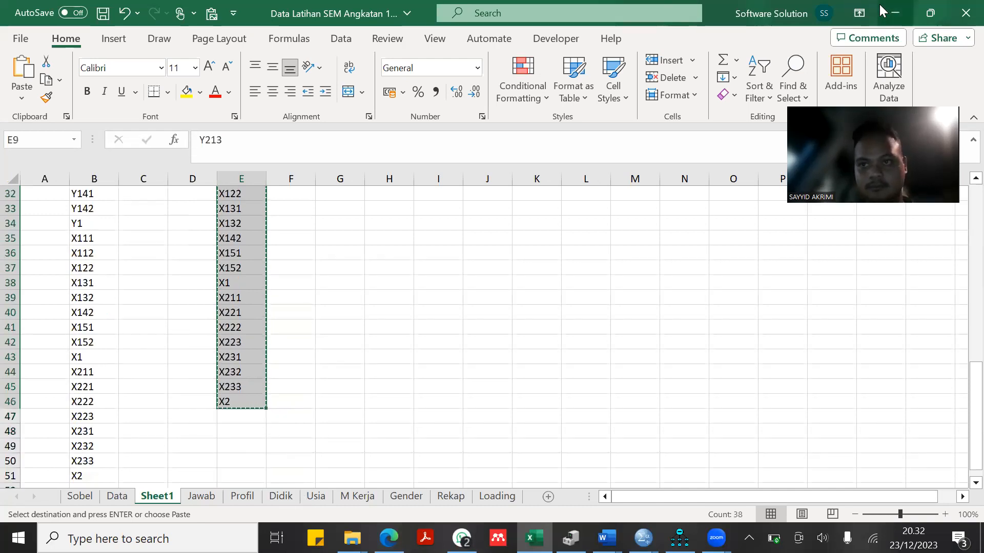
# Paste the copied names over the variable names starting at VAR00056, and display the data values under them.
pyautogui.click(104, 186)
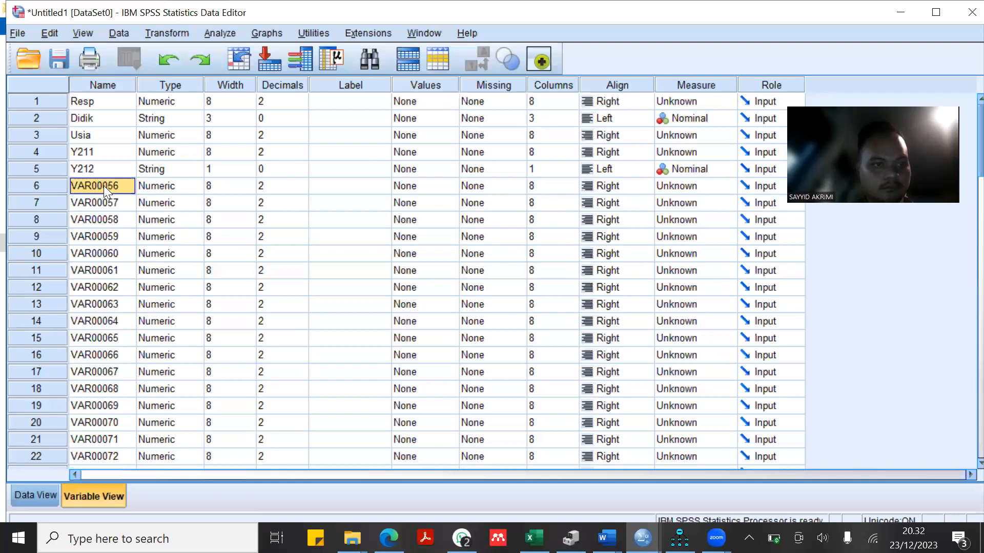
pyautogui.hotkey('ctrl', 'v')
pyautogui.scroll(-3, 261, 295)
pyautogui.scroll(1, 260, 295)
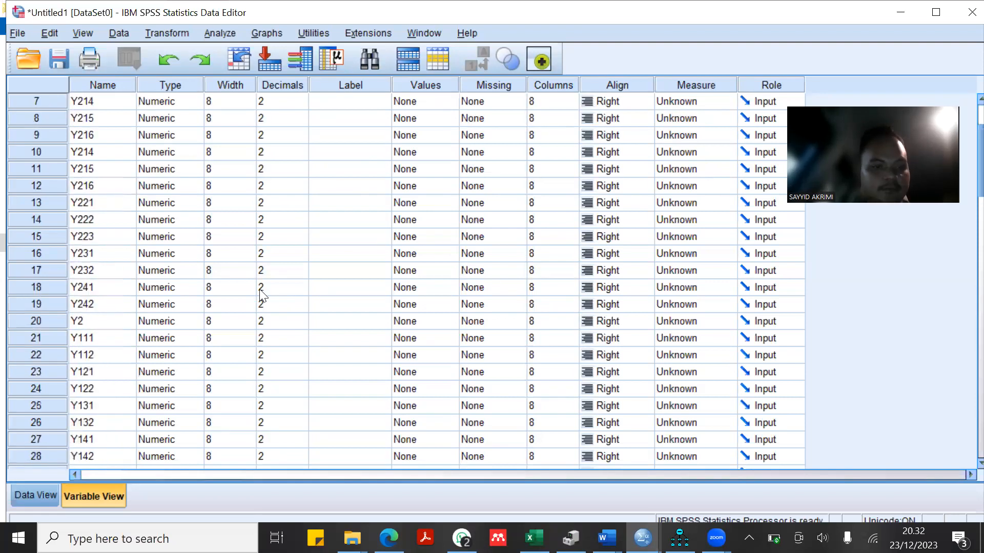
pyautogui.scroll(1, 287, 279)
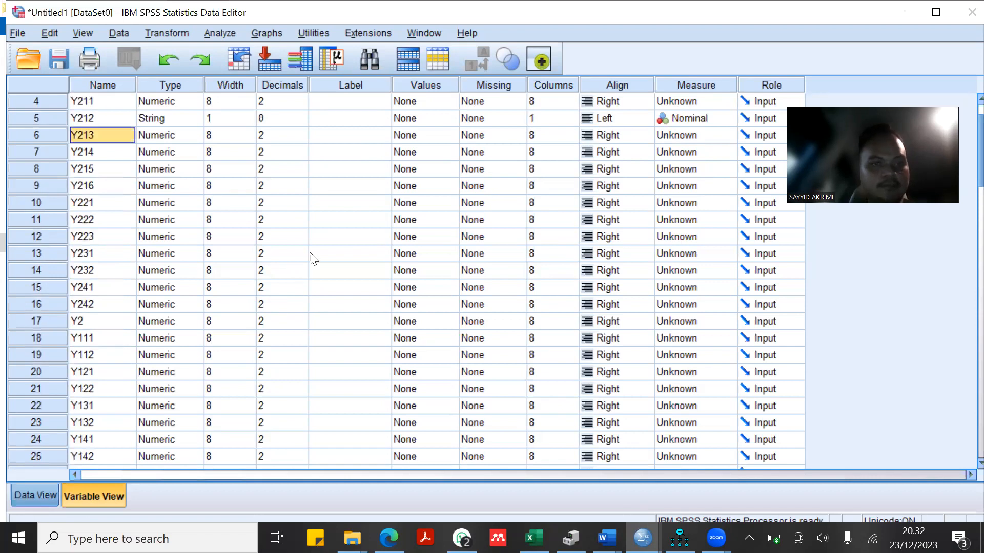
pyautogui.hotkey('ctrl', 't')
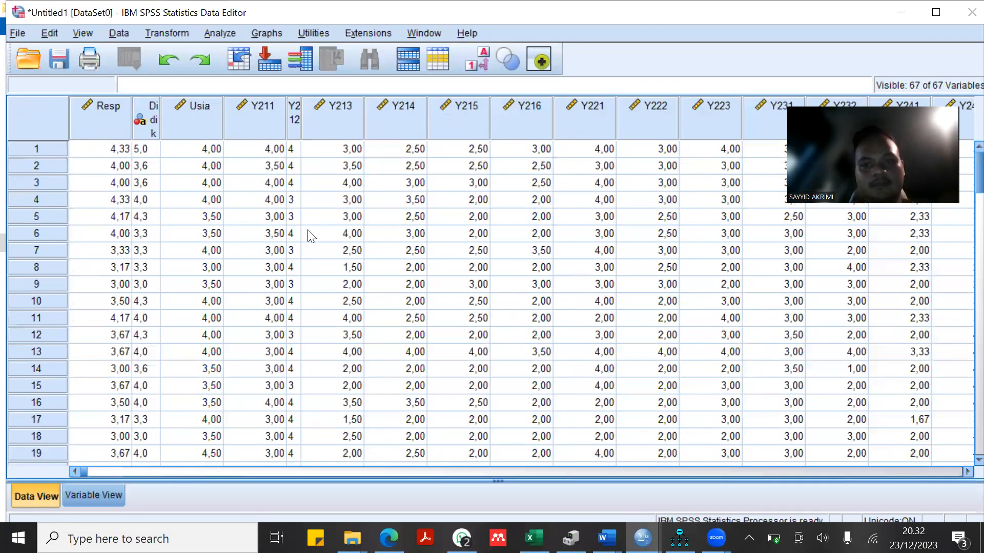
pyautogui.click(459, 233)
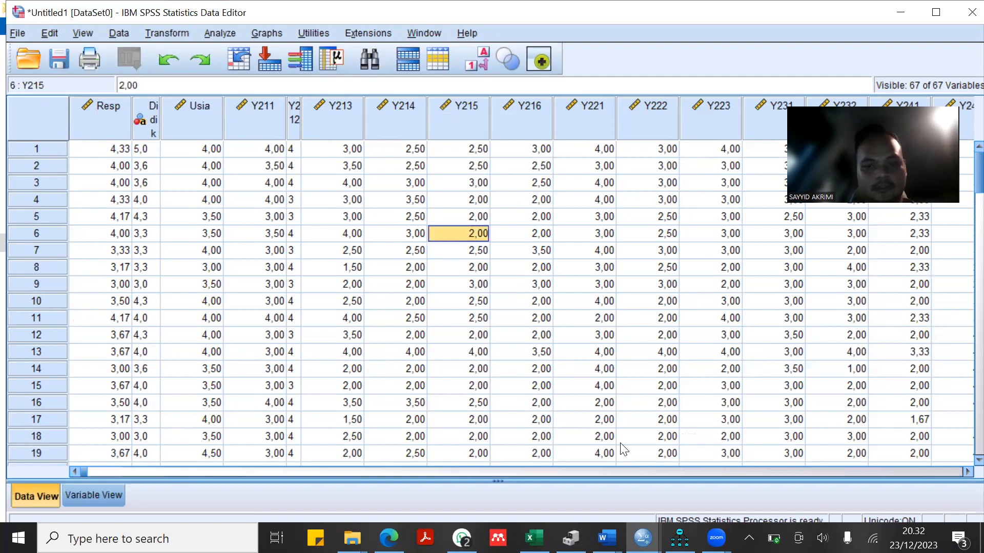
# View the log in the SPSS Output1 viewer, and locate IBM SPSS Amos among the analysis procedures.
pyautogui.click(642, 538)
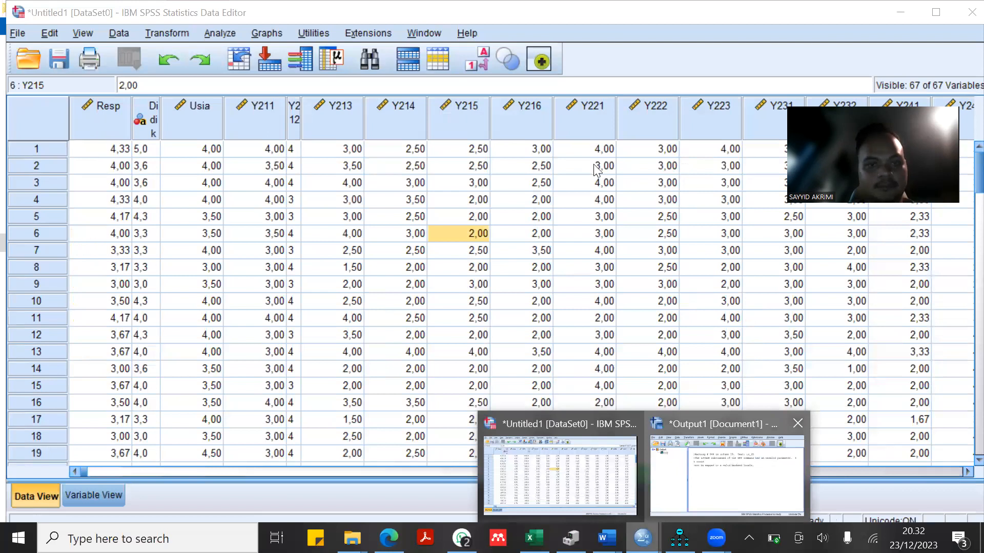
pyautogui.click(725, 490)
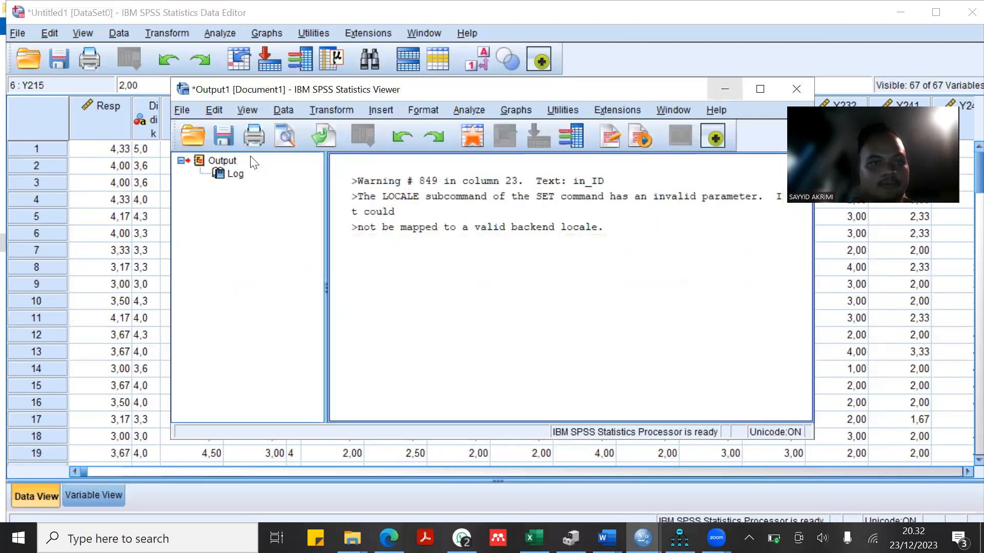
pyautogui.click(218, 21)
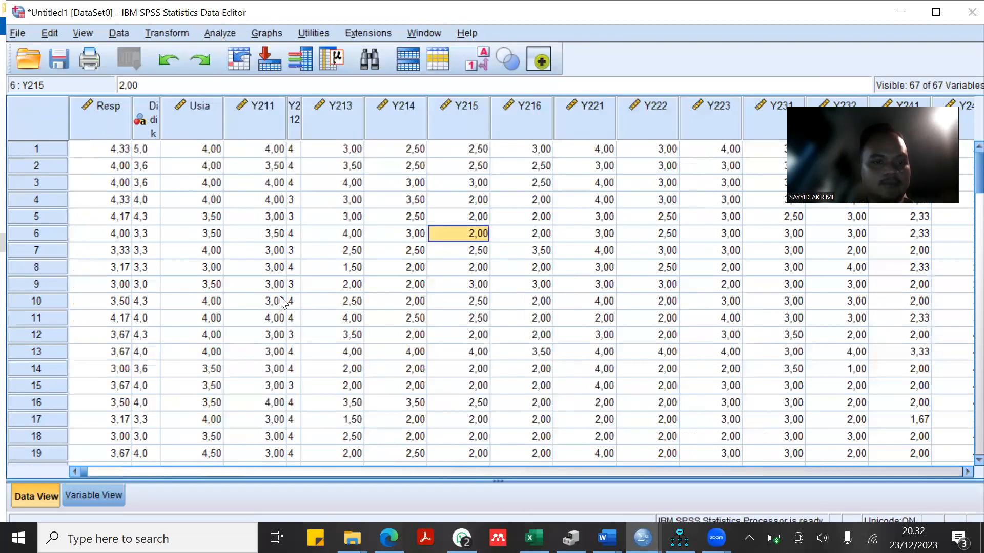
pyautogui.click(218, 33)
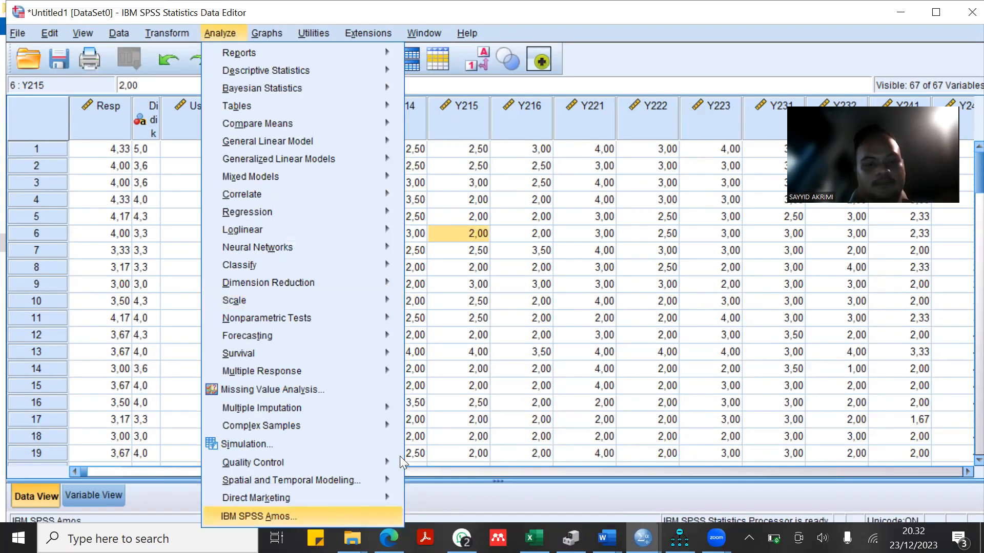
pyautogui.click(578, 321)
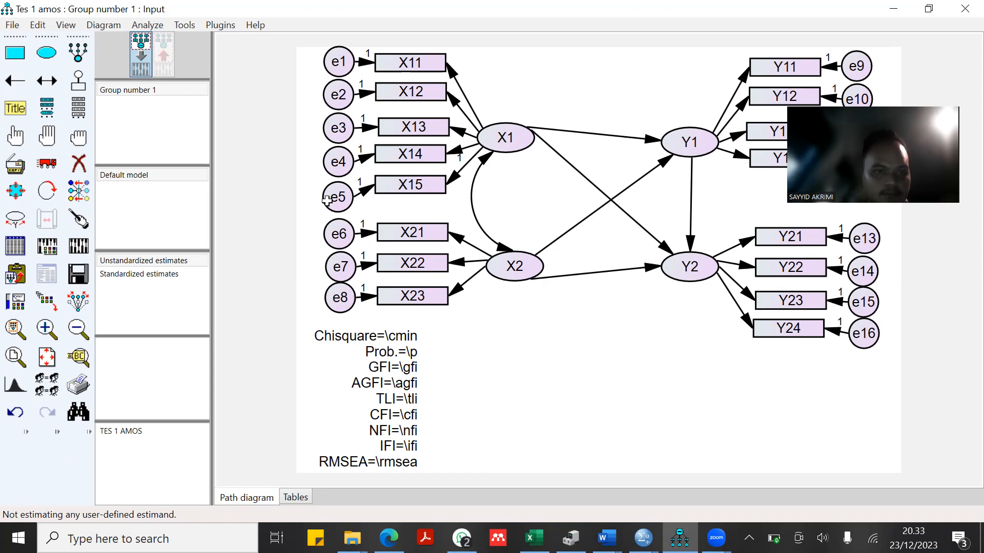
# Switch to Excel and review the respondent, item and indicator average columns on the Data sheet.
pyautogui.hotkey('alt', 'Tab')
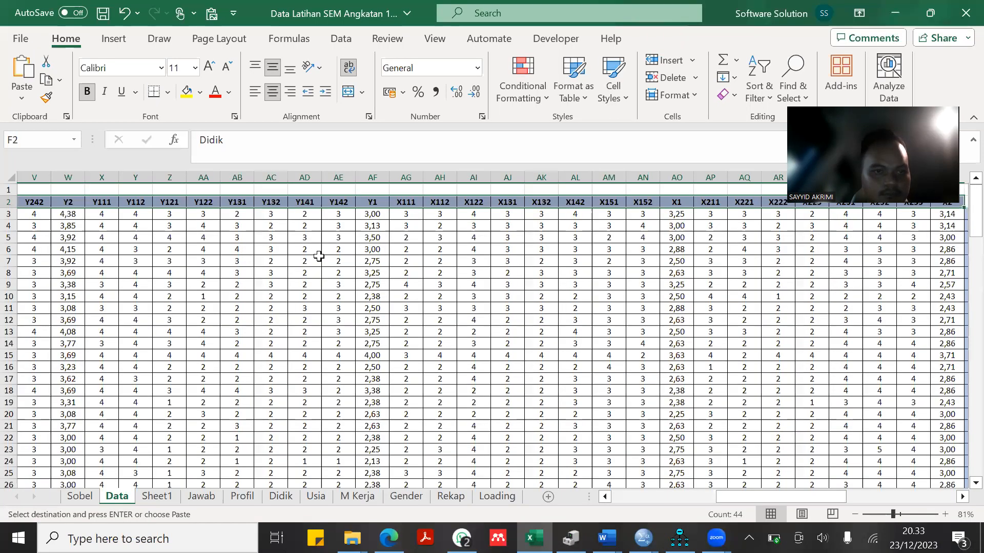
pyautogui.hscroll(-2, 319, 256)
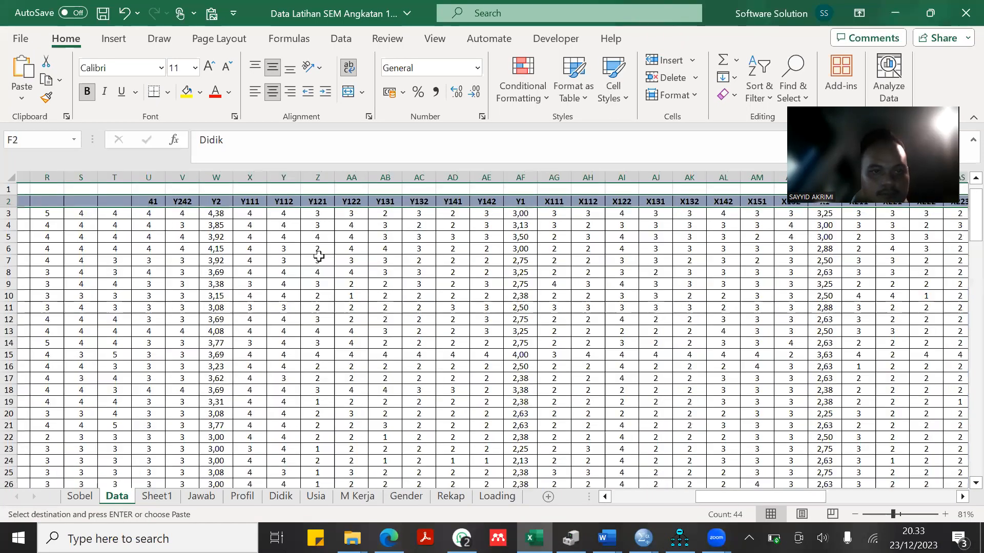
pyautogui.hscroll(-4, 319, 256)
pyautogui.hscroll(-4, 319, 256)
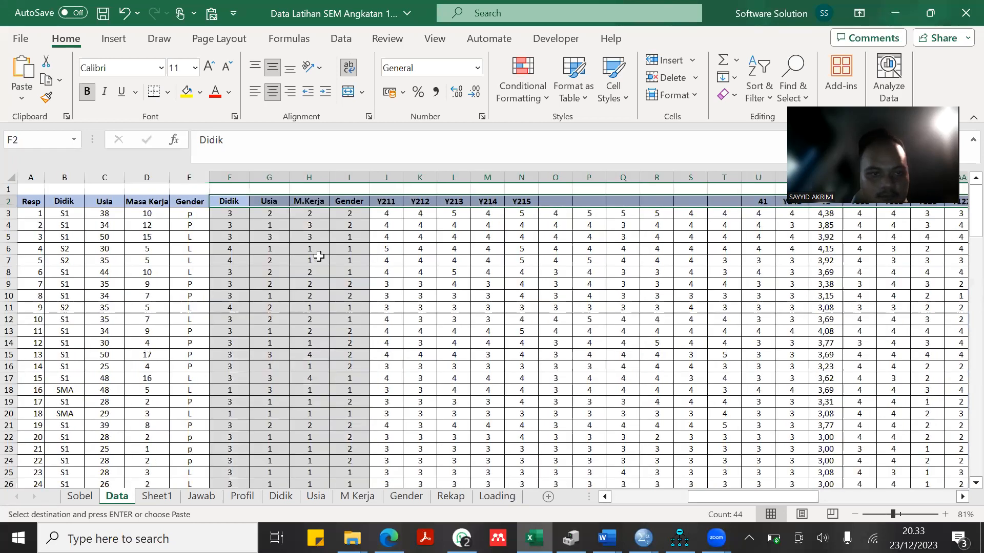
pyautogui.hscroll(6, 319, 256)
pyautogui.scroll(-2, 319, 257)
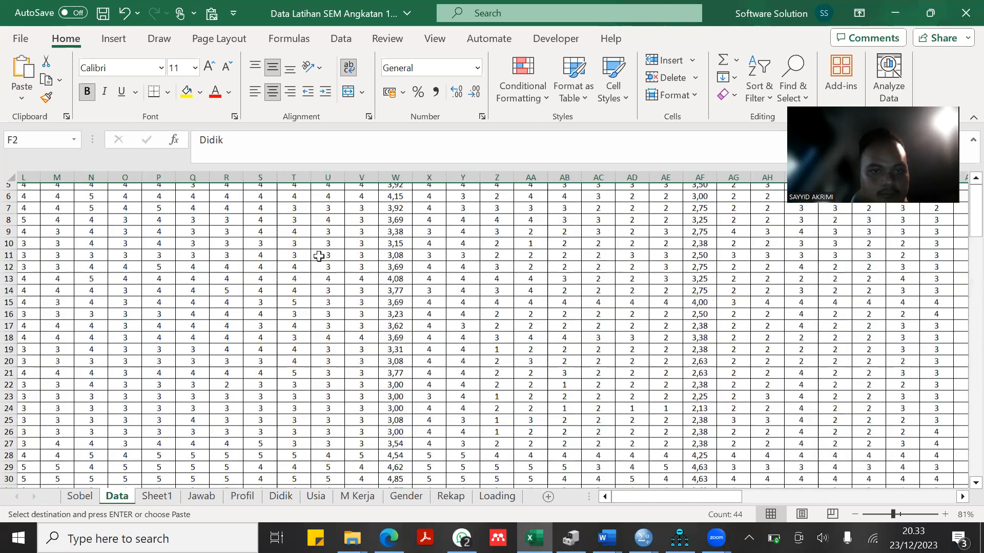
pyautogui.click(319, 256)
pyautogui.hscroll(-3, 319, 256)
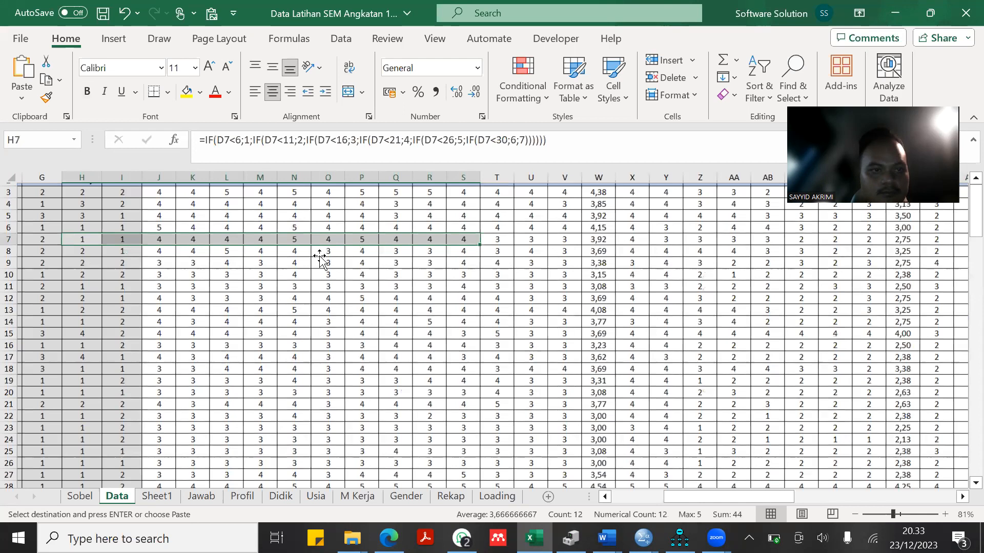
pyautogui.scroll(1, 319, 258)
pyautogui.hscroll(-3, 320, 257)
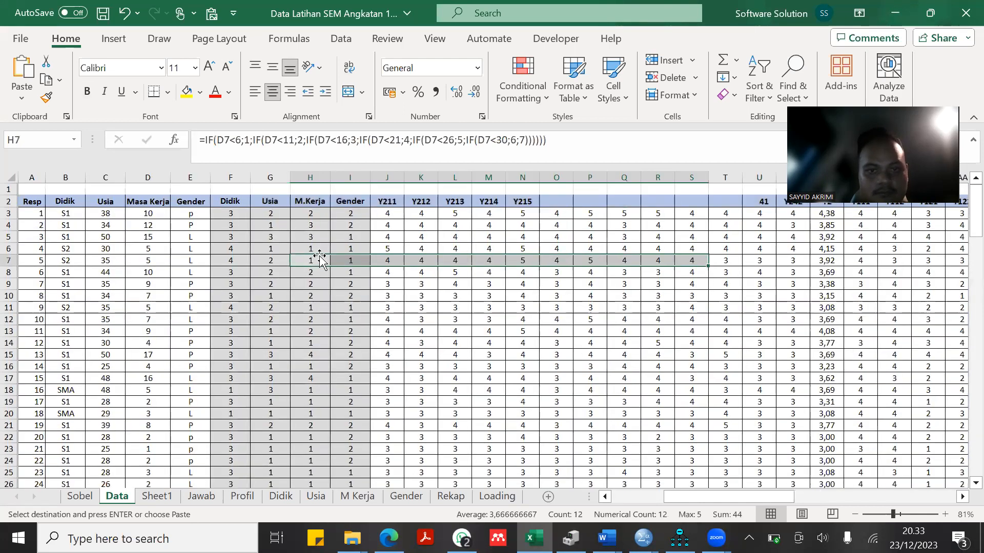
pyautogui.hscroll(3, 320, 258)
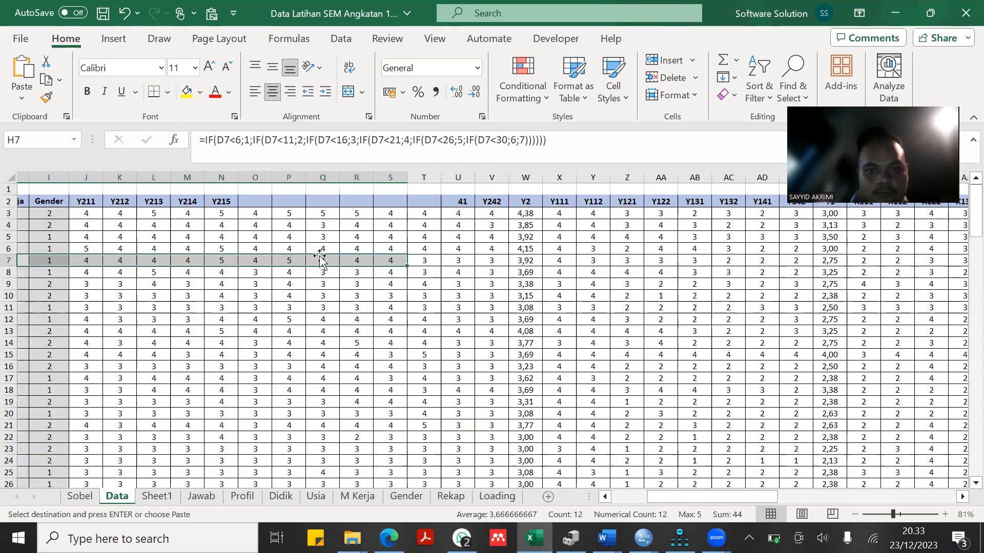
pyautogui.hscroll(4, 320, 258)
pyautogui.hscroll(8, 320, 258)
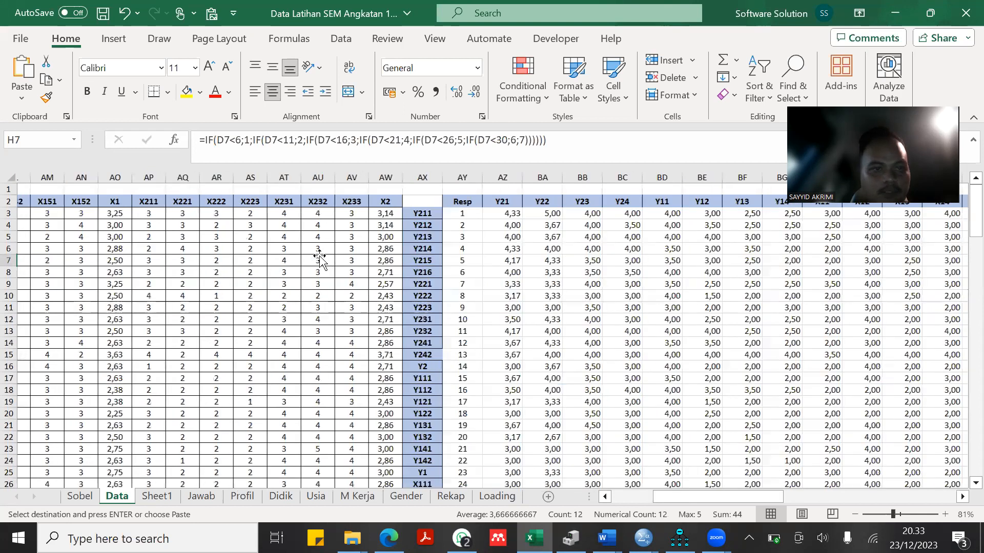
pyautogui.hscroll(4, 319, 258)
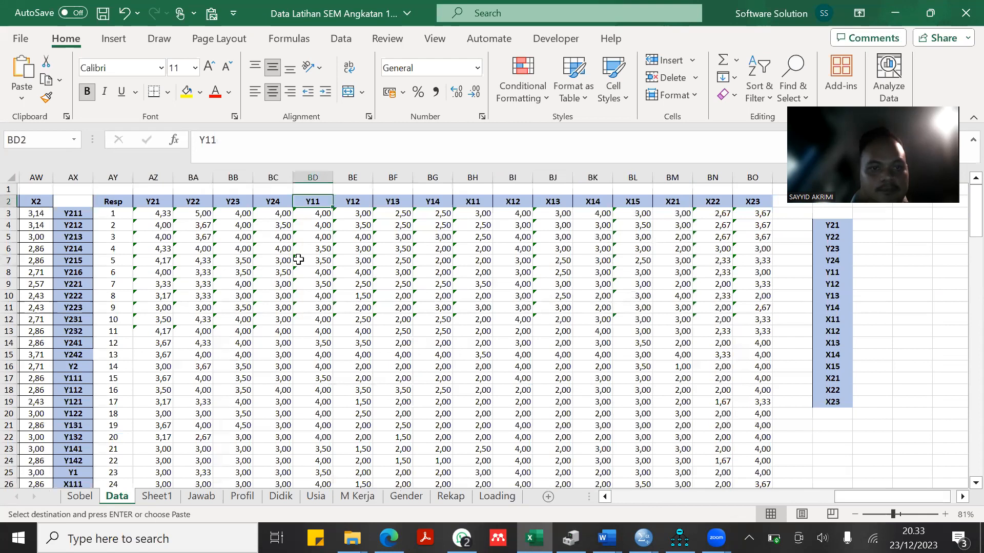
pyautogui.hscroll(-1, 298, 260)
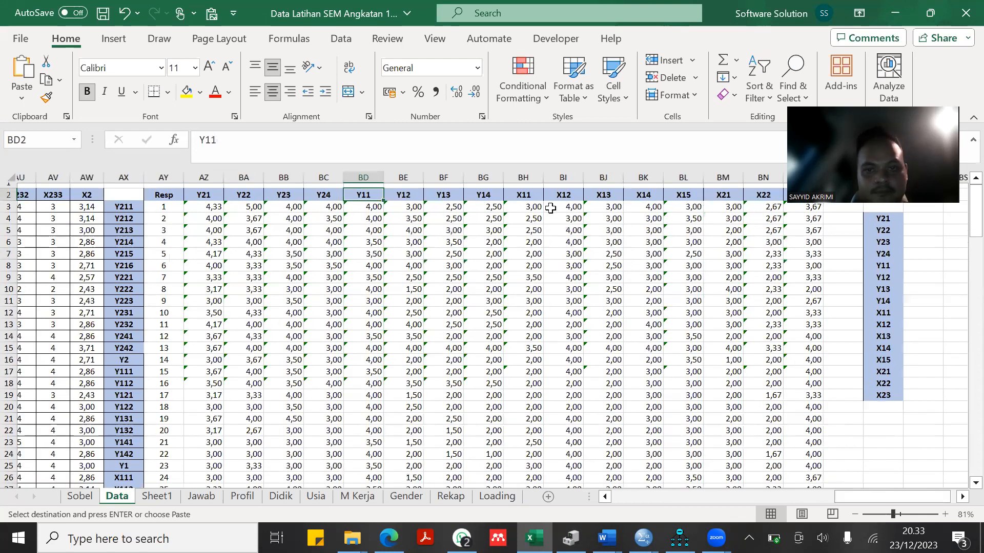
pyautogui.hscroll(-1, 550, 208)
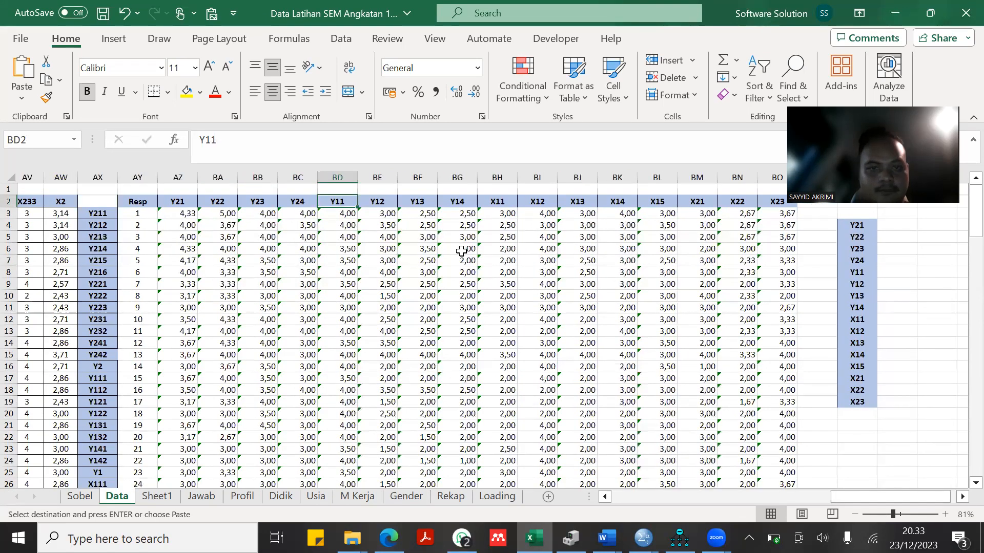
# Inspect the AVERAGE formula behind the first X11 value in BH3 and compare it with its source item columns.
pyautogui.press('Right')
pyautogui.press('Right')
pyautogui.press('Right')
pyautogui.press('Right')
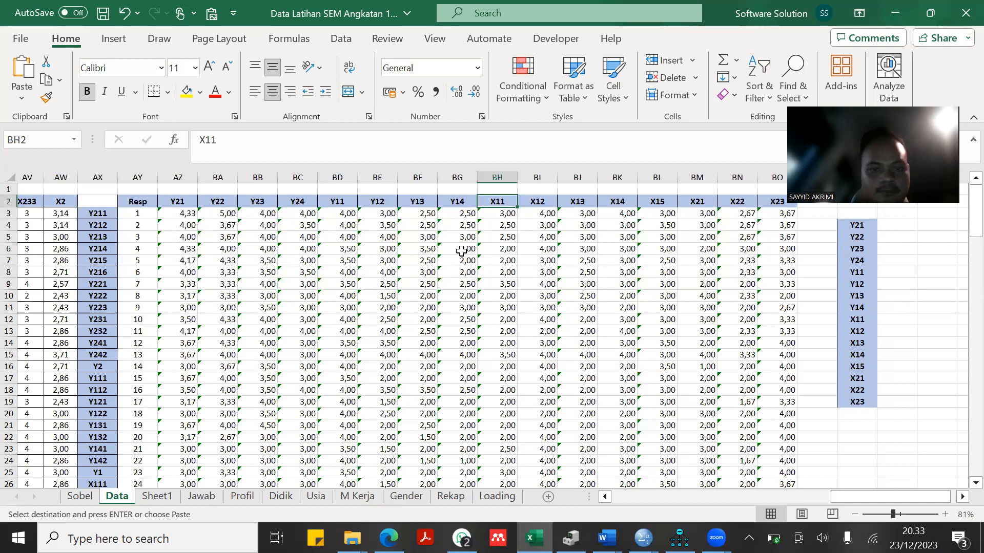
pyautogui.hscroll(-1, 499, 213)
pyautogui.click(501, 213)
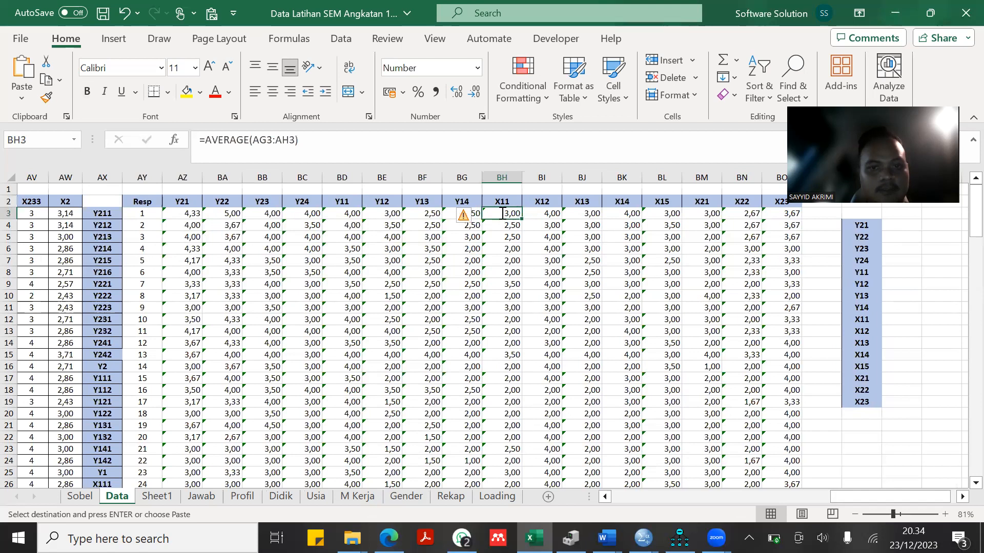
pyautogui.doubleClick(501, 213)
pyautogui.hscroll(-5, 351, 249)
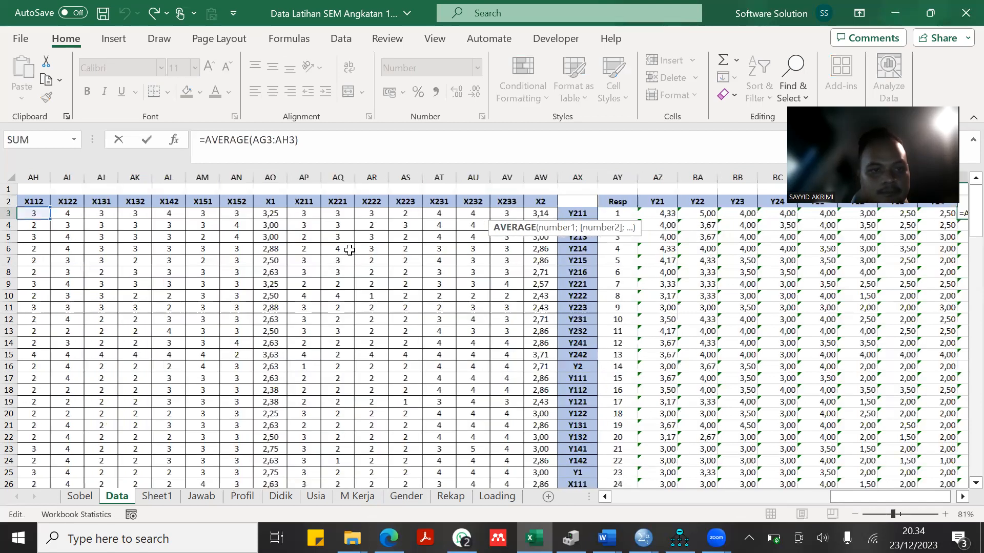
pyautogui.hscroll(-10, 349, 249)
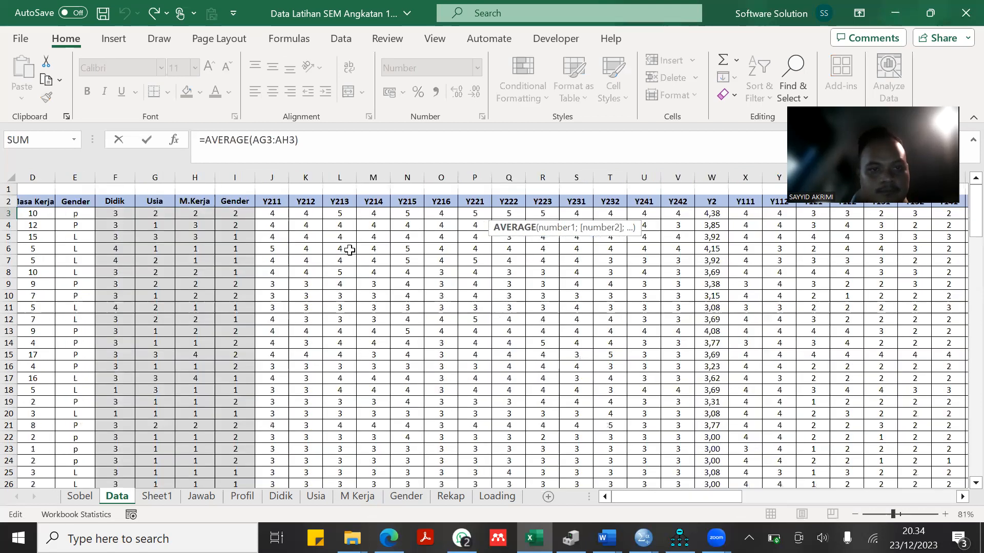
pyautogui.hscroll(12, 350, 249)
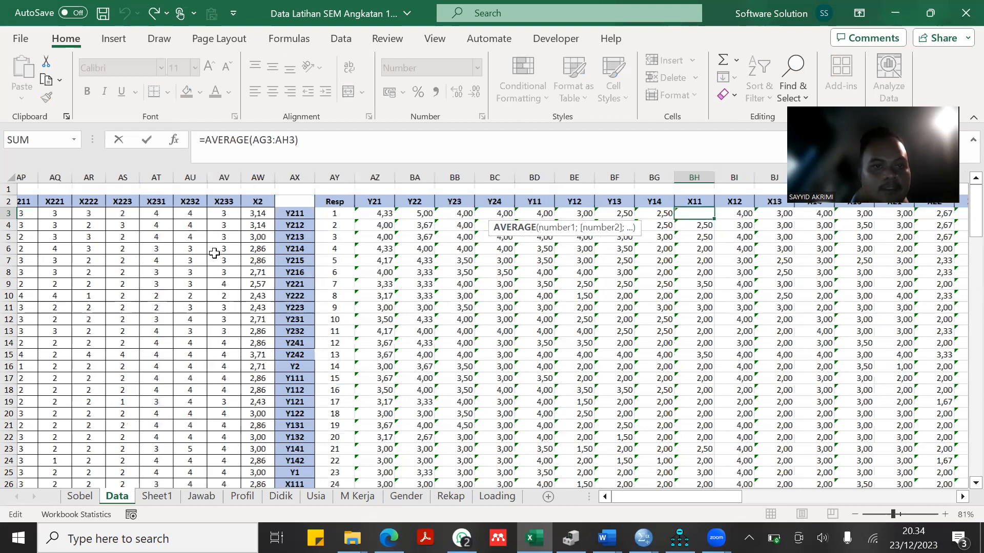
pyautogui.hscroll(4, 215, 252)
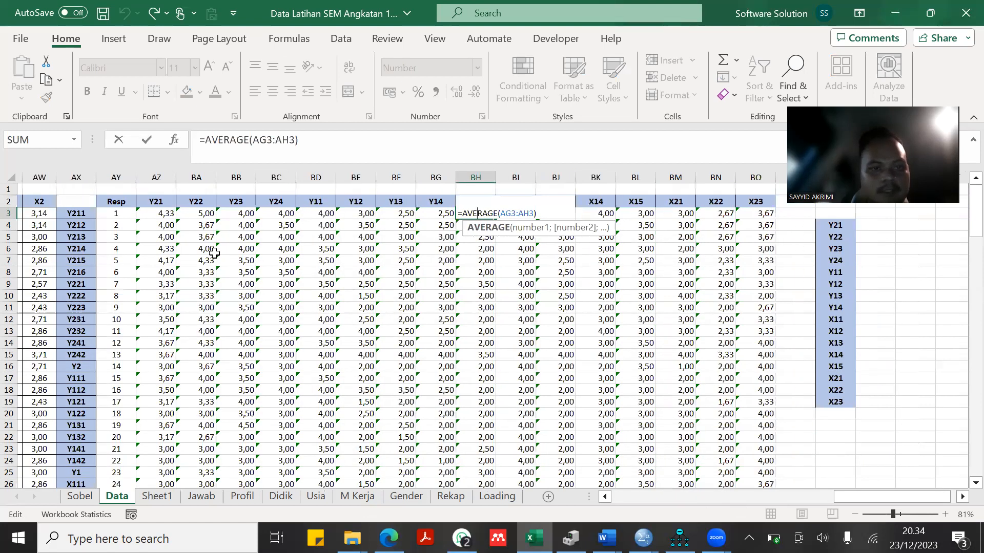
pyautogui.hscroll(-3, 214, 252)
pyautogui.hscroll(-4, 214, 253)
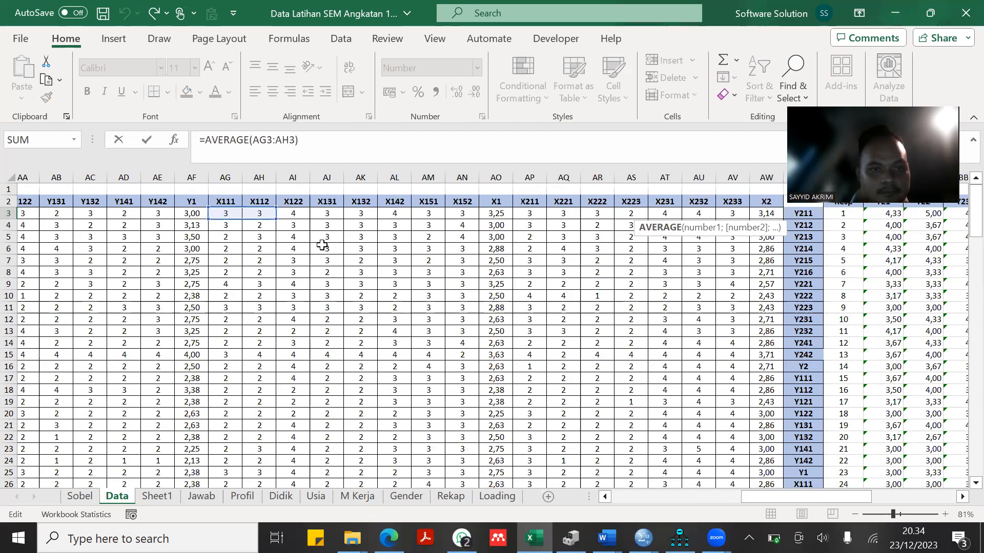
pyautogui.hscroll(7, 363, 264)
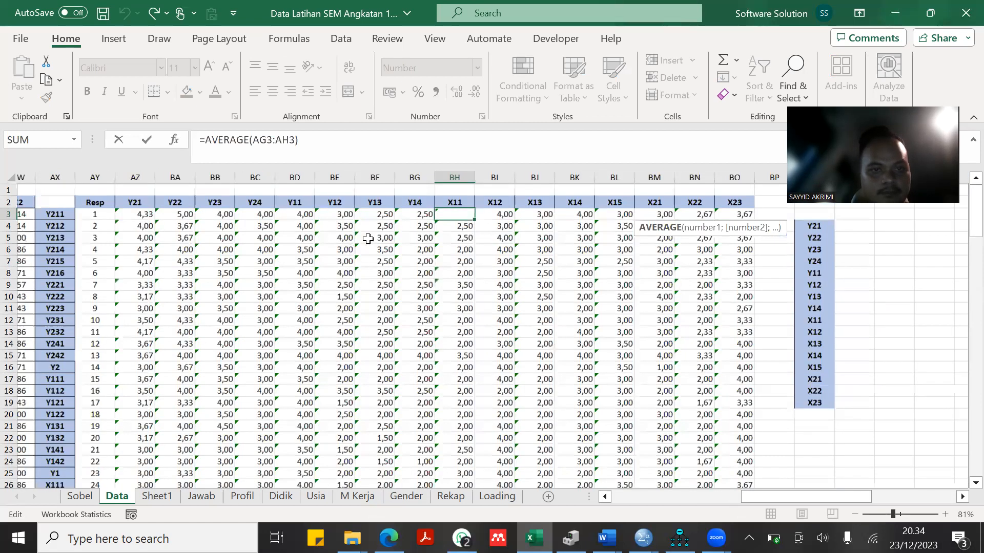
pyautogui.hscroll(1, 368, 239)
pyautogui.click(368, 237)
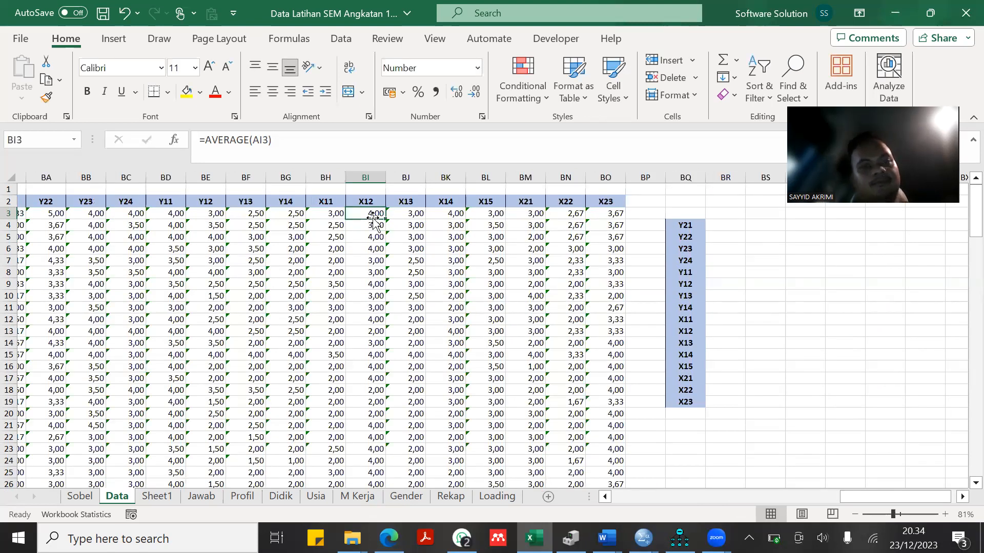
# Check the X12 averages down to their last row and return to the first one in BI3.
pyautogui.click(373, 215)
pyautogui.hotkey('ctrl', 'Down')
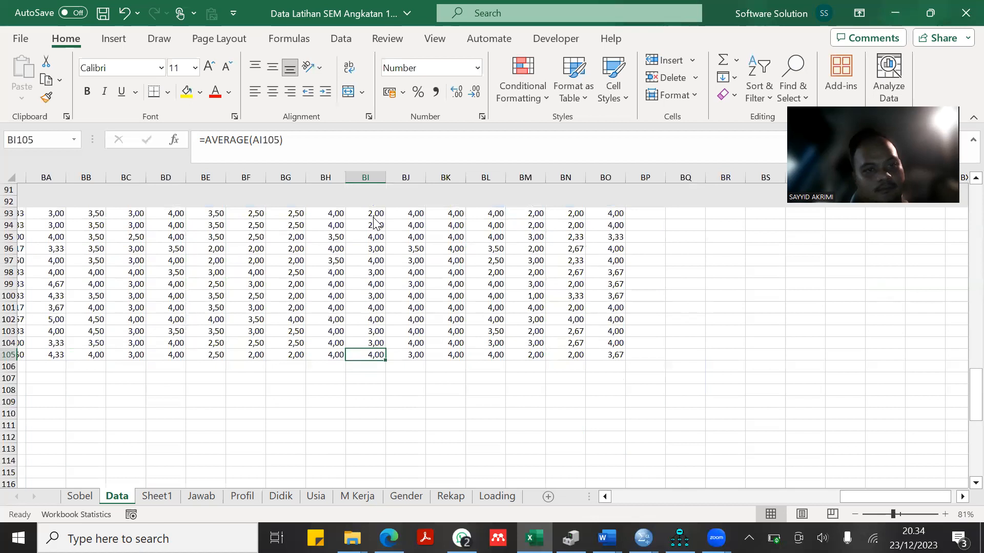
pyautogui.scroll(7, 373, 224)
pyautogui.scroll(20, 374, 223)
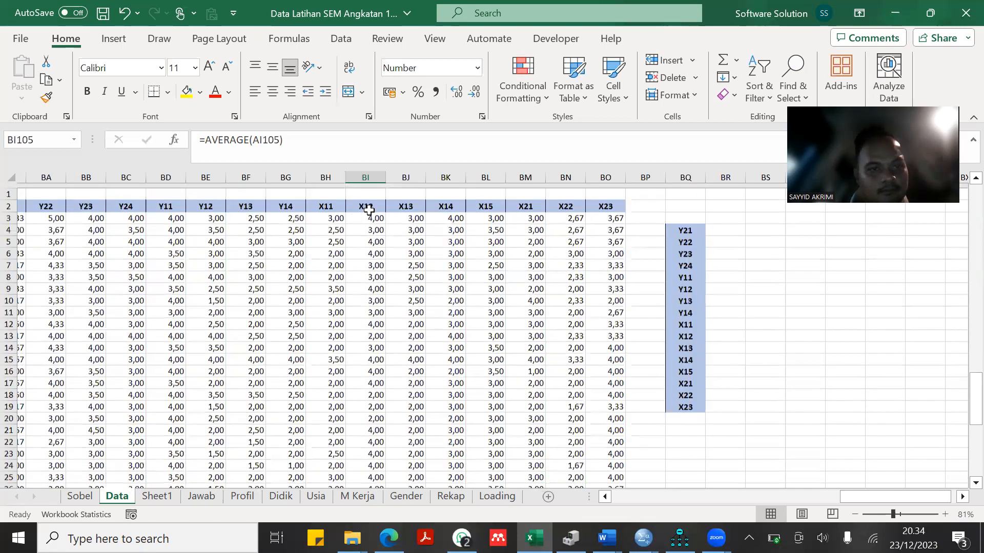
pyautogui.click(367, 215)
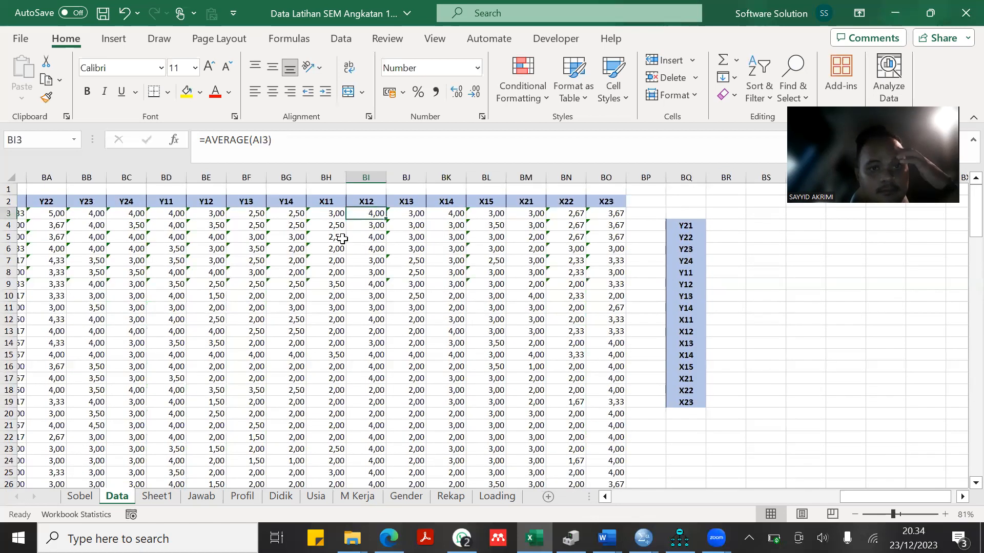
# Inspect the AVERAGE formula in BI3, trace it to its X122 source column, and leave the formula.
pyautogui.press('F2')
pyautogui.hscroll(-3, 341, 239)
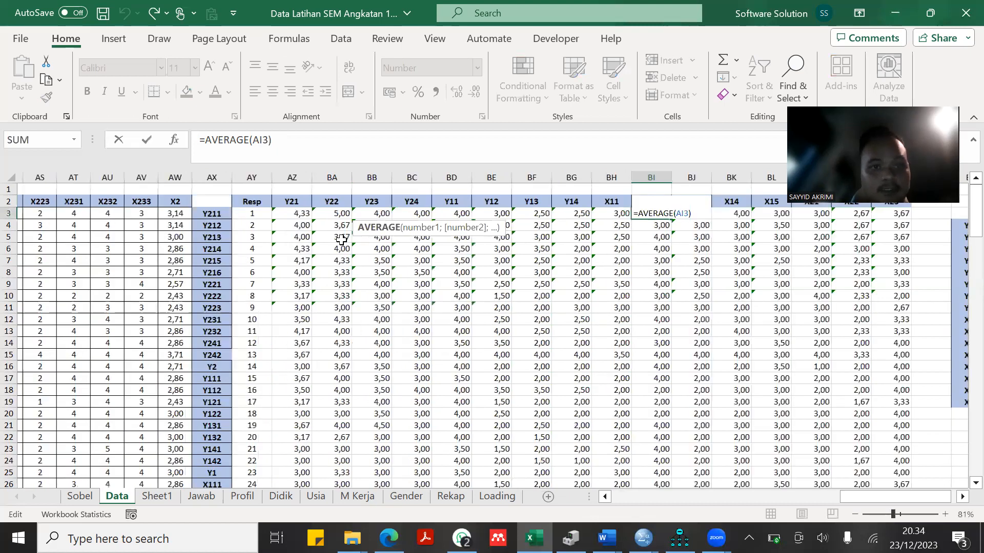
pyautogui.hscroll(-5, 342, 240)
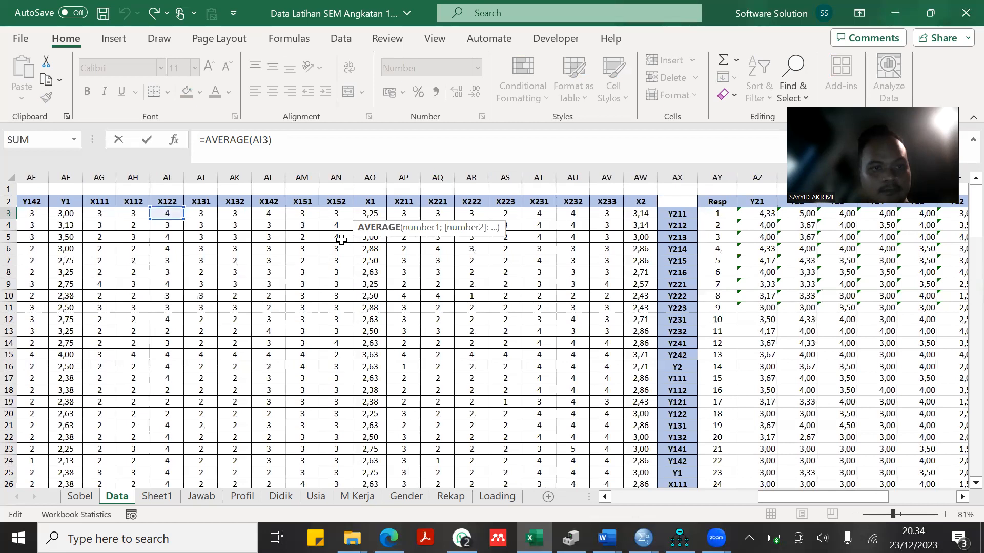
pyautogui.hscroll(-3, 341, 239)
pyautogui.hscroll(2, 342, 239)
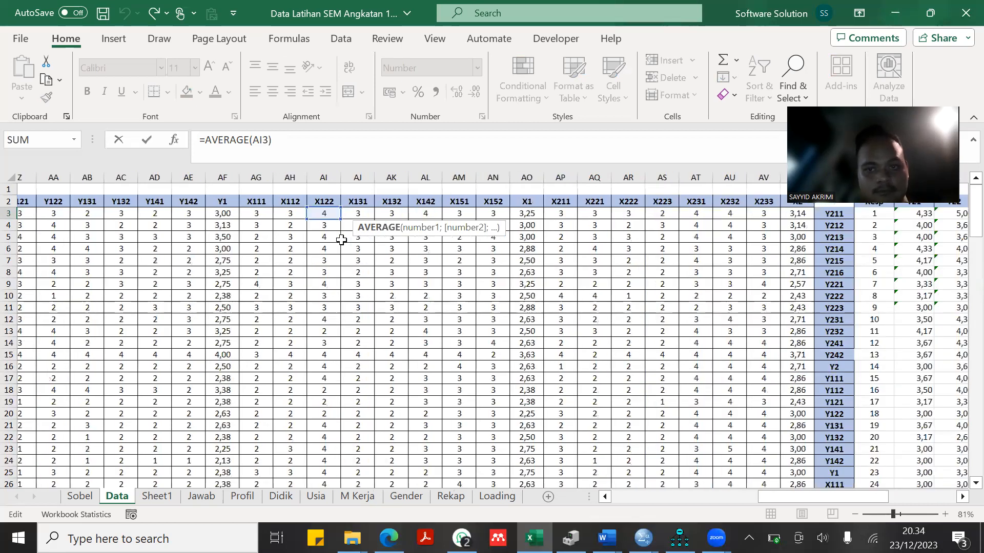
pyautogui.hscroll(2, 341, 239)
pyautogui.hscroll(3, 341, 239)
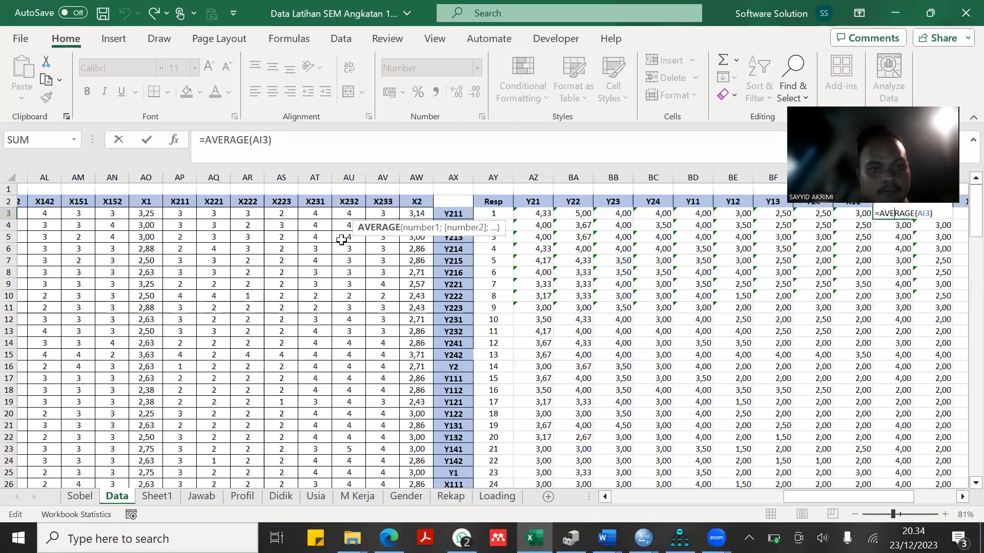
pyautogui.hscroll(-4, 341, 240)
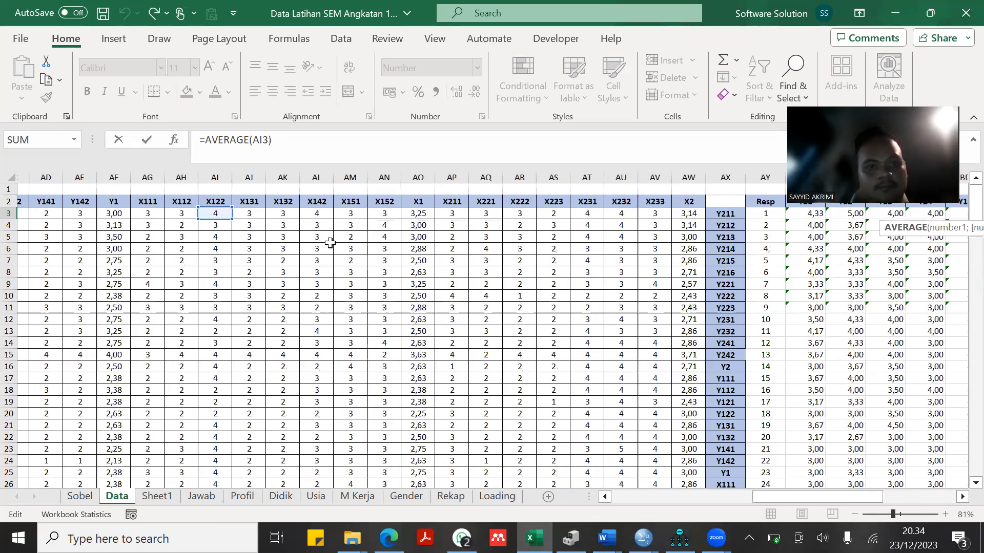
pyautogui.click(337, 249)
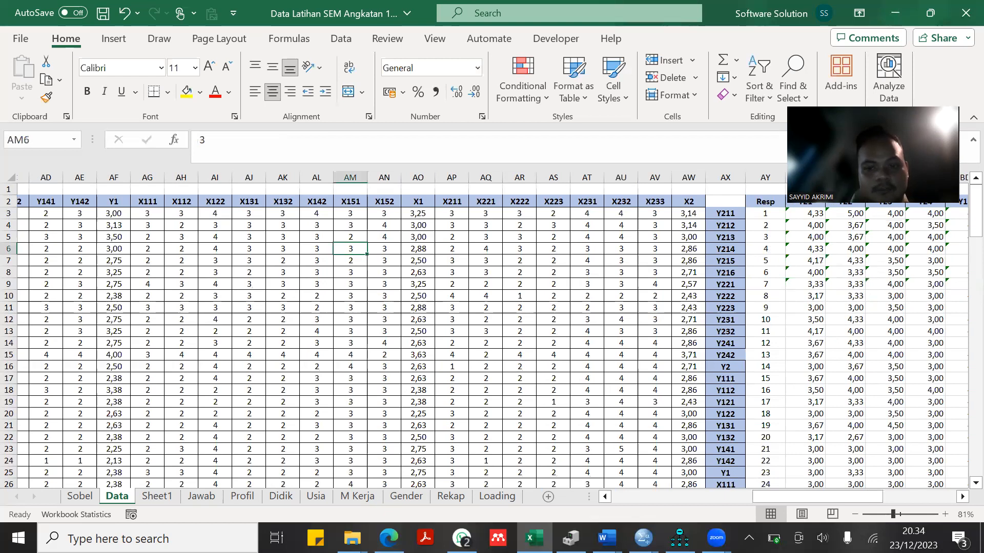
# Switch to the Amos path diagram, check the fit-index codes in Word's Goodness of fit document, and return to Amos.
pyautogui.hotkey('alt', 'Tab')
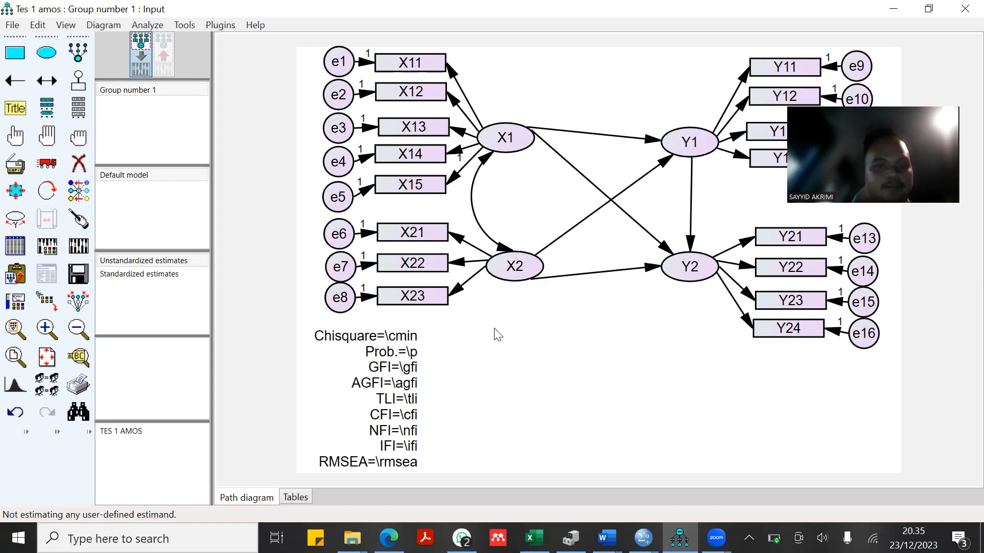
pyautogui.doubleClick(394, 357)
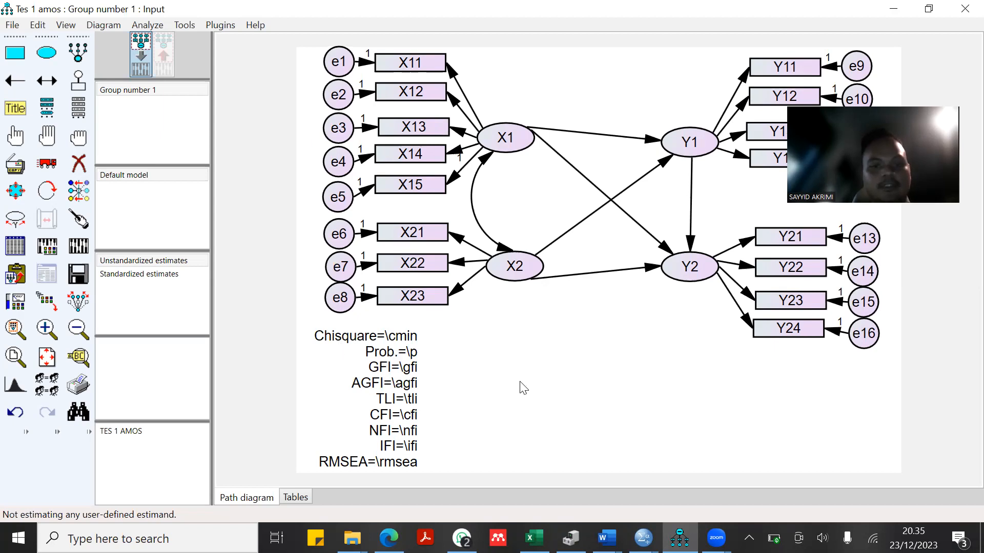
pyautogui.click(570, 143)
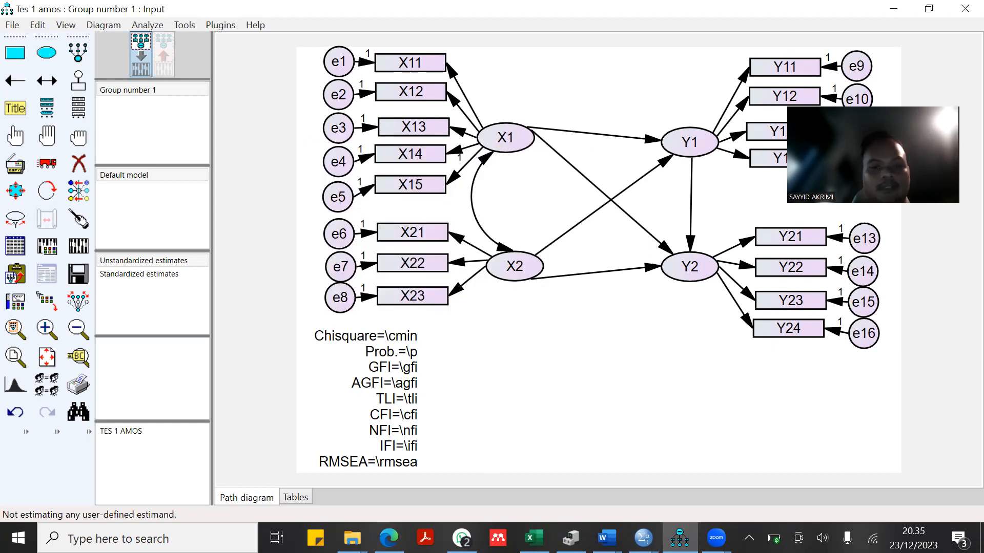
pyautogui.click(607, 538)
pyautogui.click(432, 499)
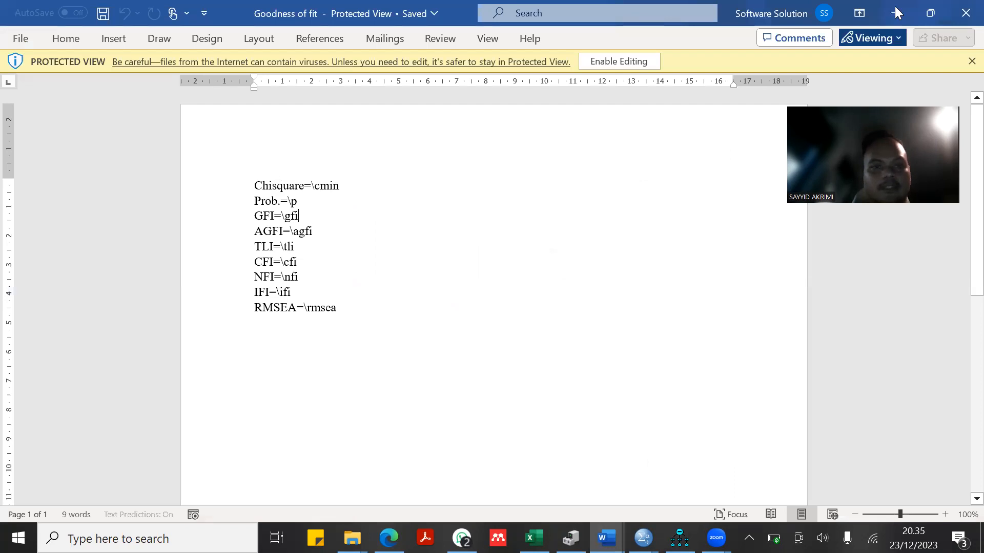
pyautogui.click(895, 12)
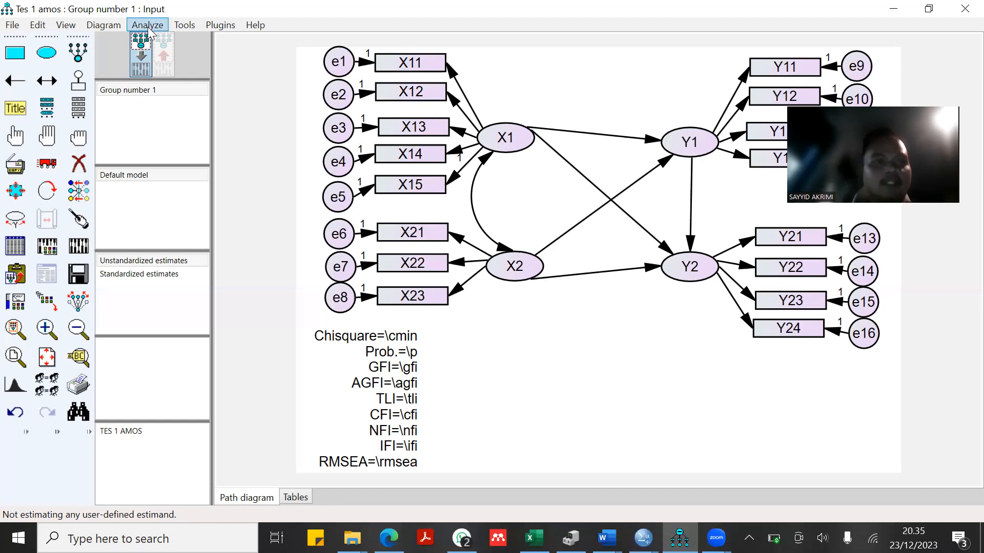
# Try to calculate the estimates for the path model, and dismiss the message.
pyautogui.hotkey('alt', 'a')
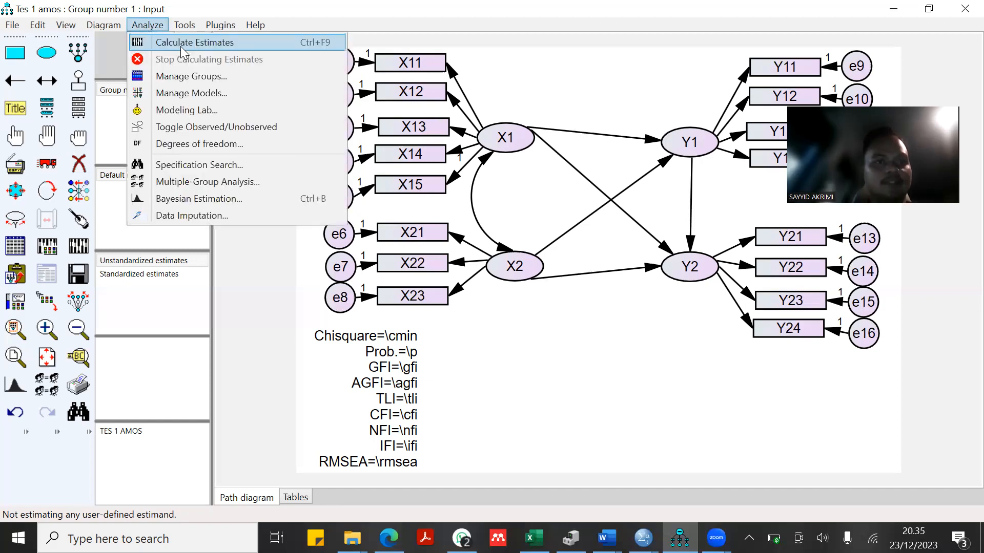
pyautogui.click(187, 48)
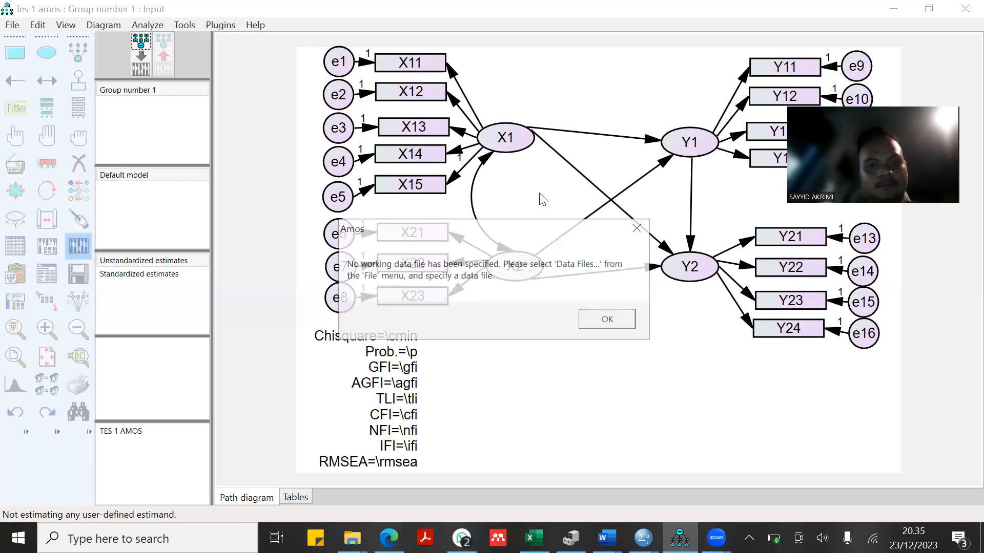
pyautogui.click(607, 320)
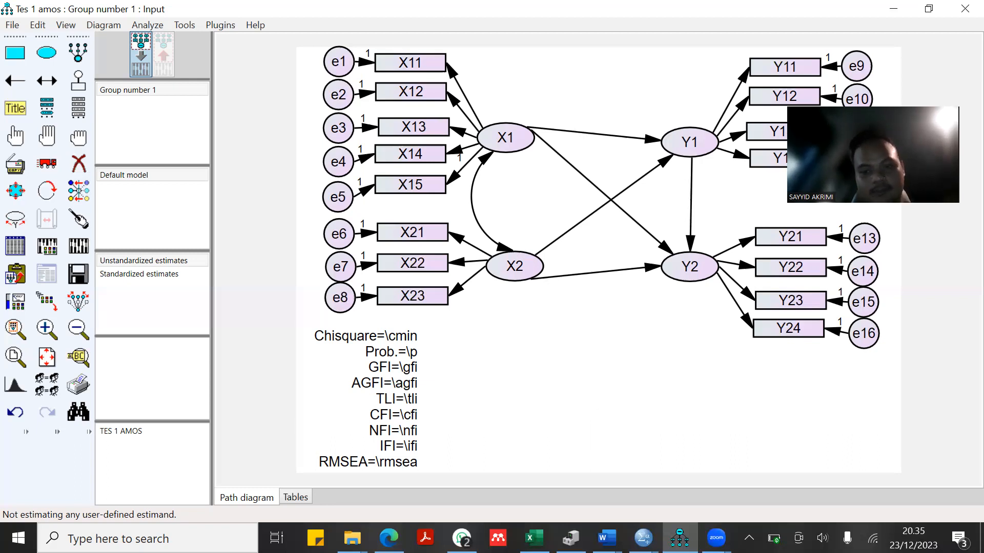
# Preview the open Word documents to find Hasil Amos.
pyautogui.moveTo(679, 538)
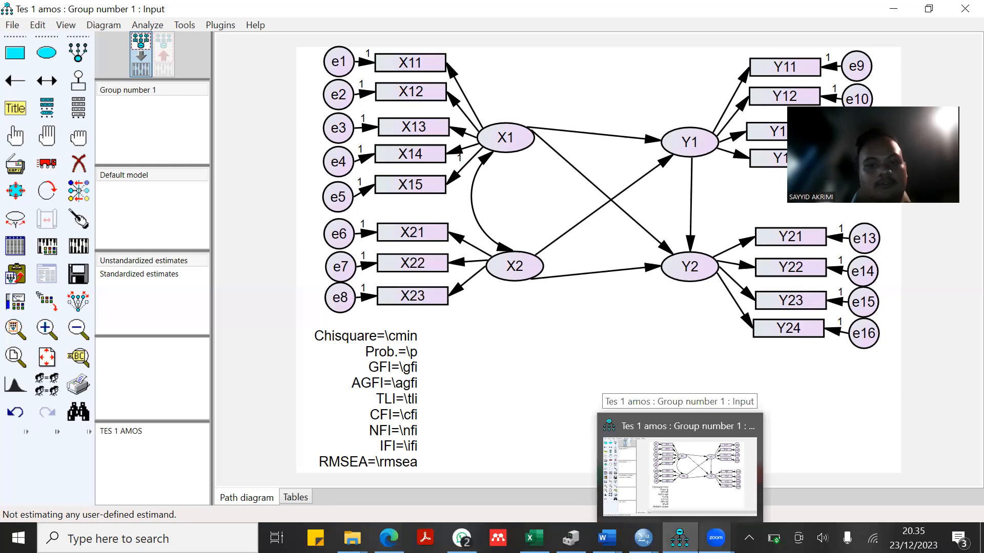
pyautogui.moveTo(606, 538)
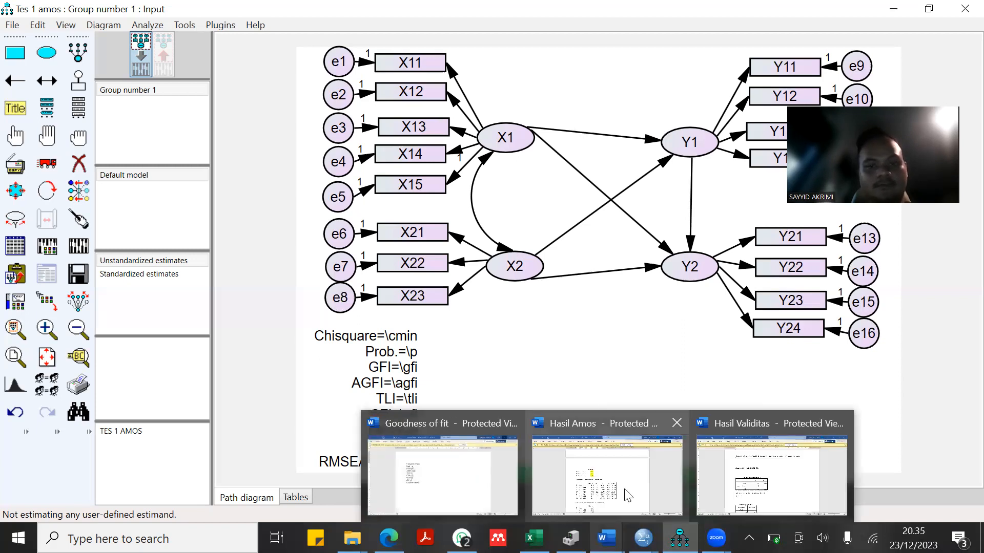